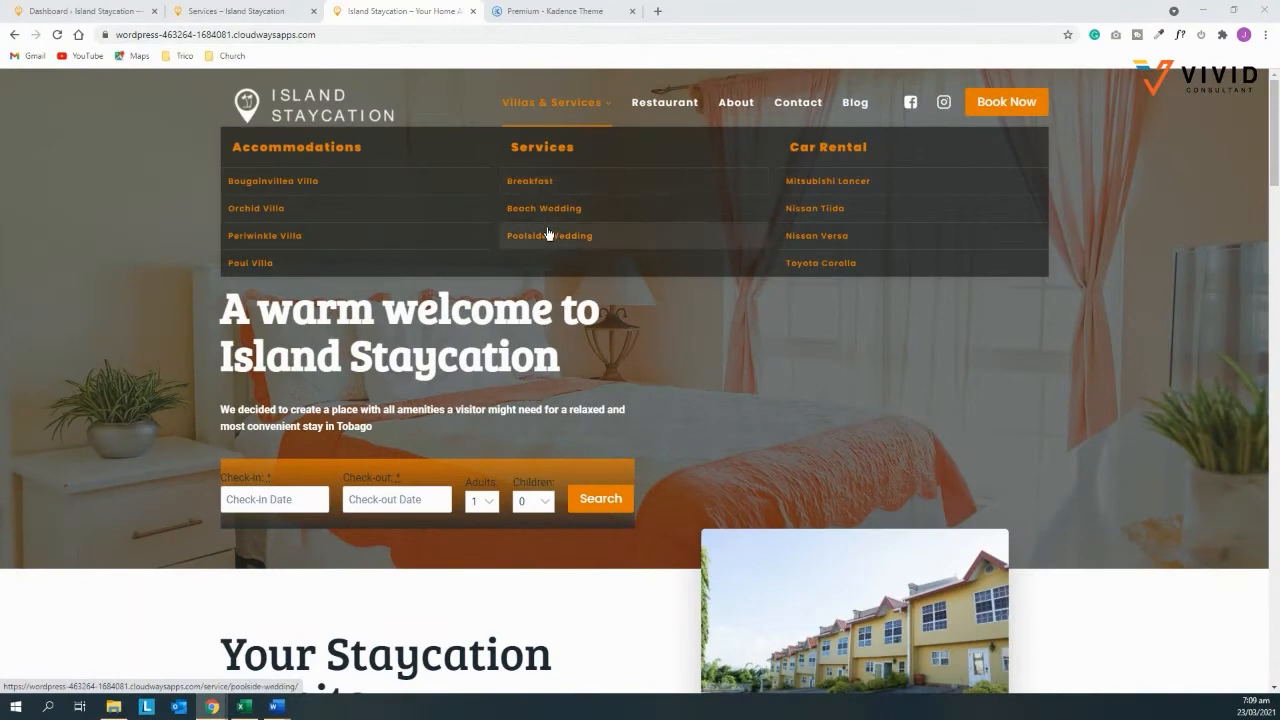
# Review the Kadence premium features page, including the Header Addons and Ultimate Menu sections
pyautogui.click(558, 12)
pyautogui.scroll(-4, 656, 240)
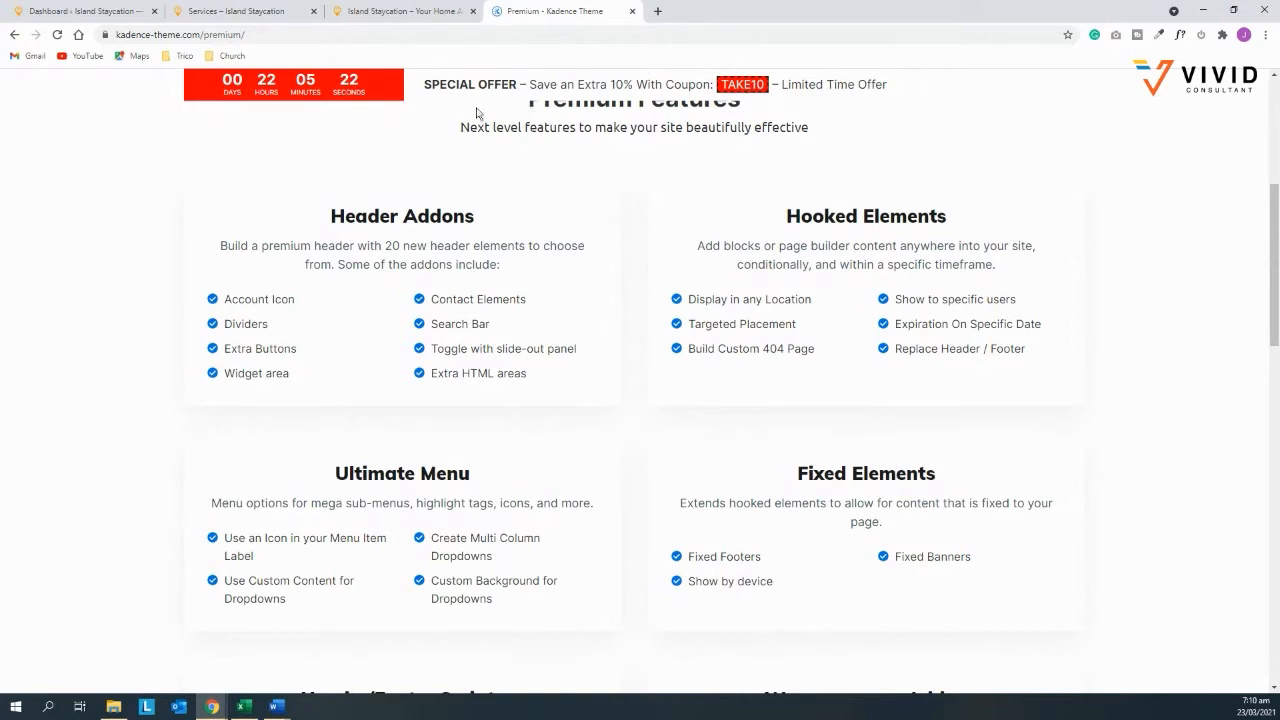
pyautogui.scroll(2, 500, 105)
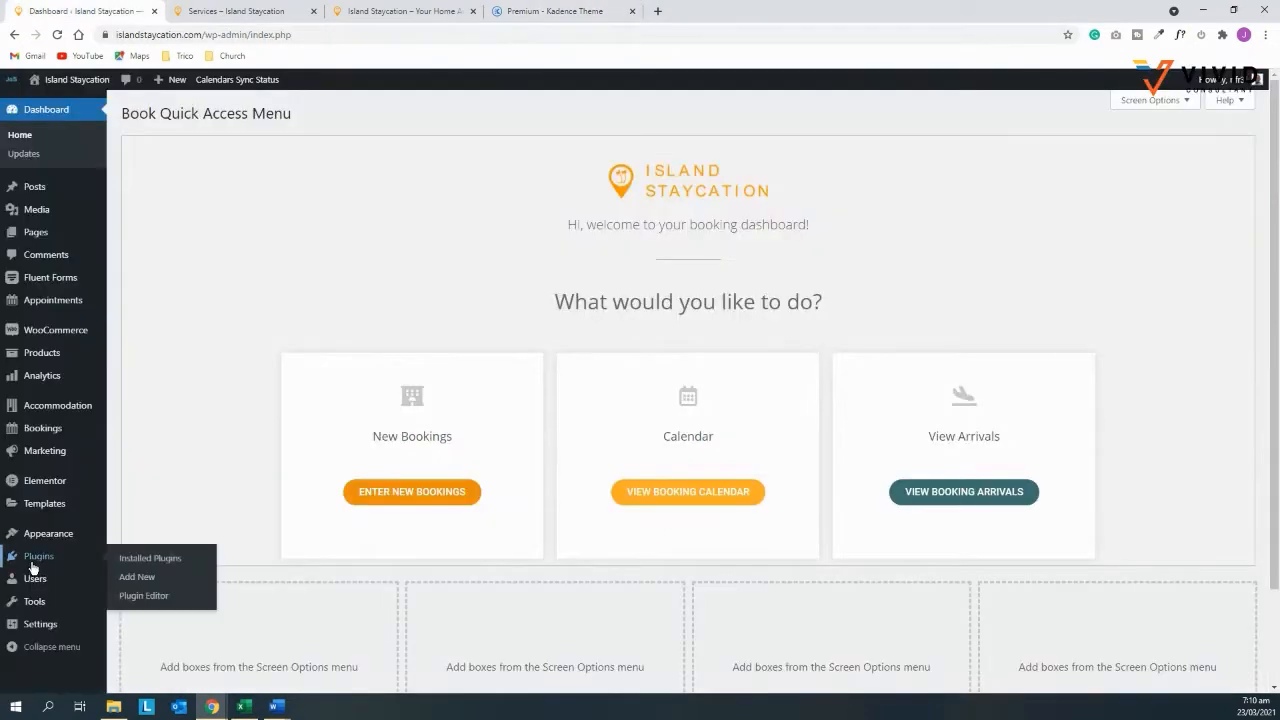
# Upload kadence-pro.zip as a new plugin in WordPress, install it and activate it
pyautogui.click(136, 580)
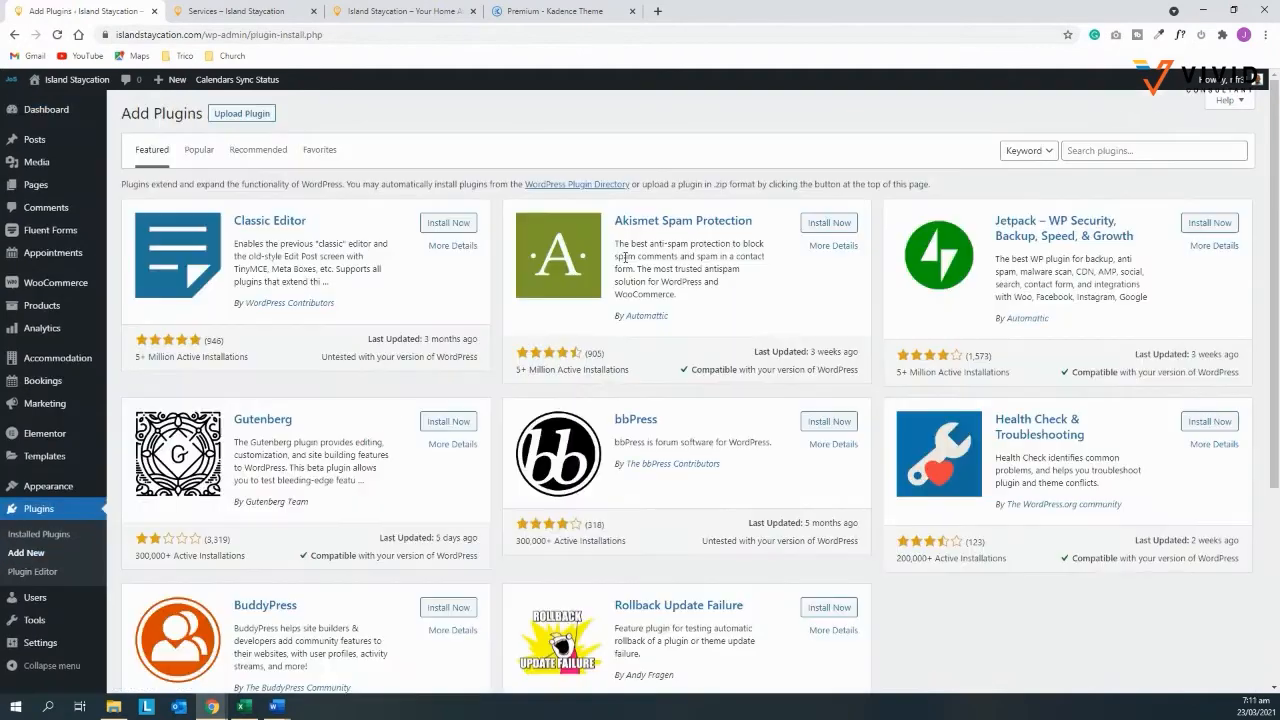
pyautogui.click(244, 114)
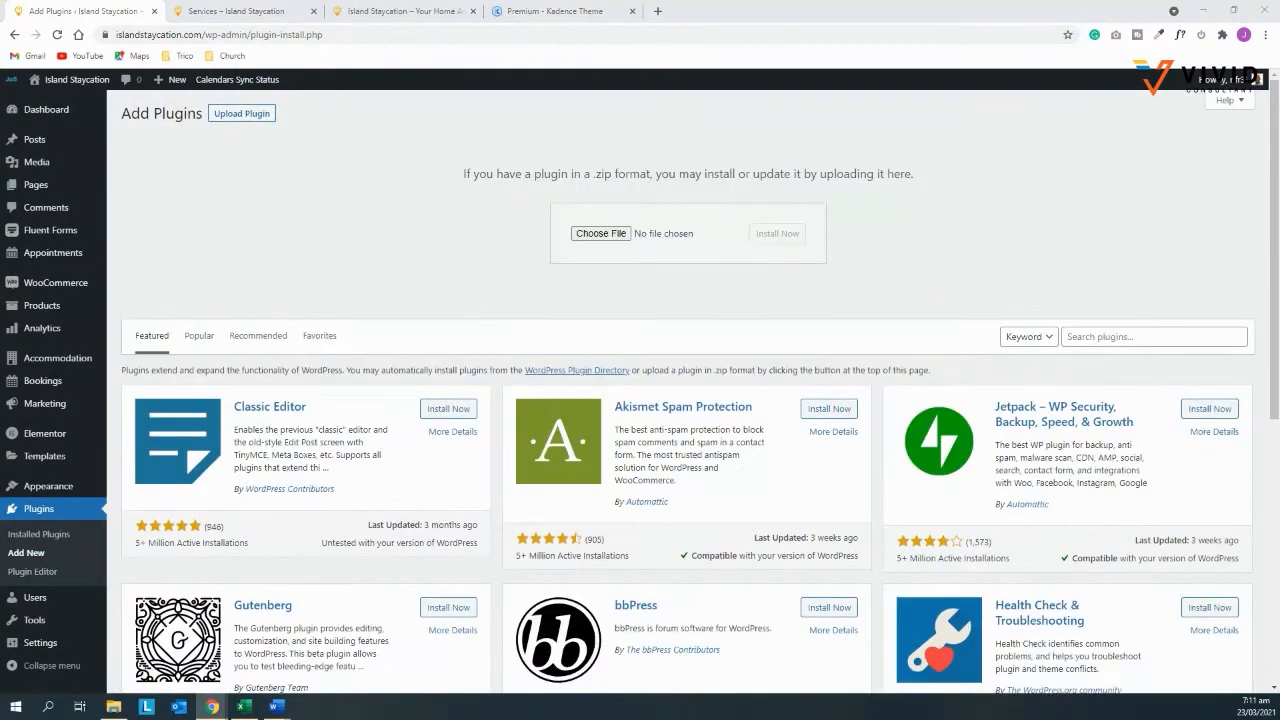
pyautogui.moveTo(2, 541); pyautogui.dragTo(733, 238)
pyautogui.click(778, 234)
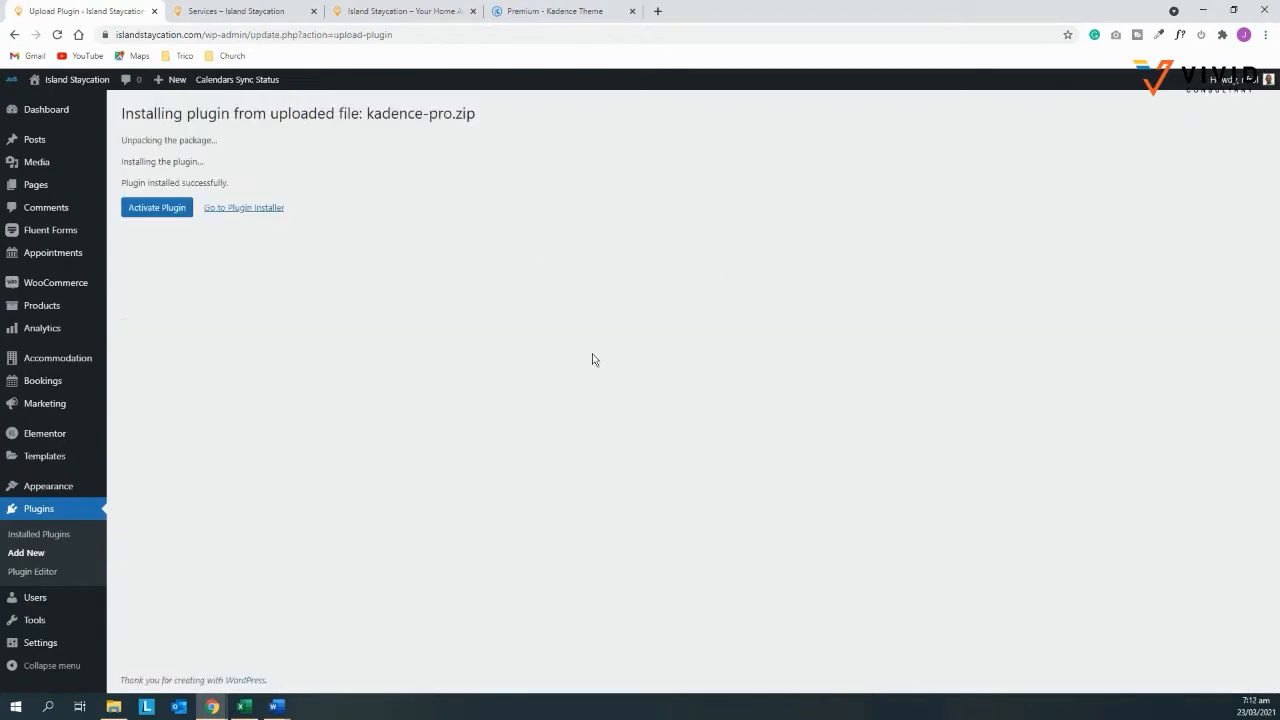
pyautogui.click(166, 210)
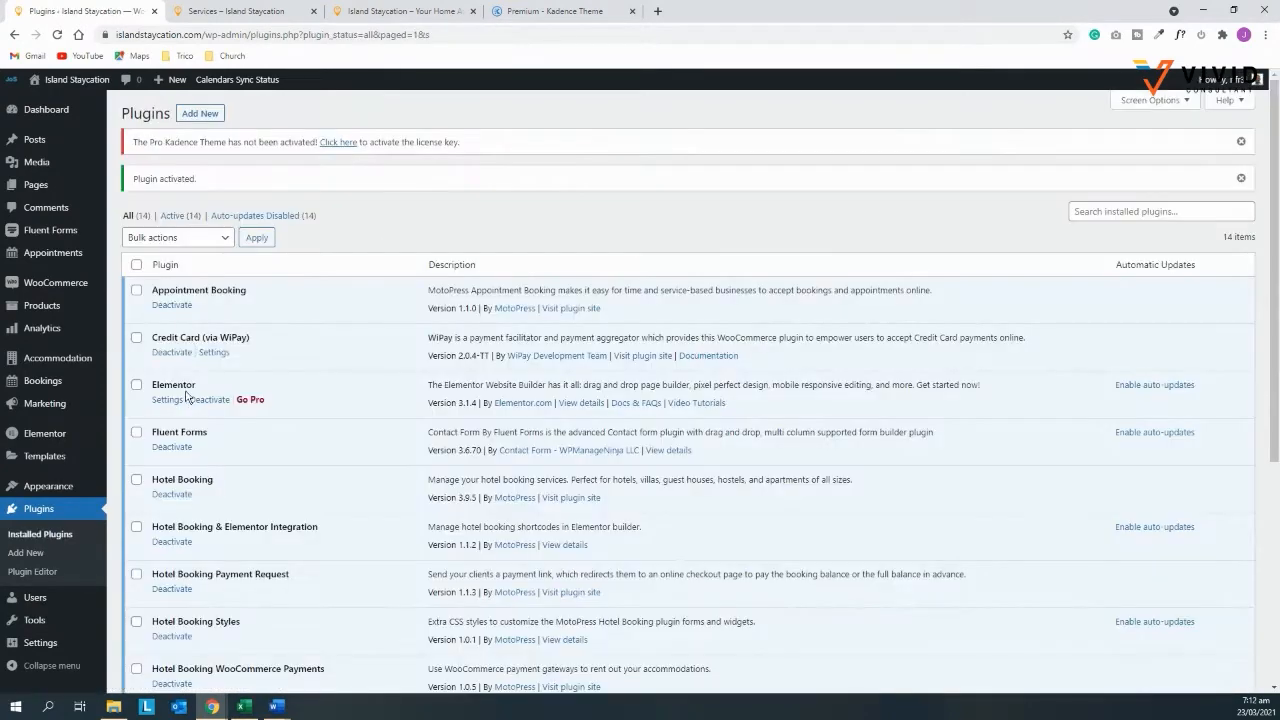
# Enable the Ultimate Menu addon on the Kadence theme page and open the WordPress menu editor
pyautogui.click(336, 142)
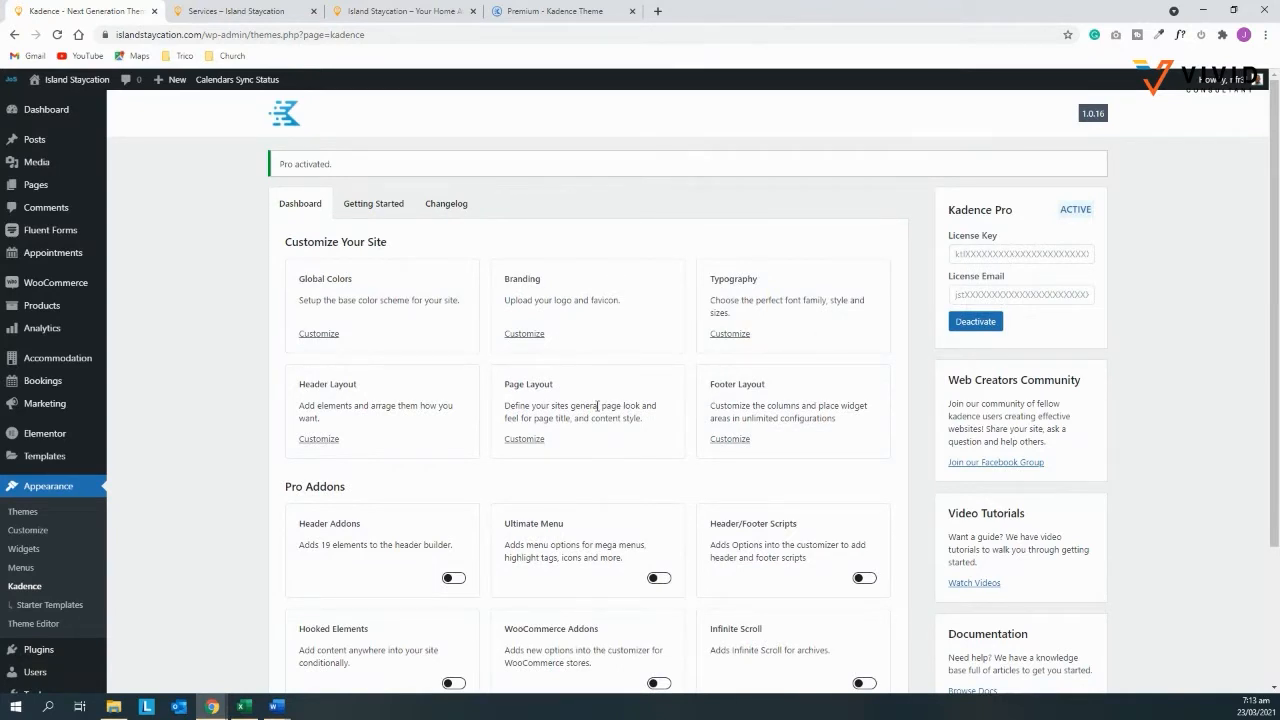
pyautogui.scroll(-1, 598, 405)
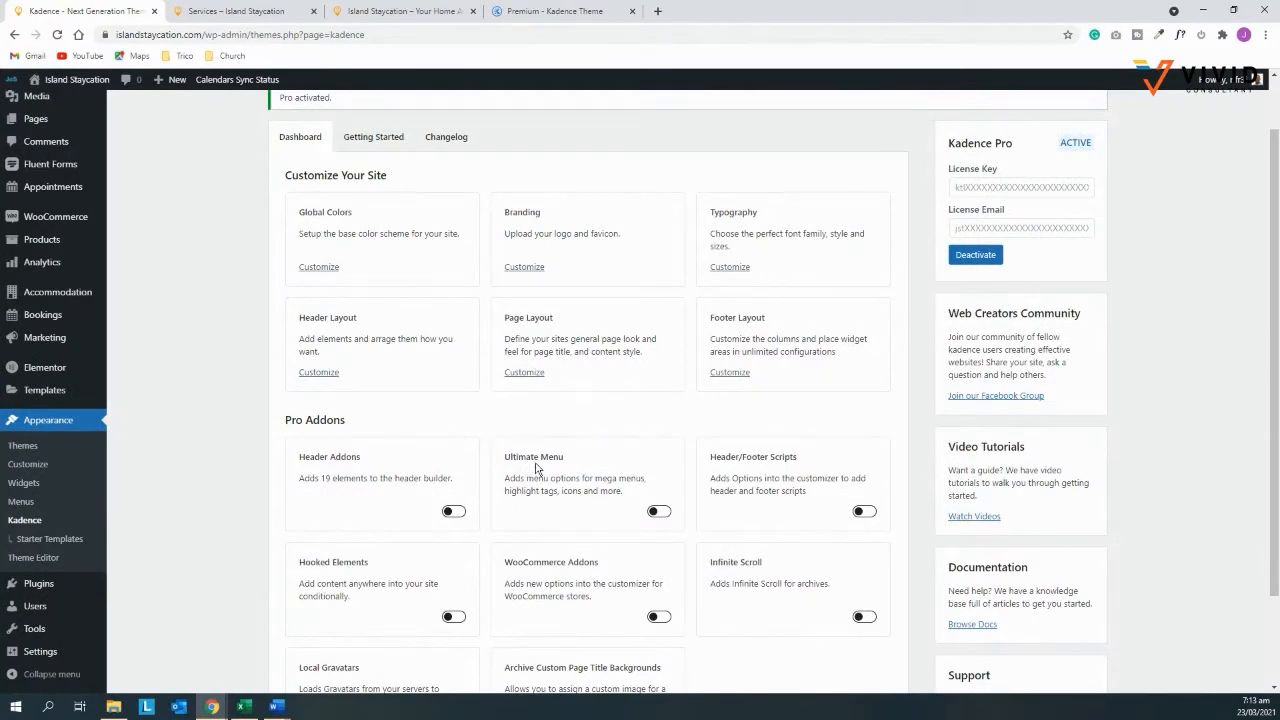
pyautogui.click(660, 512)
pyautogui.click(21, 503)
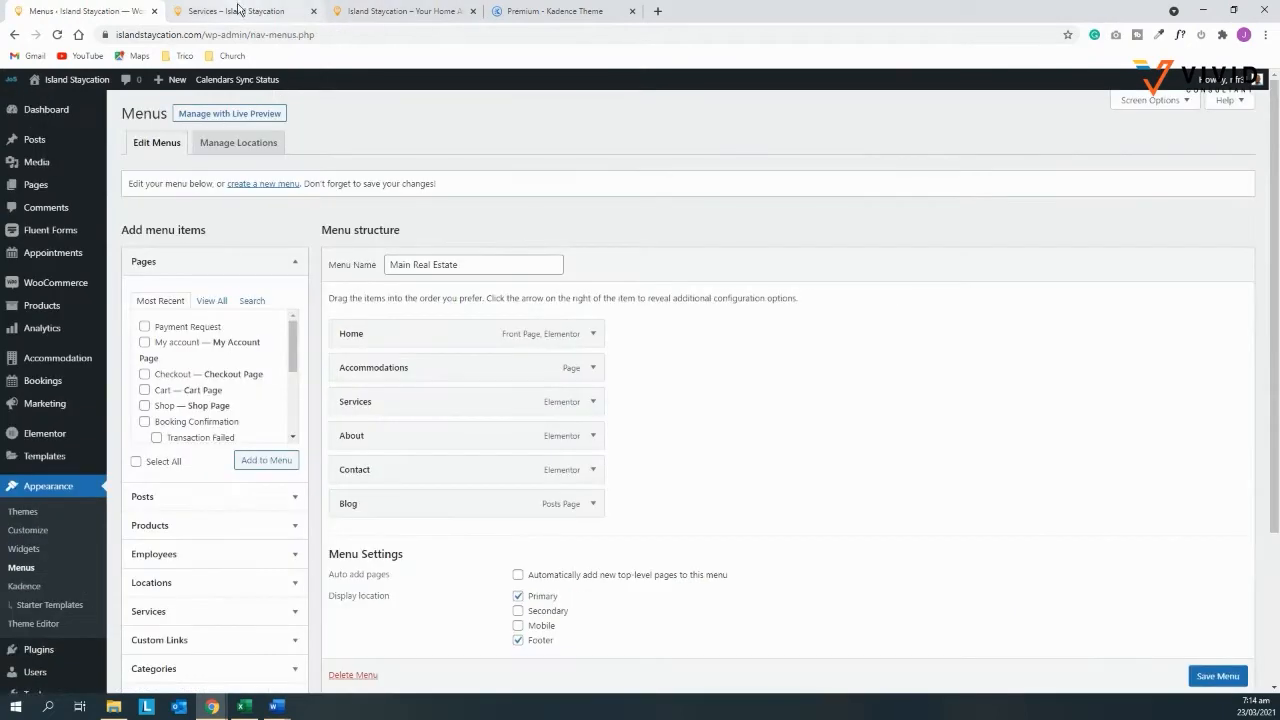
# Examine the Periwinkle Villa page on the live site and the Villas & Services mega menu on the reference site
pyautogui.click(240, 11)
pyautogui.click(551, 108)
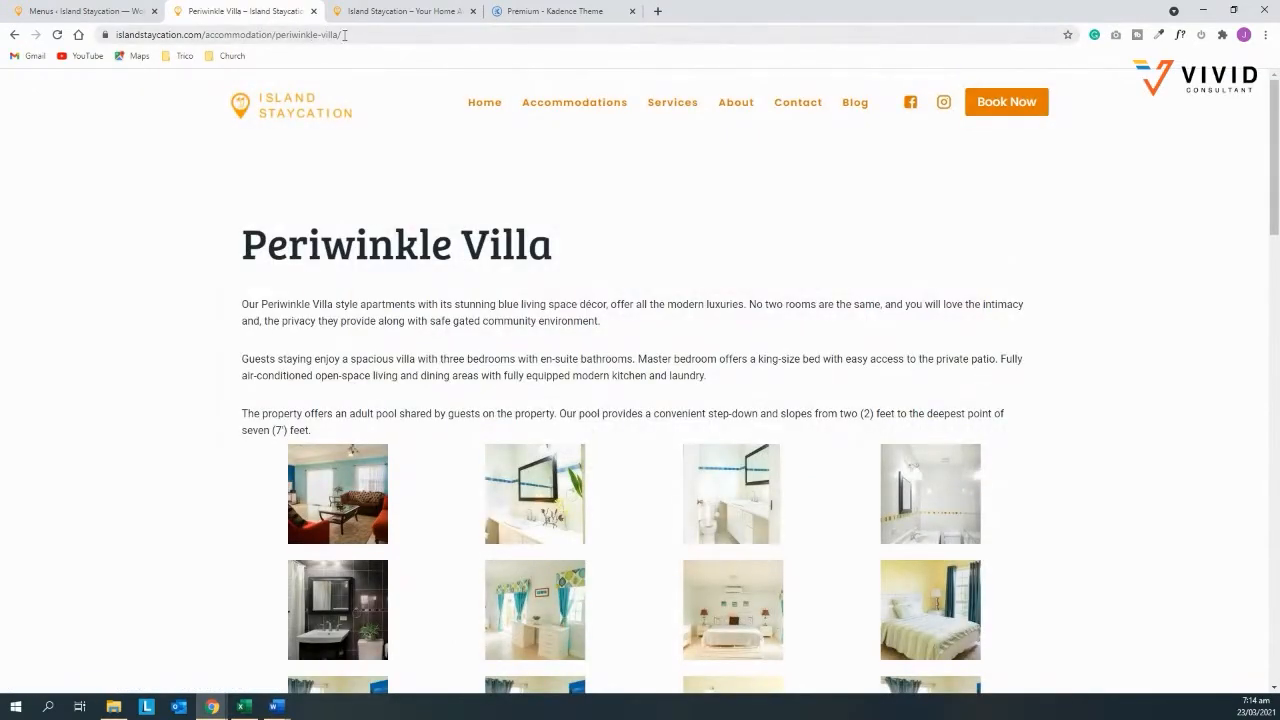
pyautogui.scroll(-2, 480, 235)
pyautogui.scroll(2, 543, 249)
pyautogui.click(395, 11)
pyautogui.moveTo(549, 103)
pyautogui.scroll(-2, 491, 294)
pyautogui.scroll(2, 491, 290)
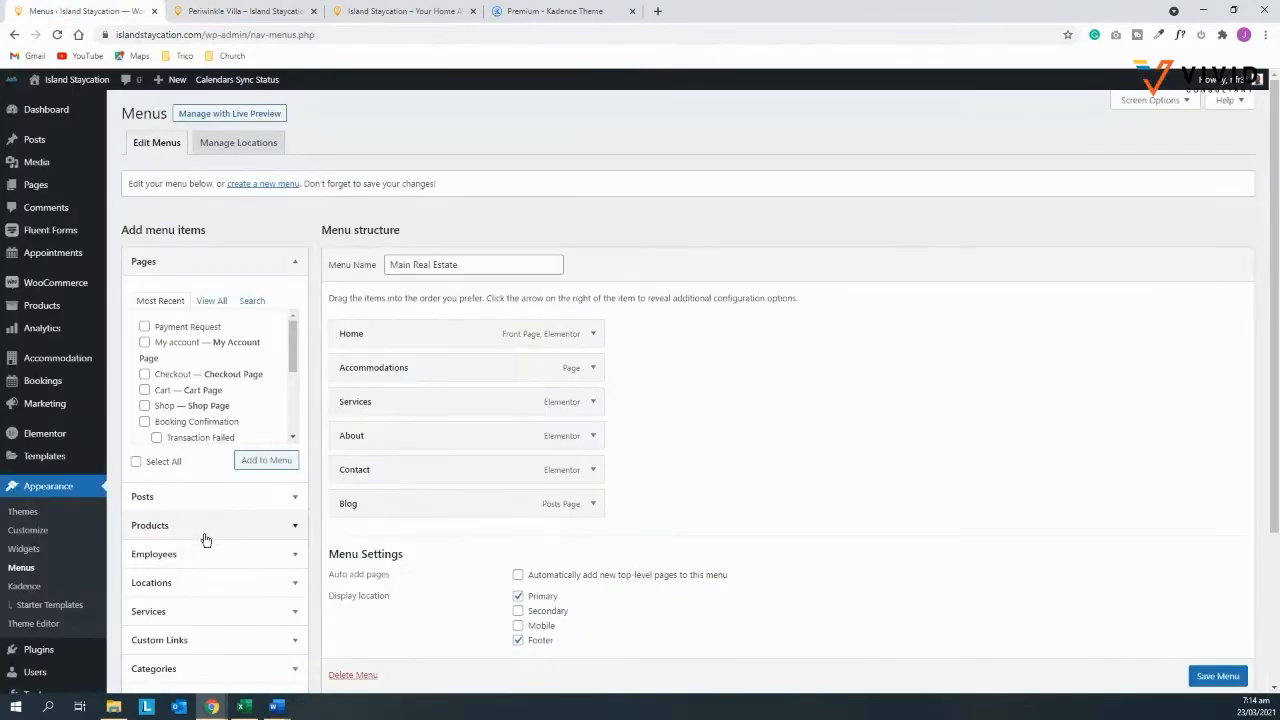
# Expand the Custom Links section in the menu editor and copy the address of the Periwinkle Villa page
pyautogui.scroll(-2, 240, 520)
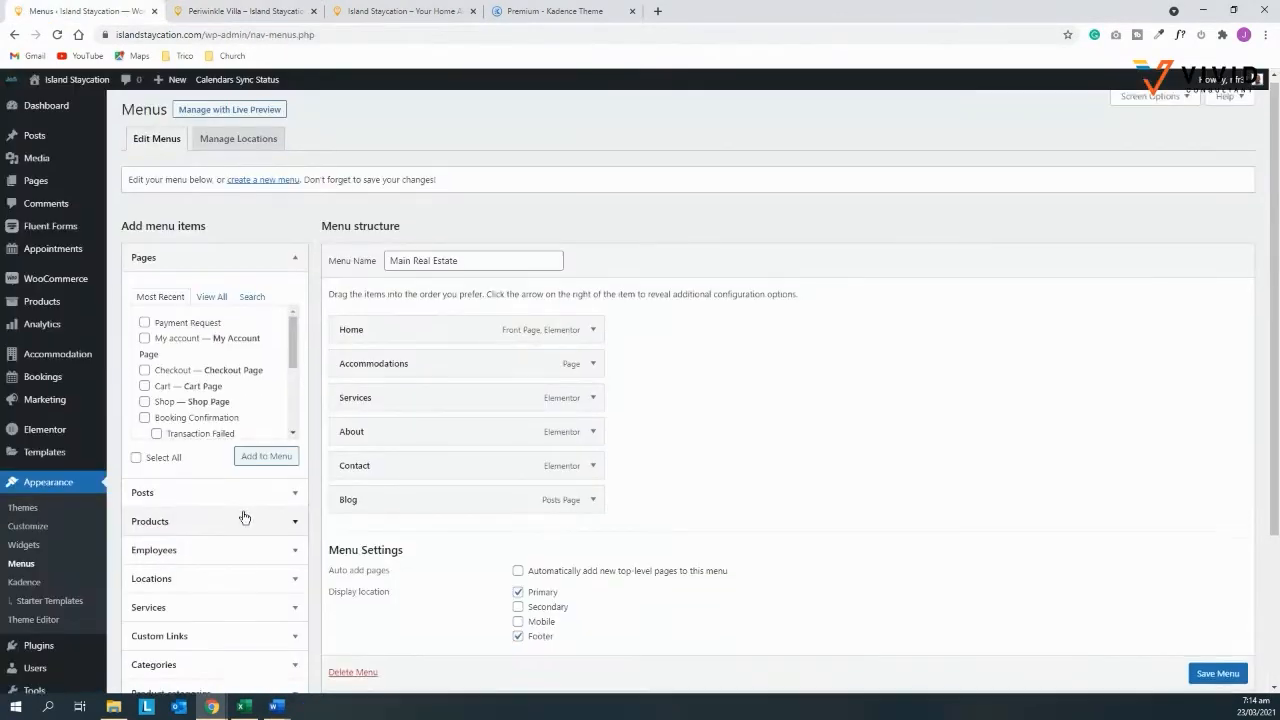
pyautogui.click(237, 573)
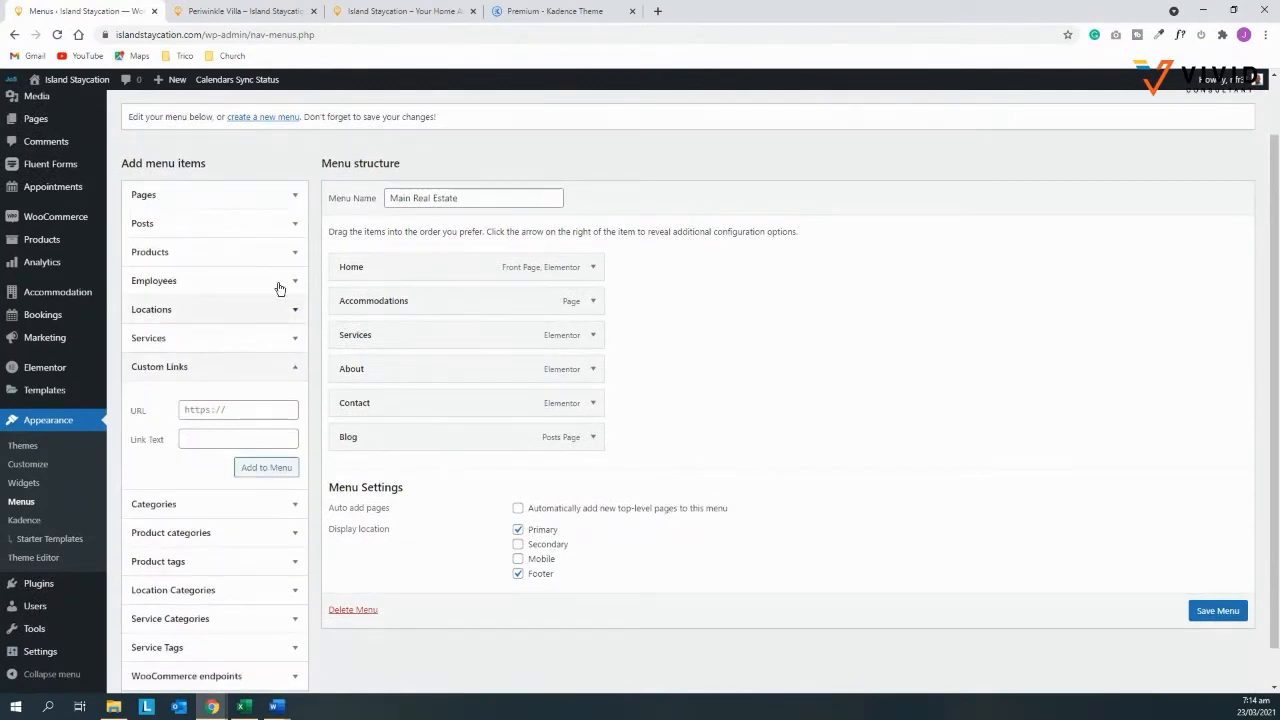
pyautogui.click(221, 12)
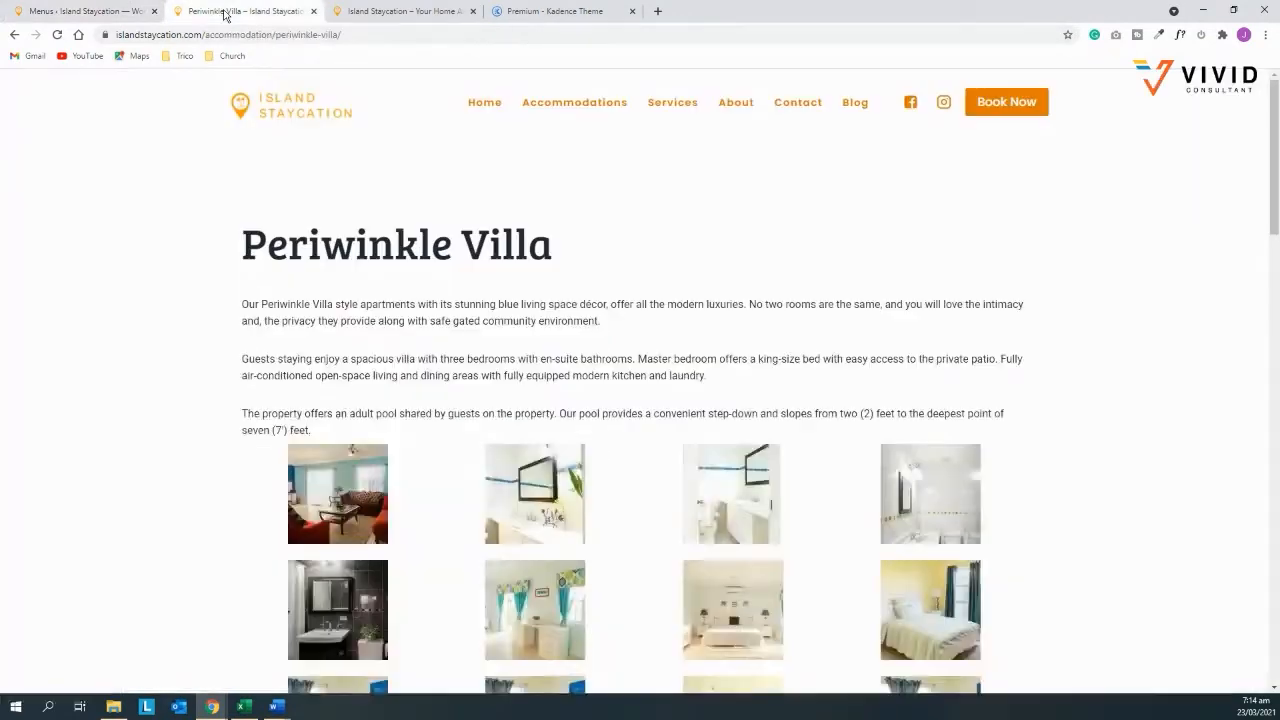
pyautogui.click(351, 34)
pyautogui.hotkey('ctrl', 'c')
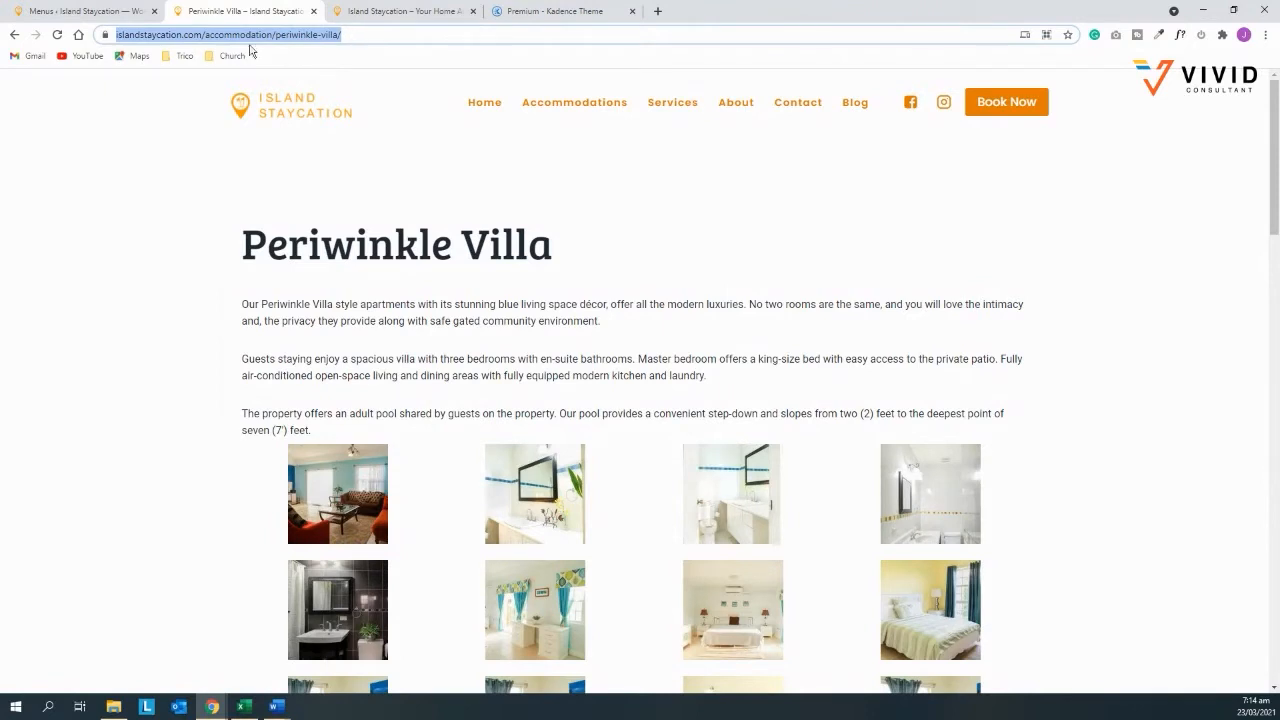
# Add a custom link labelled Periwinkle Villa with the copied address and nest it under Accommodations
pyautogui.click(88, 12)
pyautogui.click(209, 409)
pyautogui.hotkey('ctrl', 'v')
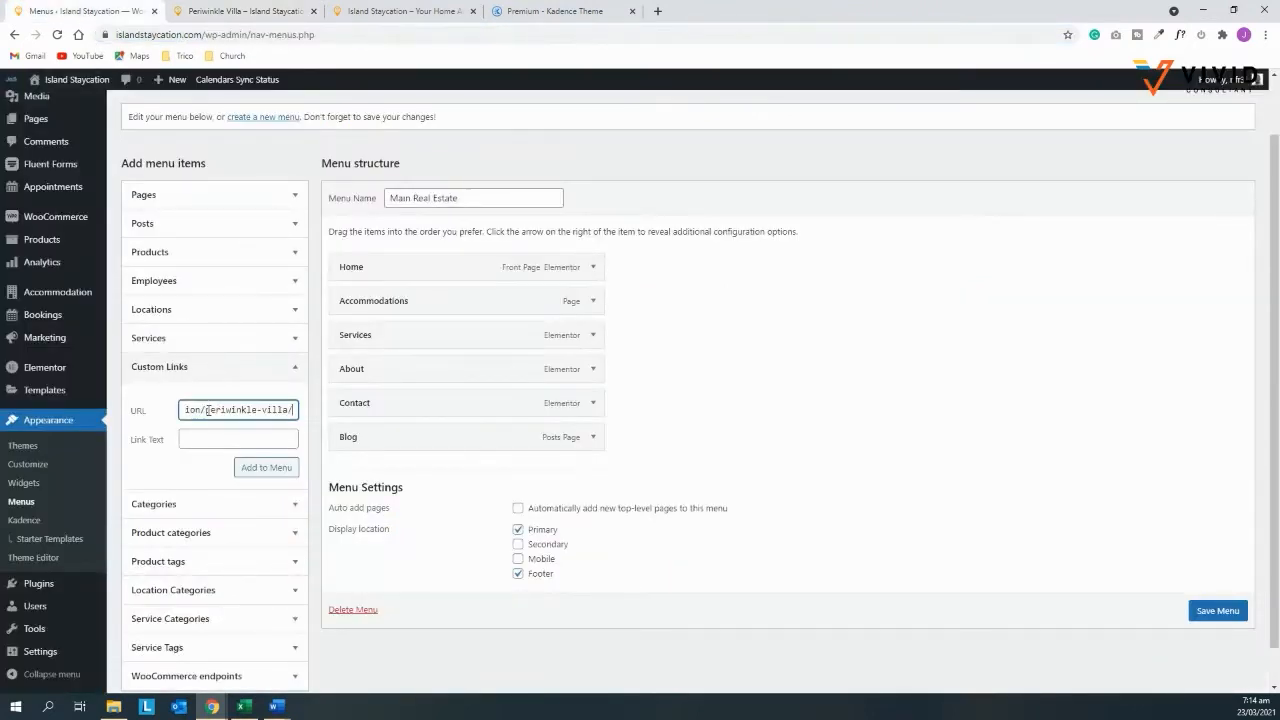
pyautogui.click(220, 438)
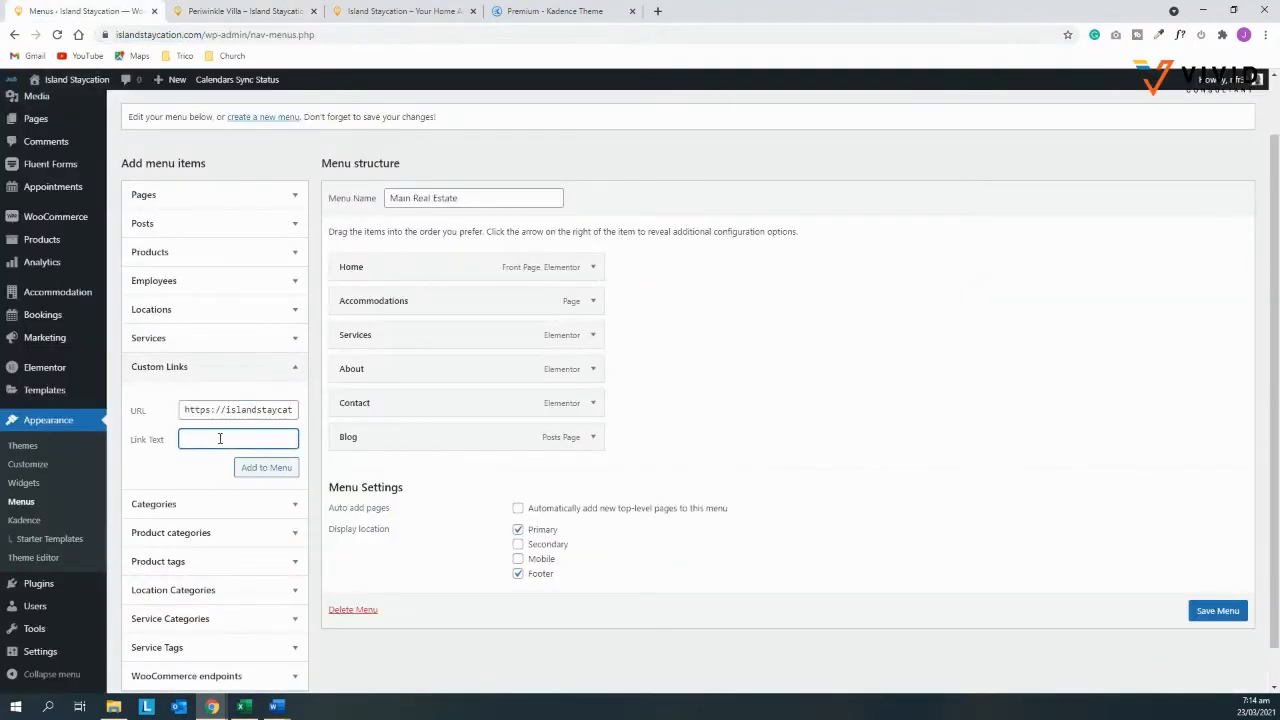
pyautogui.write('Periwinkle Villa')
pyautogui.click(266, 467)
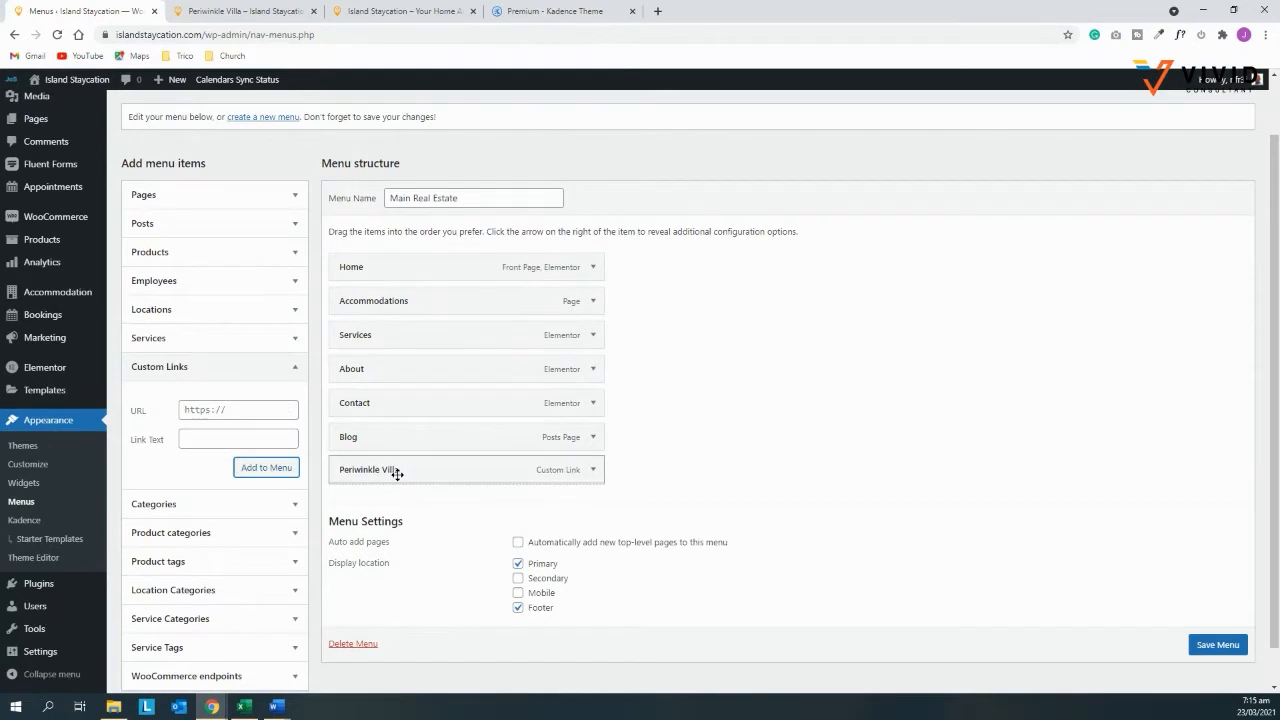
pyautogui.moveTo(397, 474); pyautogui.dragTo(420, 338)
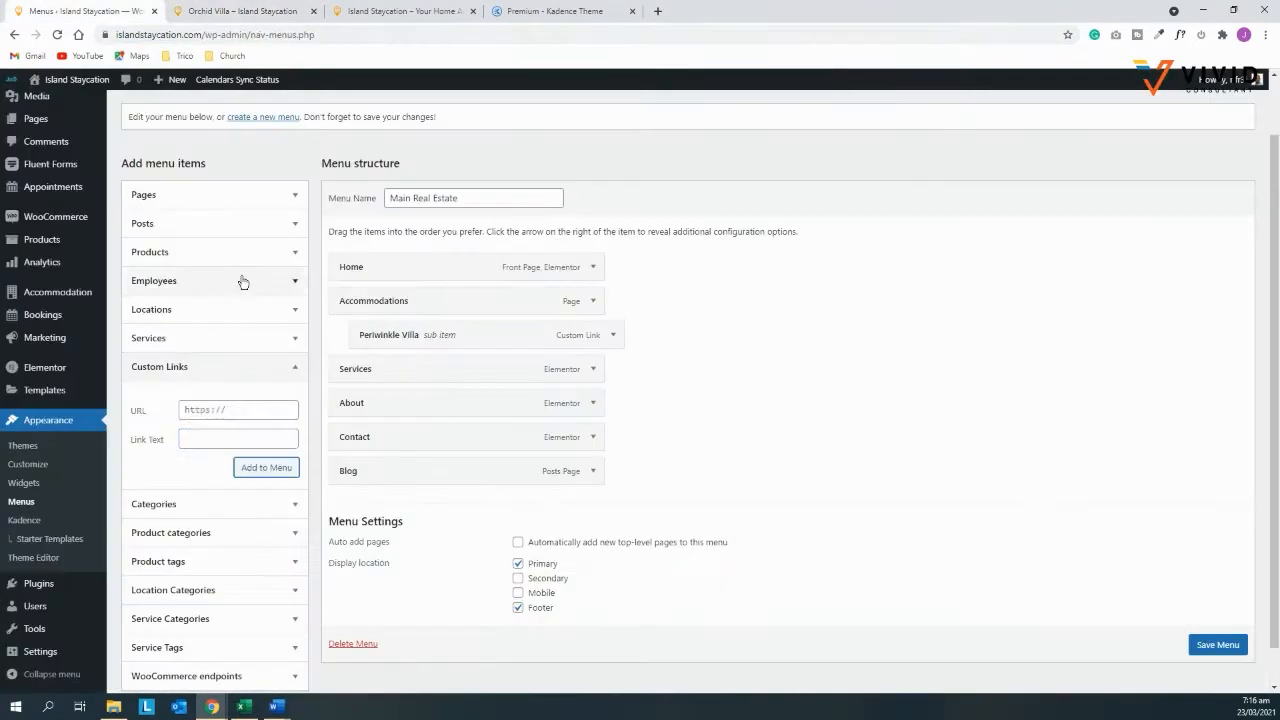
# Set Orchid Villa as the link text of a new custom link
pyautogui.click(225, 439)
pyautogui.write('Orchid Vi')
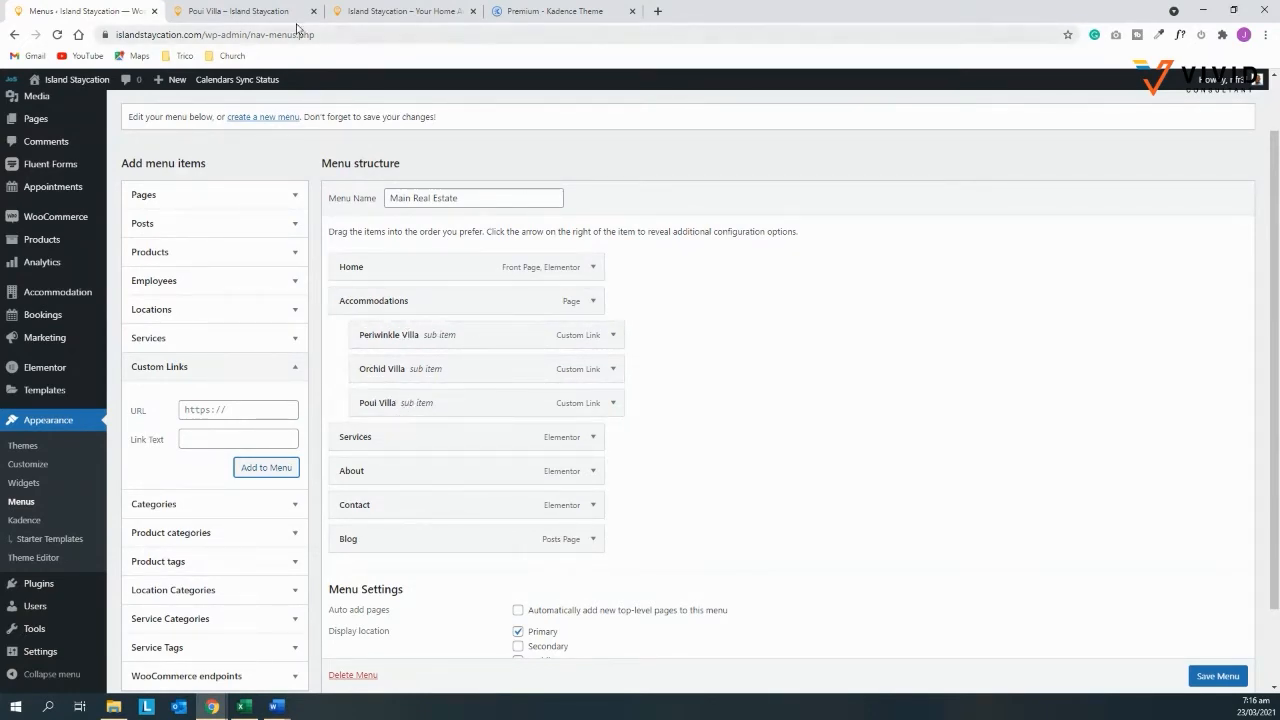
# Open the Breakfast detail page from the site's Services page and copy its address
pyautogui.click(267, 13)
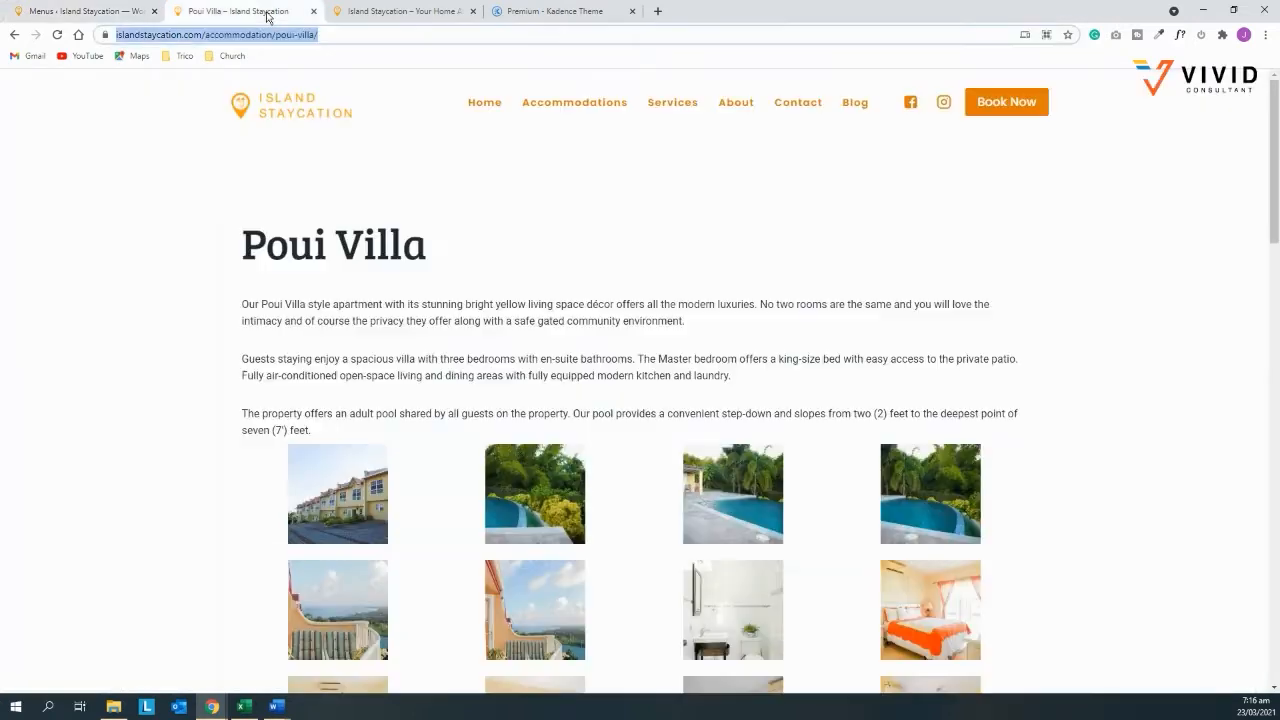
pyautogui.click(662, 106)
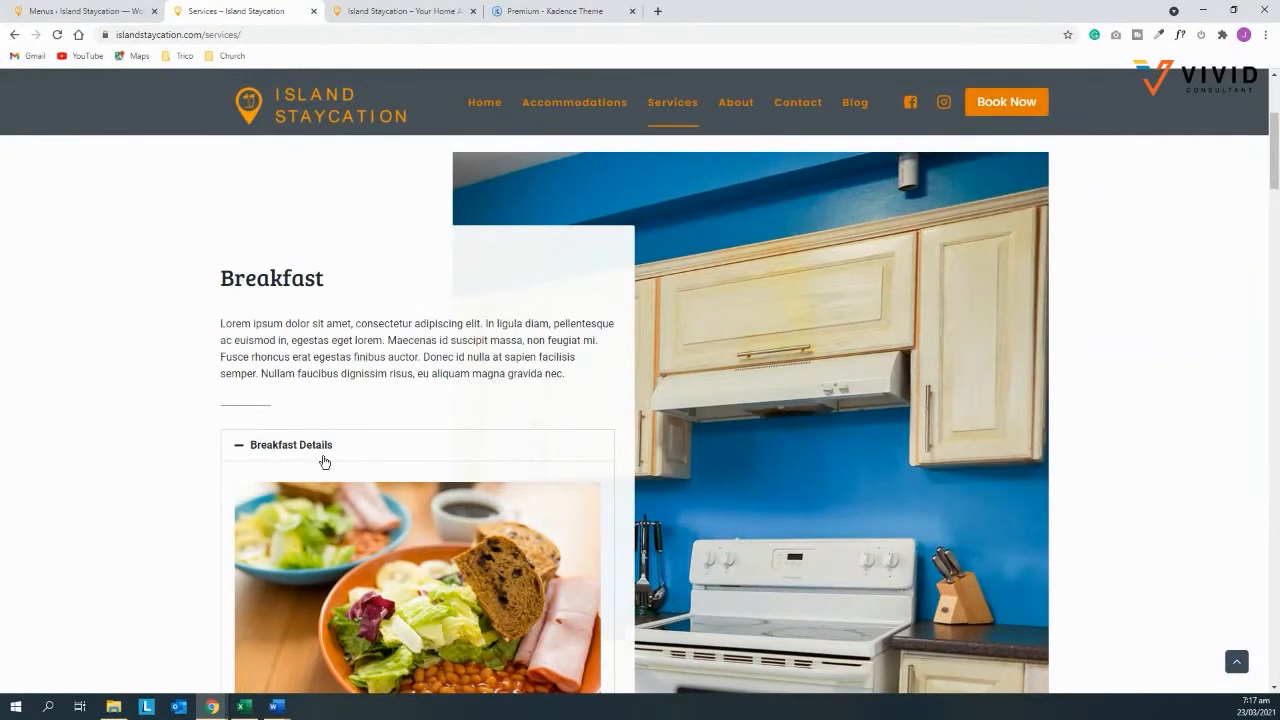
pyautogui.scroll(-3, 310, 448)
pyautogui.click(318, 506)
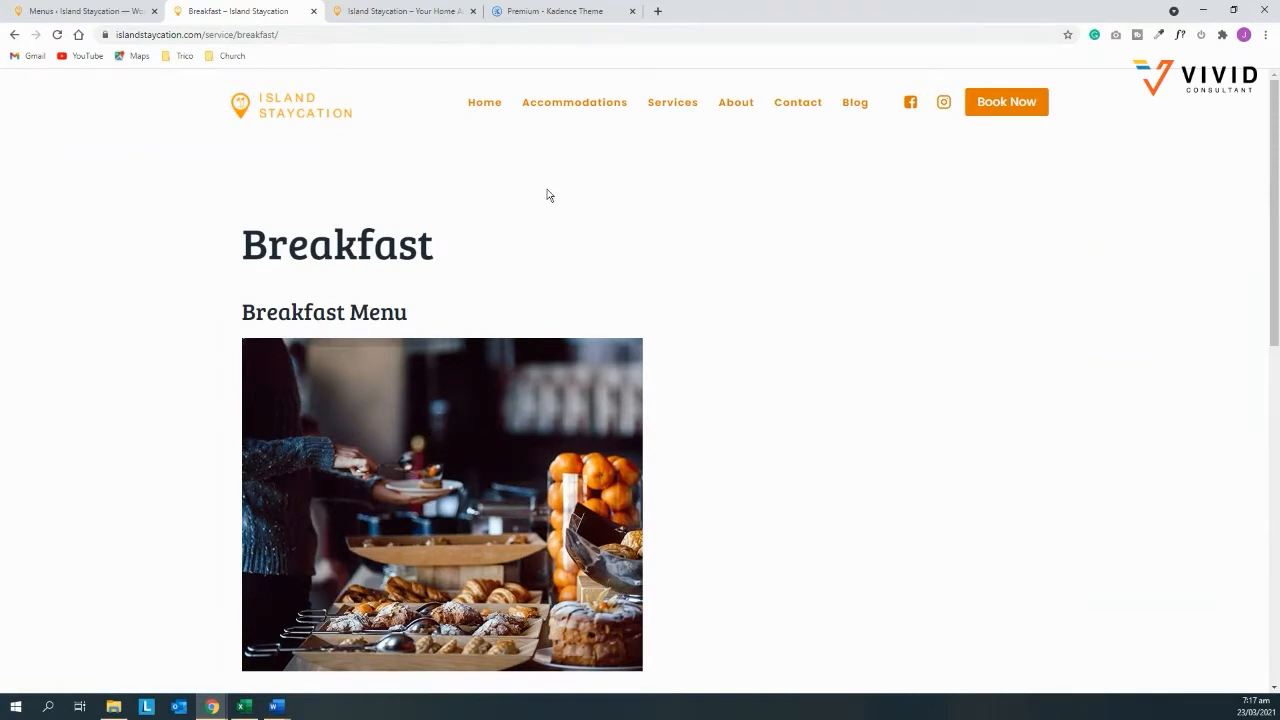
pyautogui.click(299, 33)
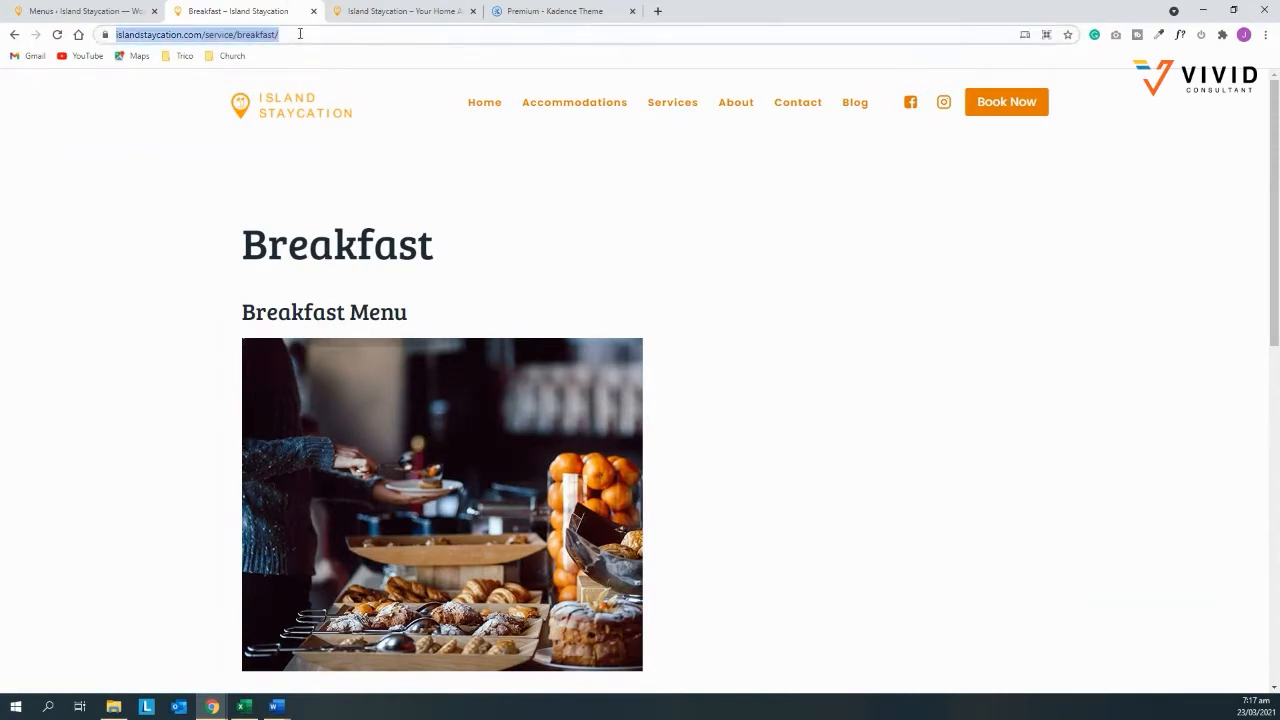
# Add a custom link labelled Breakfast with the copied address and nest it under Services
pyautogui.click(90, 11)
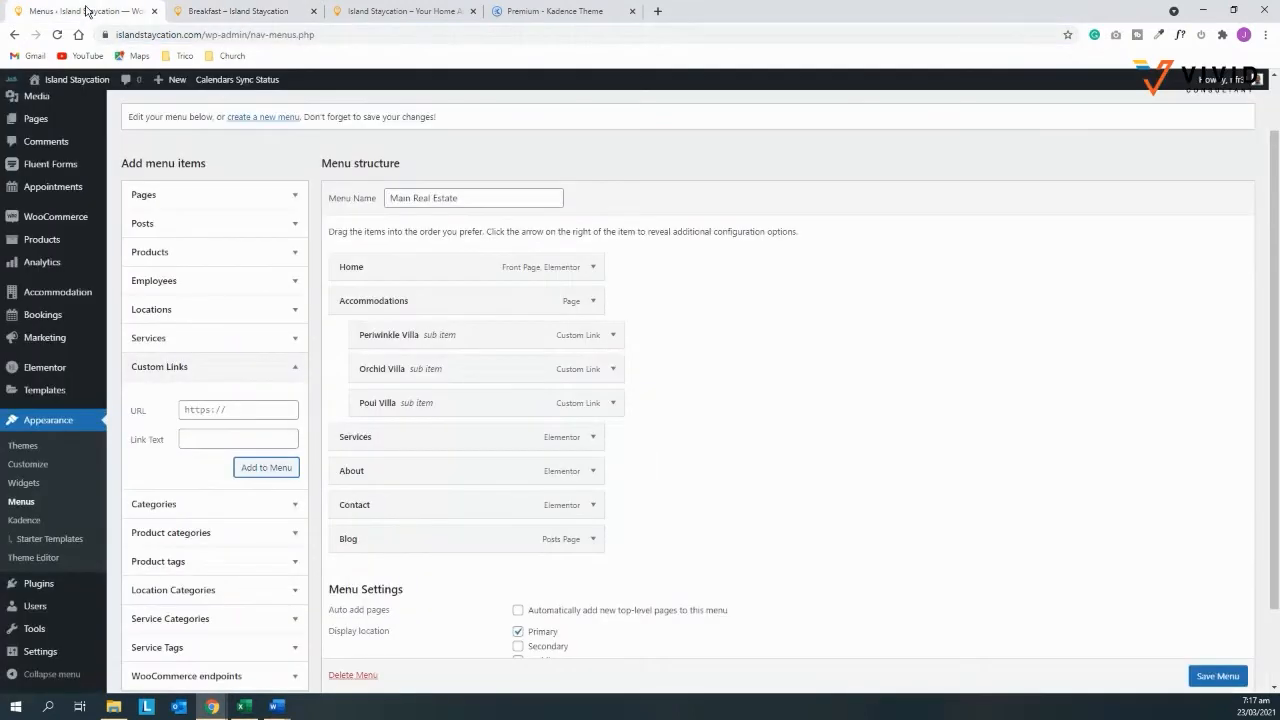
pyautogui.click(218, 409)
pyautogui.hotkey('ctrl', 'v')
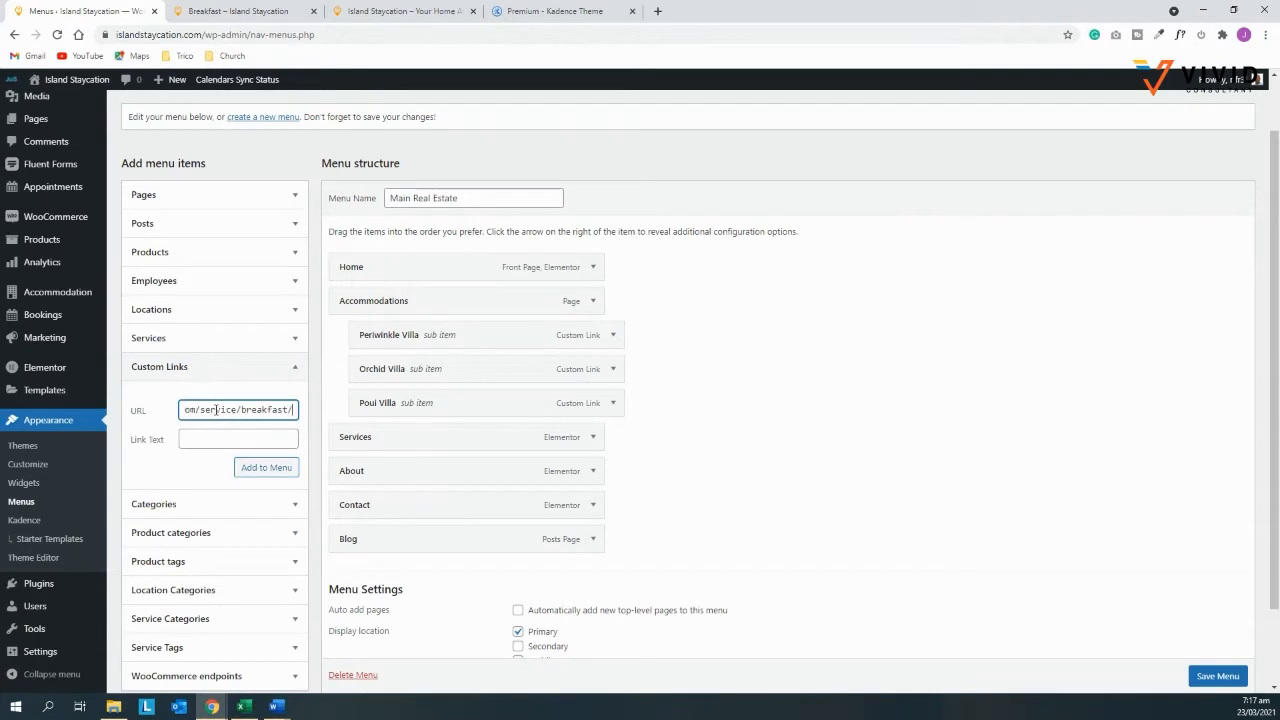
pyautogui.click(222, 433)
pyautogui.write('Breakfast')
pyautogui.click(261, 470)
pyautogui.moveTo(397, 574); pyautogui.dragTo(411, 463)
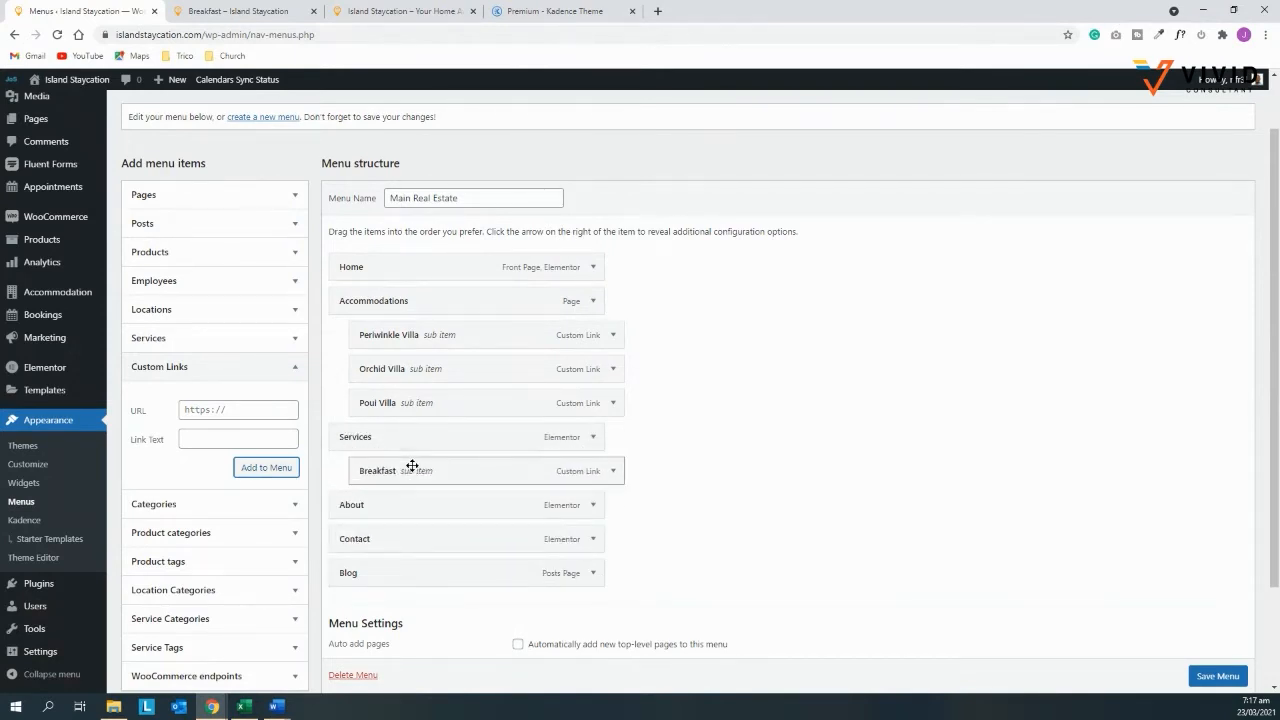
# Look through the Services page and follow its Spa Treatment link to inspect that section
pyautogui.click(238, 11)
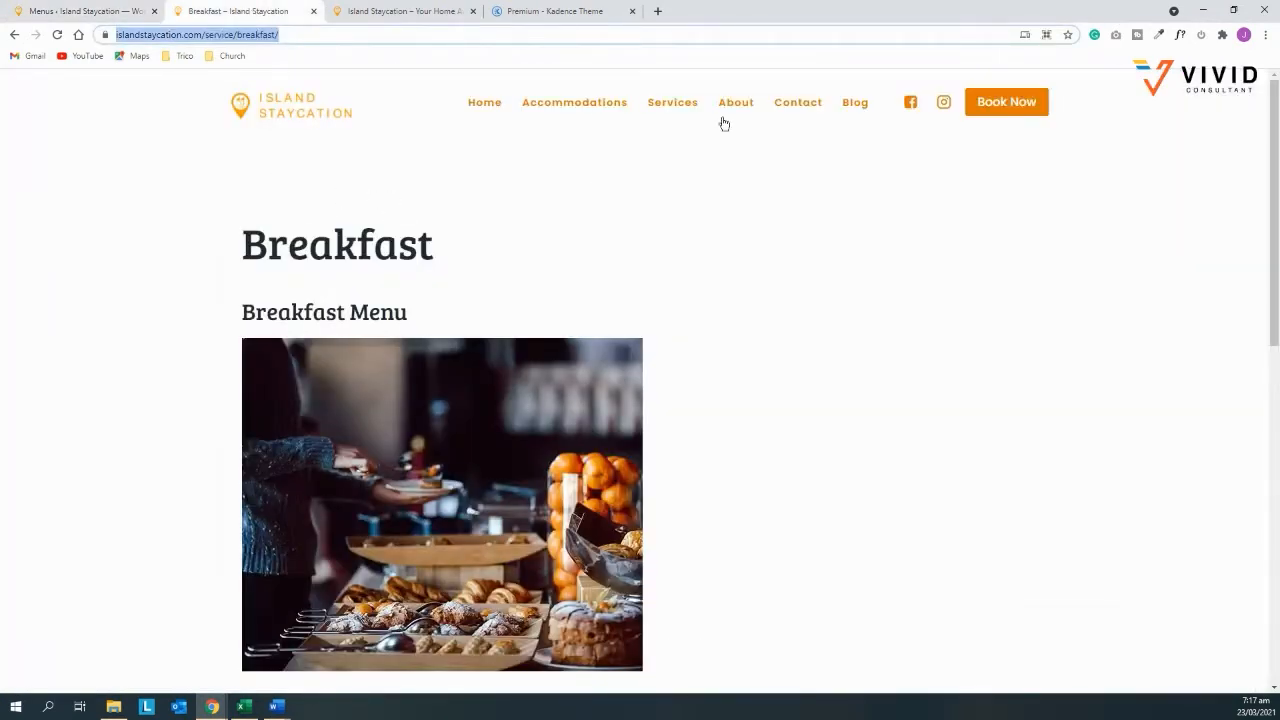
pyautogui.click(686, 107)
pyautogui.scroll(-4, 597, 240)
pyautogui.scroll(-10, 597, 240)
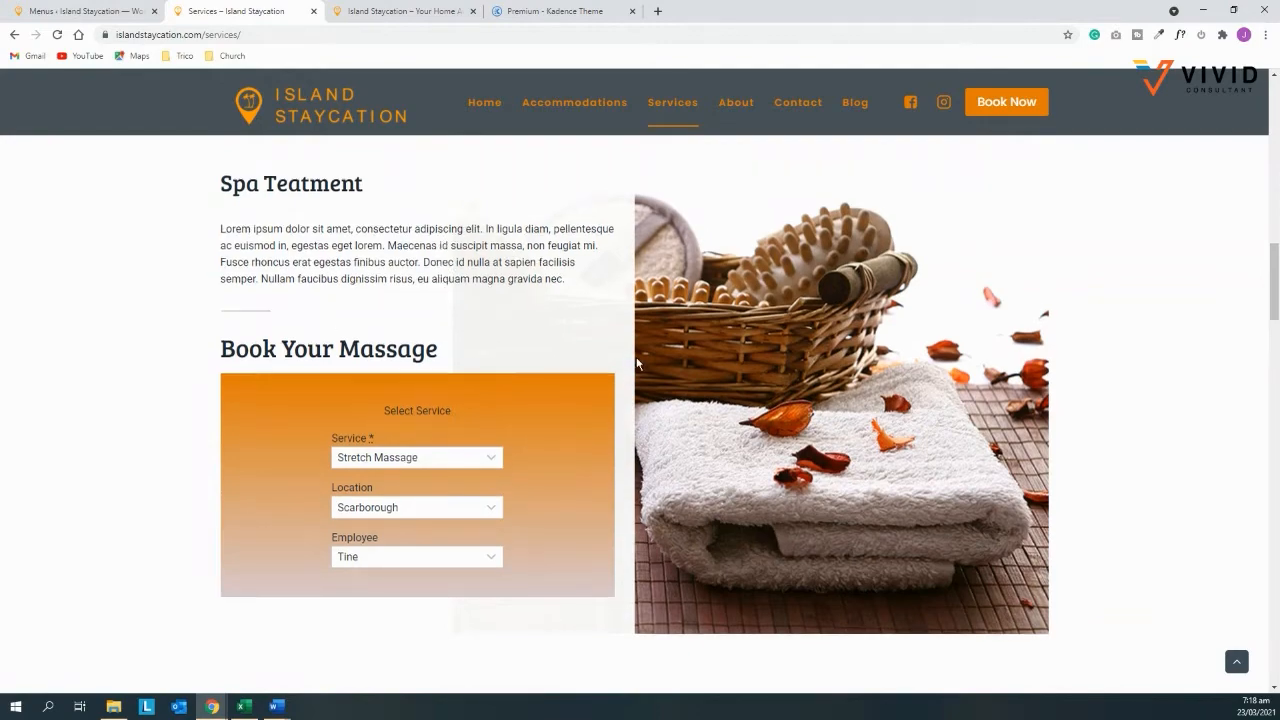
pyautogui.scroll(14, 635, 387)
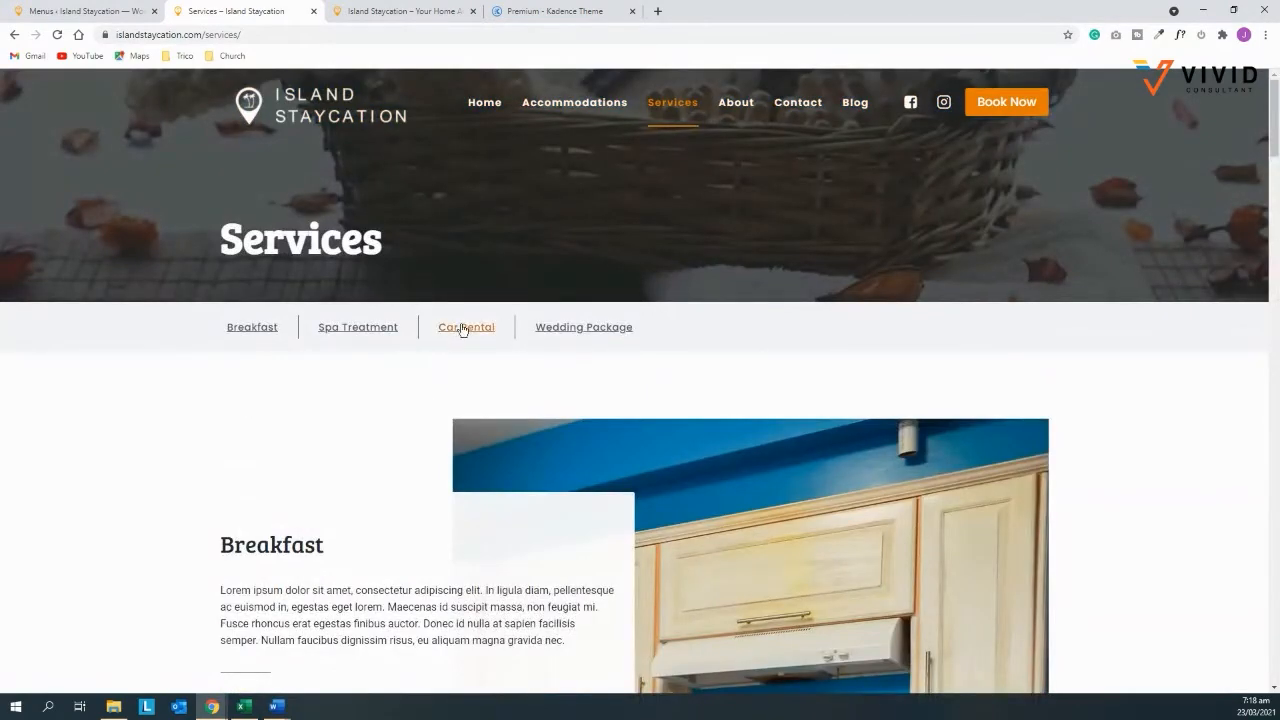
pyautogui.rightClick(359, 328)
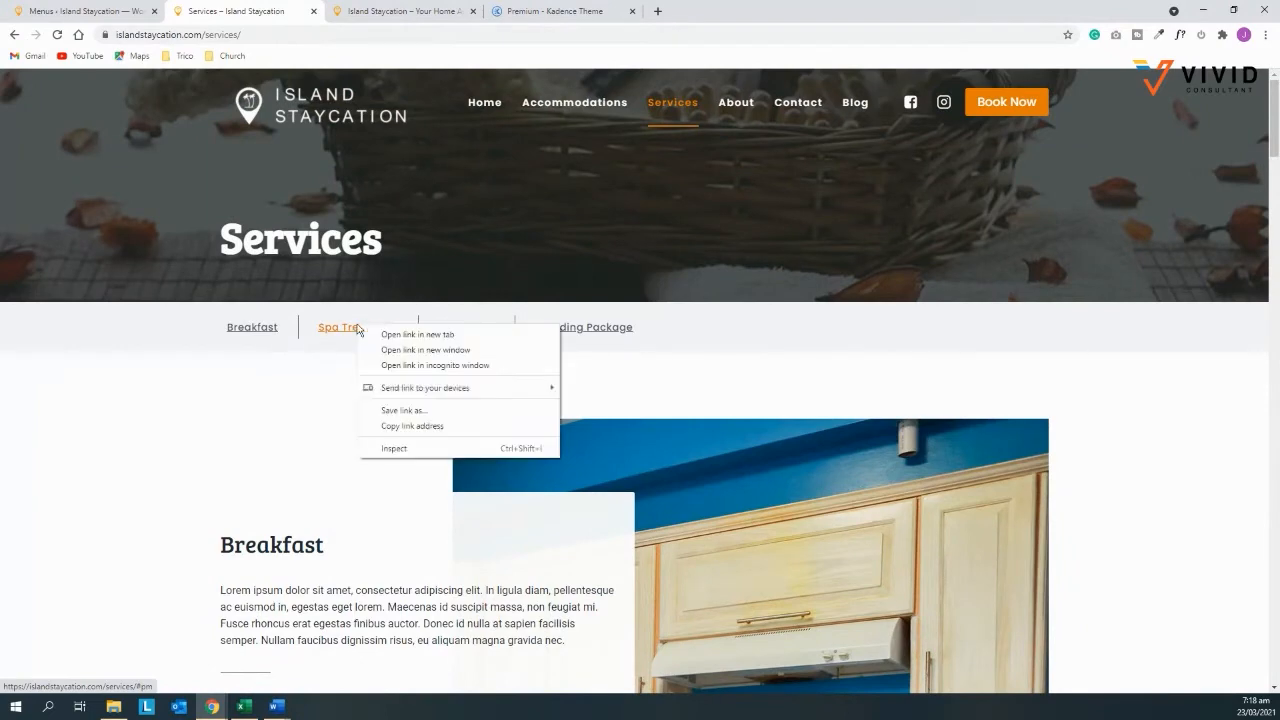
pyautogui.click(355, 328)
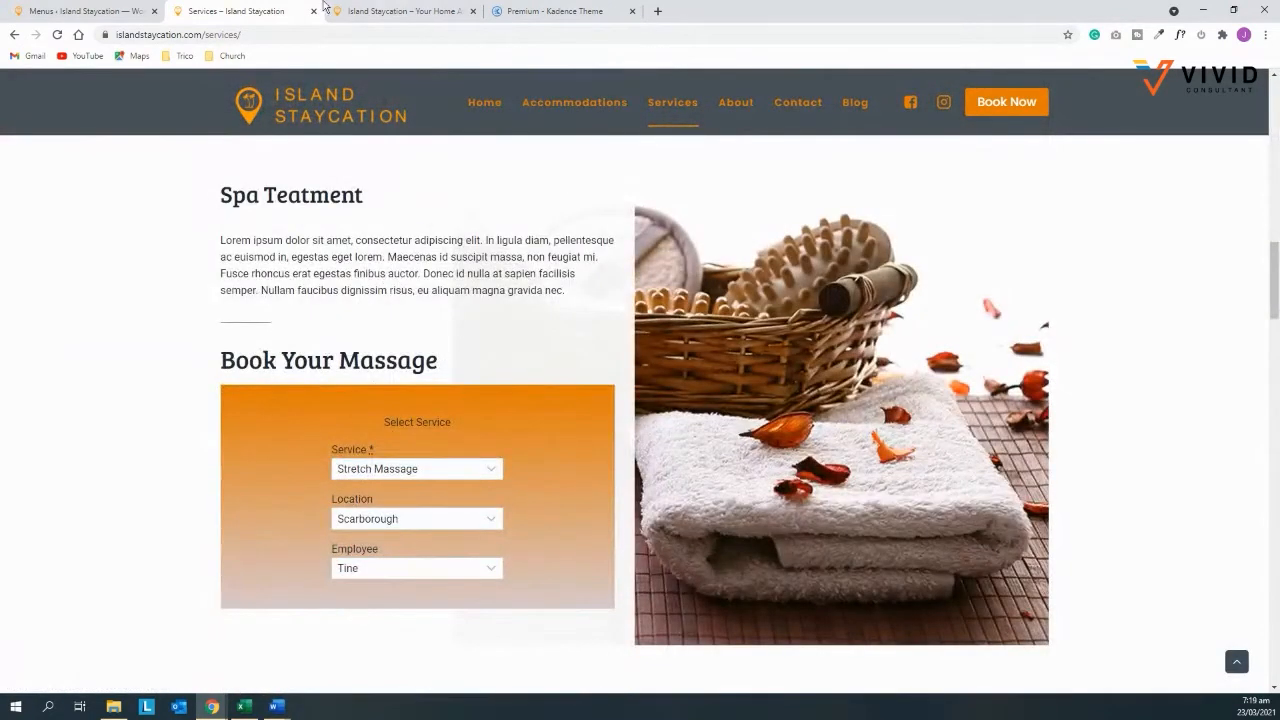
# Examine the Car Rental section of the Services page and the vehicles it offers
pyautogui.click(86, 11)
pyautogui.click(251, 11)
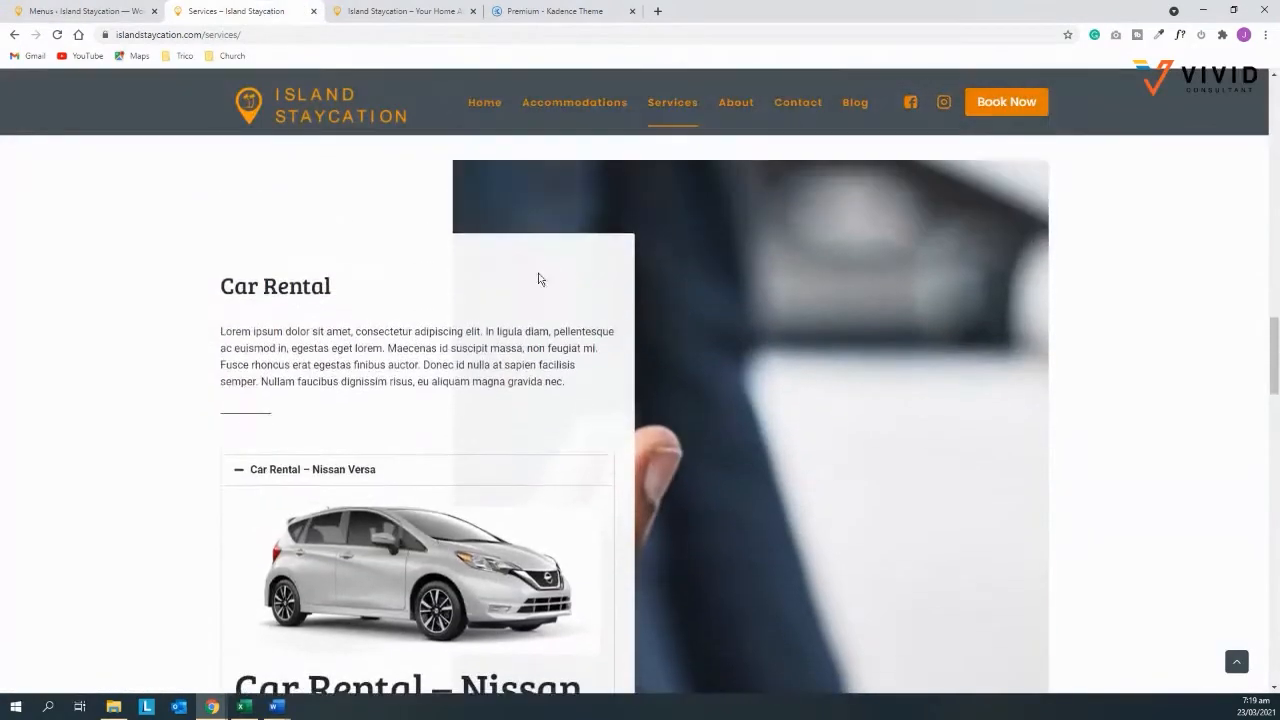
pyautogui.scroll(-3, 543, 278)
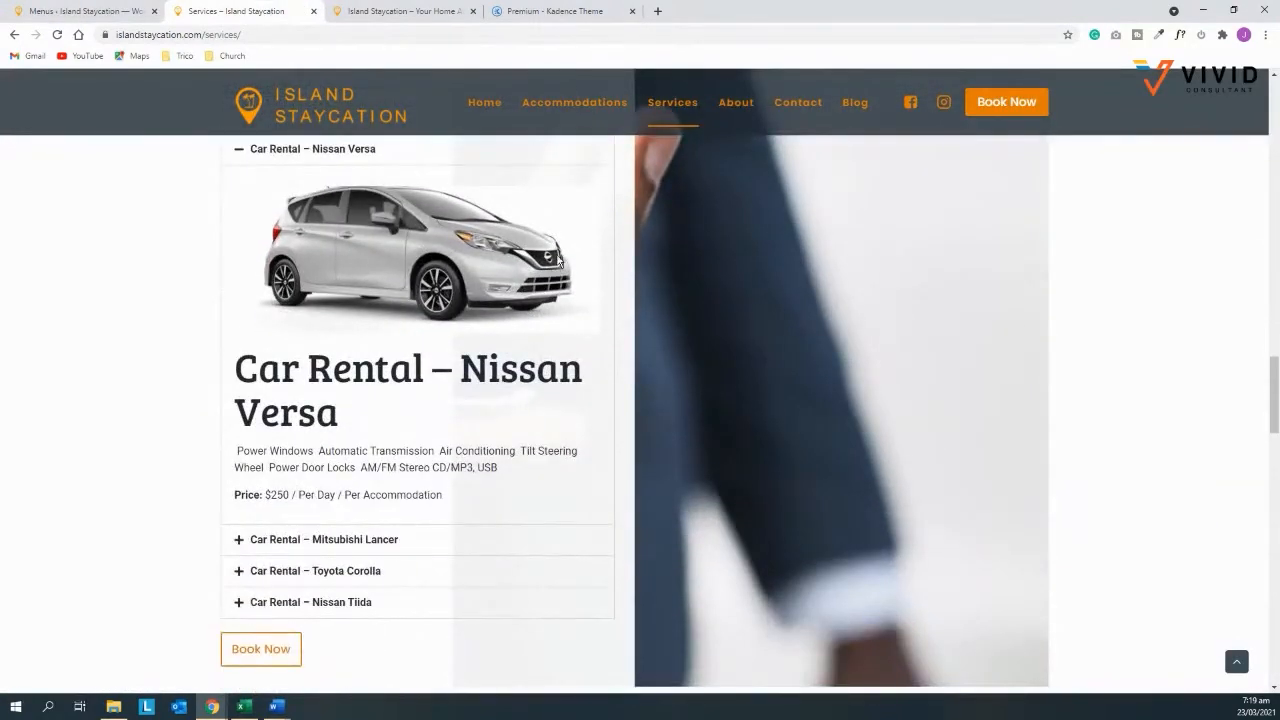
pyautogui.scroll(2, 337, 318)
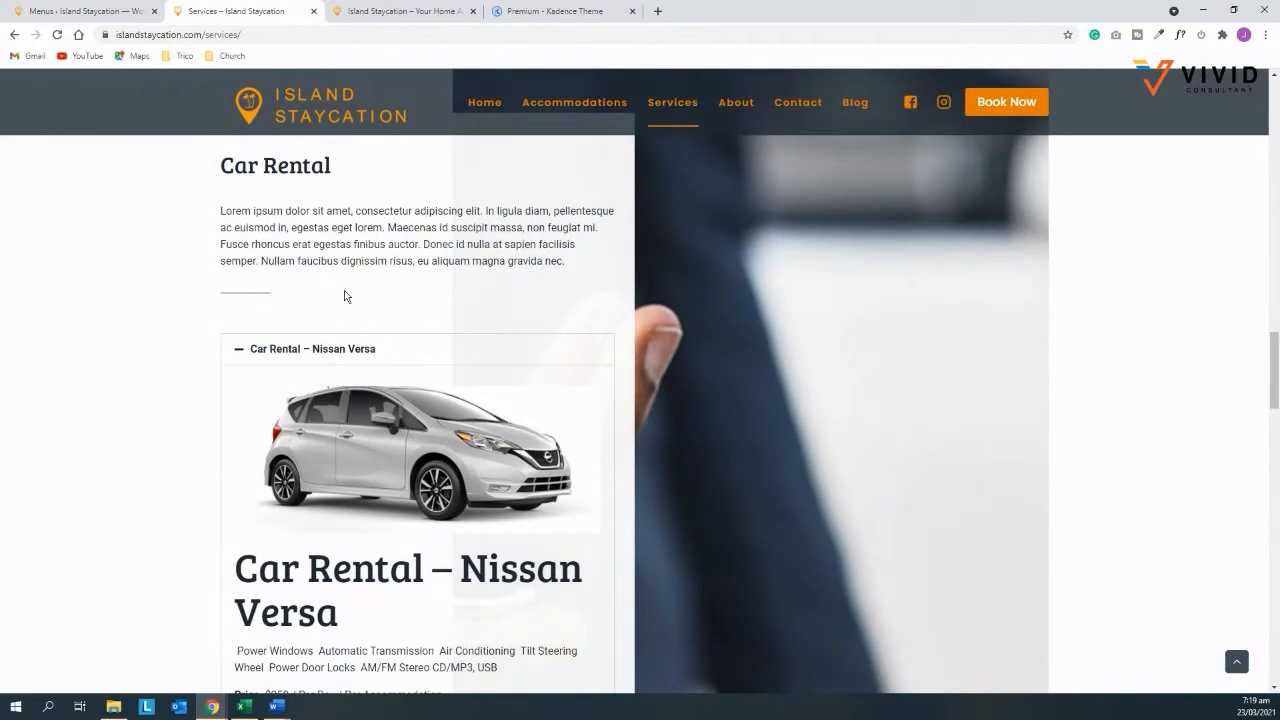
# Open the Beach Wedding Package detail page from the site's Services page and copy its address
pyautogui.scroll(-10, 488, 295)
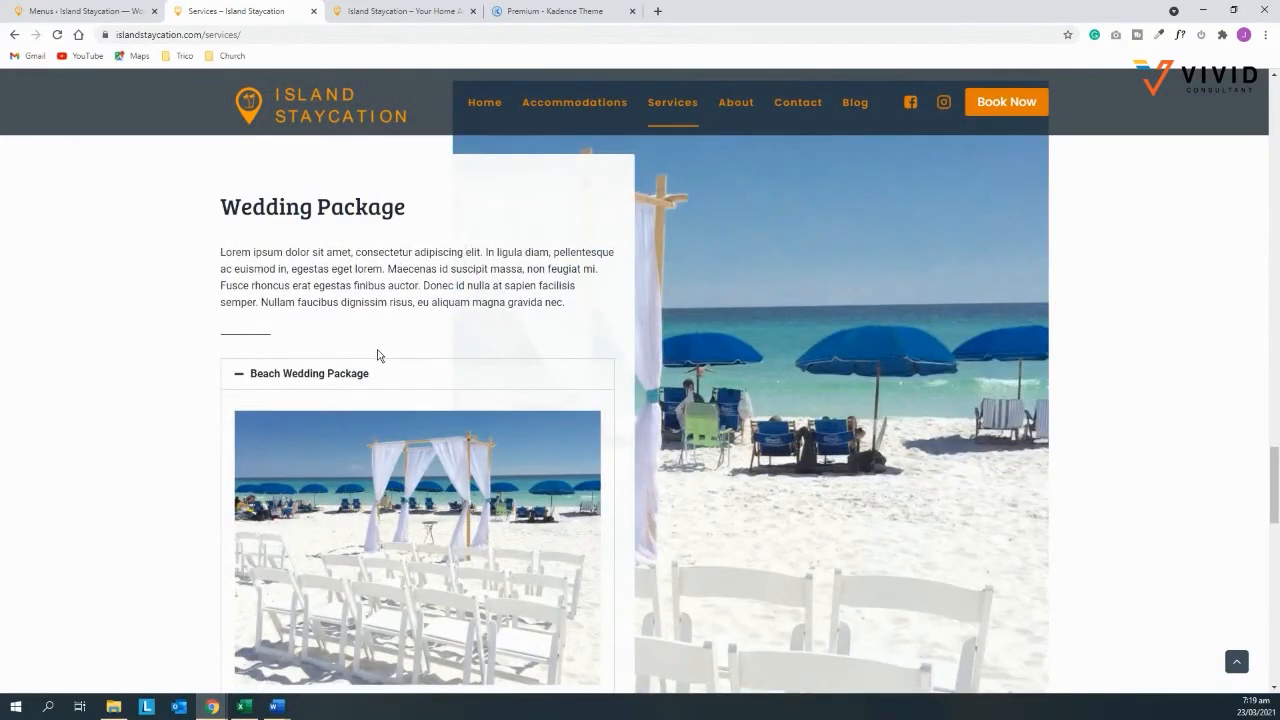
pyautogui.scroll(-1, 378, 354)
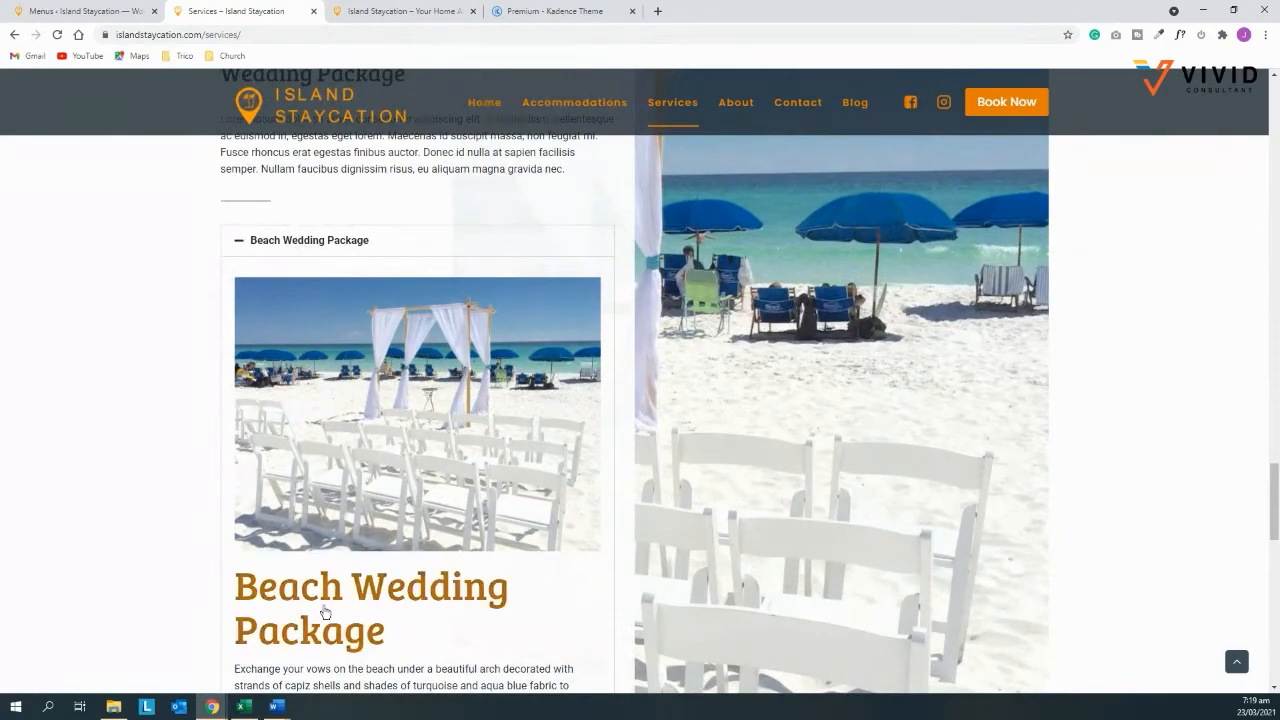
pyautogui.click(326, 602)
# Add a custom link labelled Beach Wedding Package with the copied address and nest it under Services after Spa Treatment
pyautogui.write('Be')
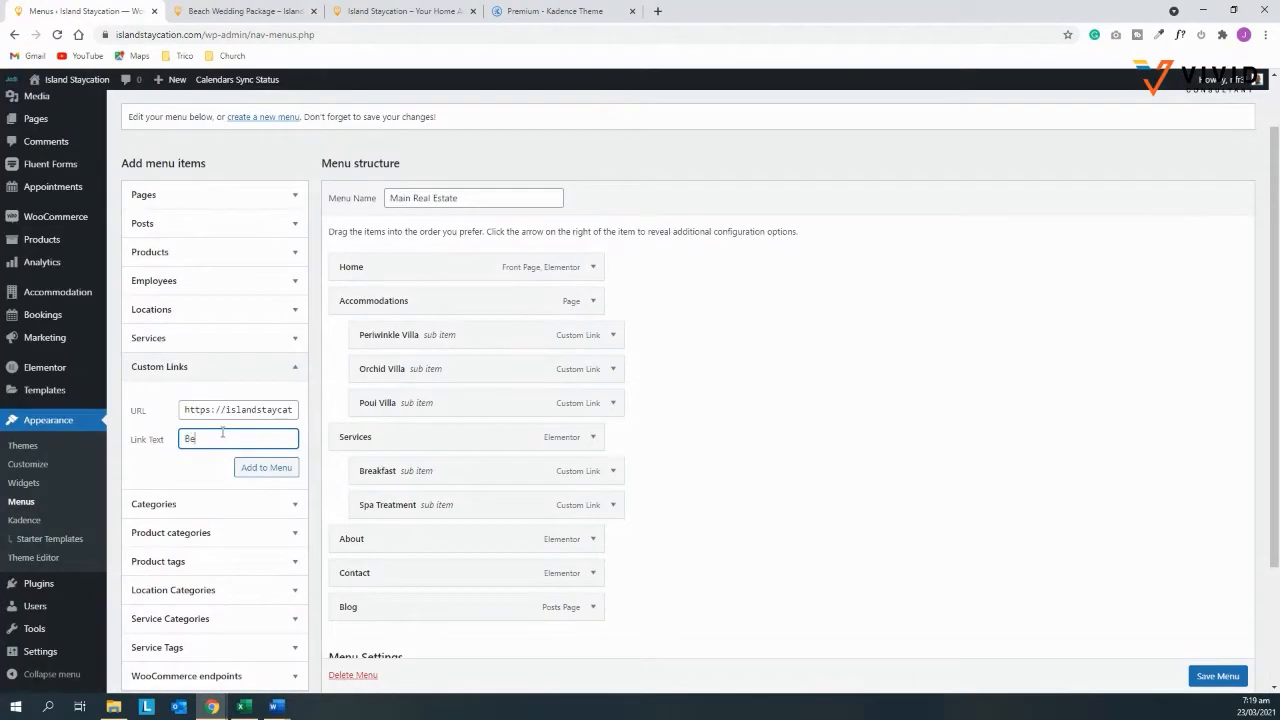
pyautogui.write('ach')
pyautogui.write('Wedding Package')
pyautogui.click(266, 467)
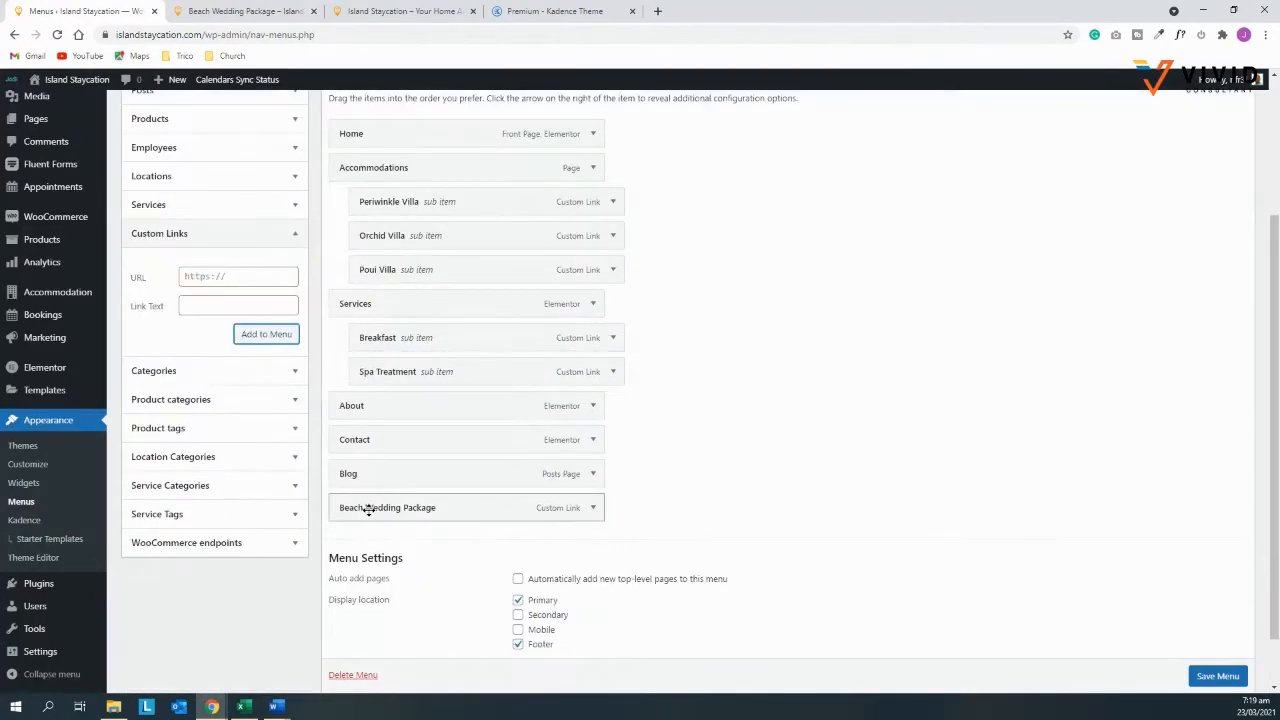
pyautogui.moveTo(369, 503); pyautogui.dragTo(395, 408)
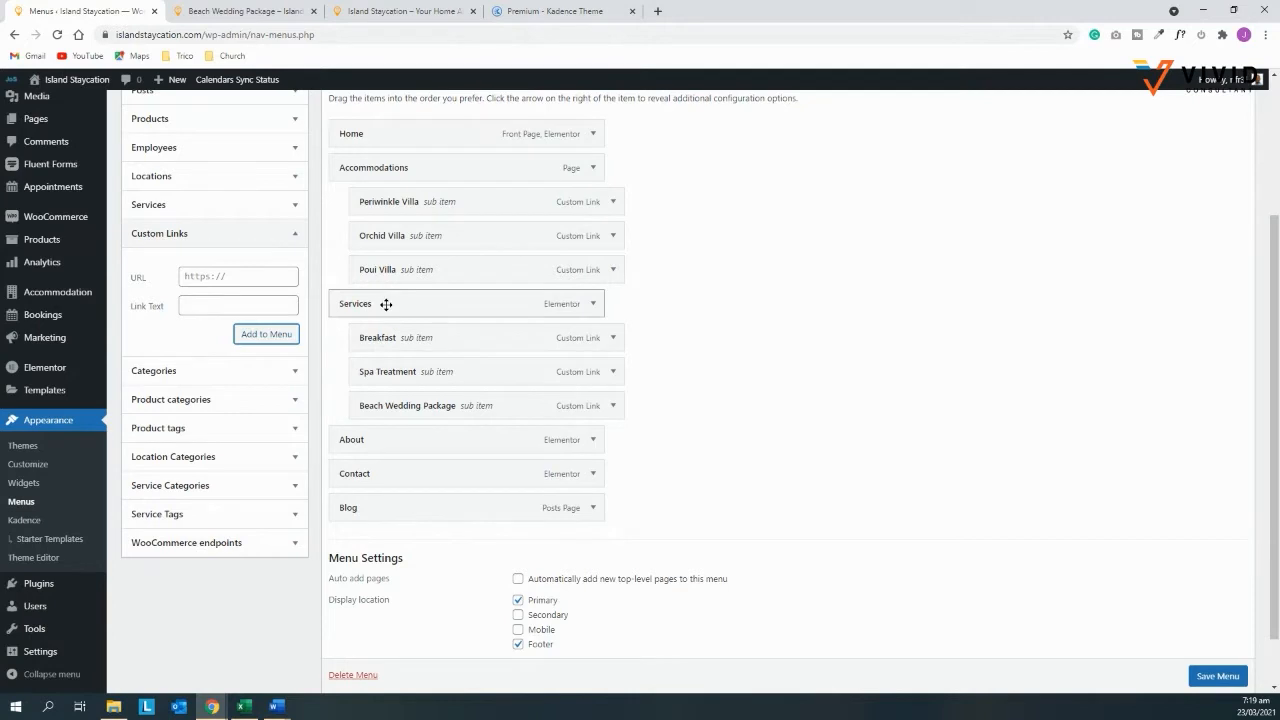
# Add a custom link labelled Car Rental with URL # and place it as a top-level item above About
pyautogui.click(250, 277)
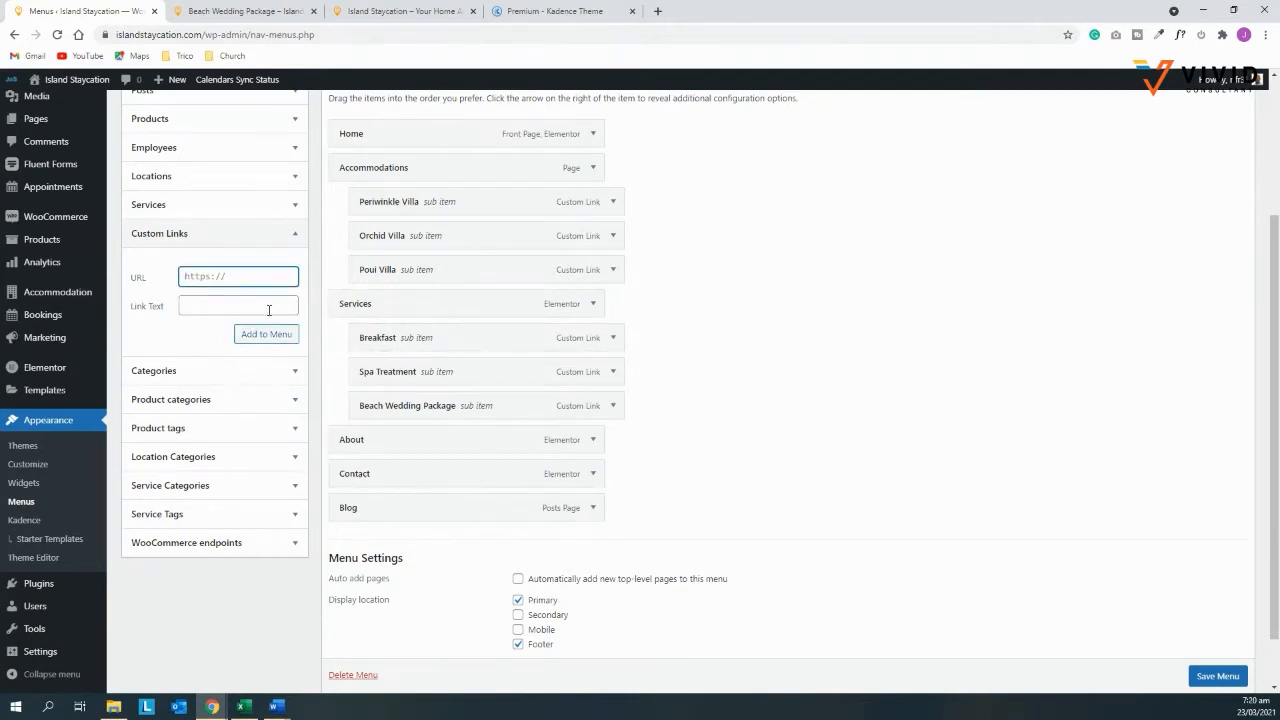
pyautogui.click(219, 304)
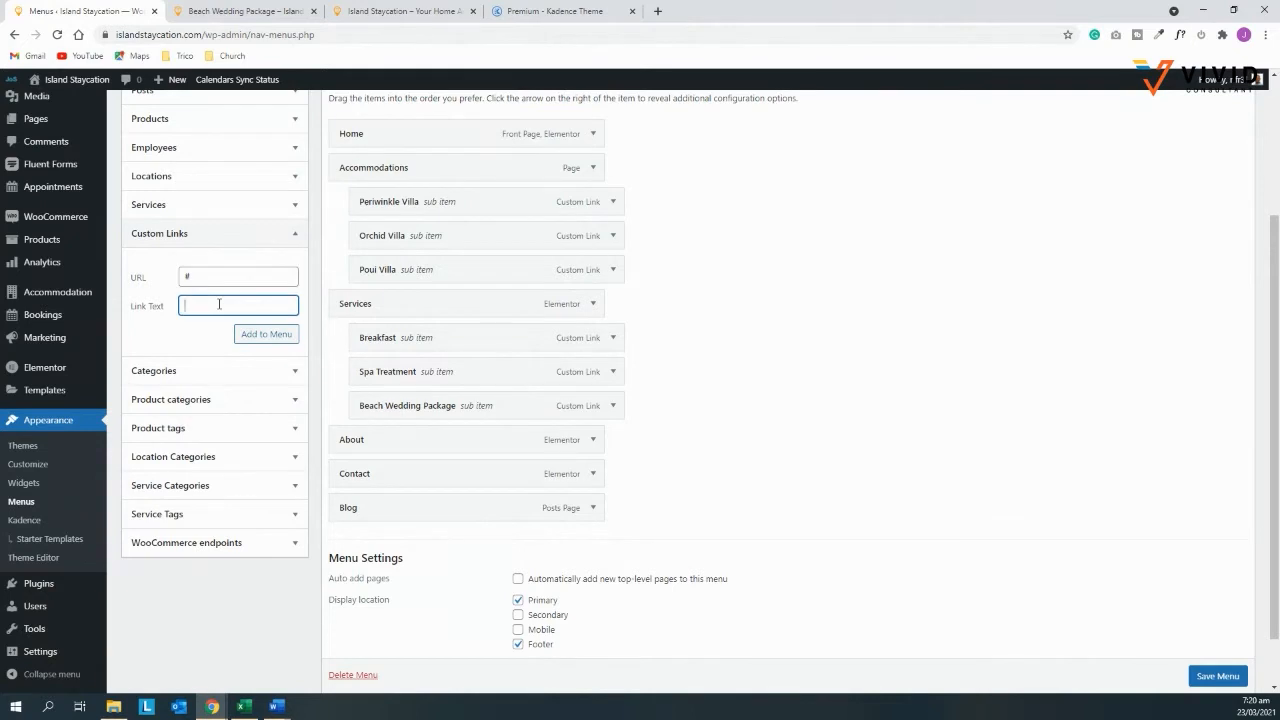
pyautogui.write('Car Rental')
pyautogui.click(250, 334)
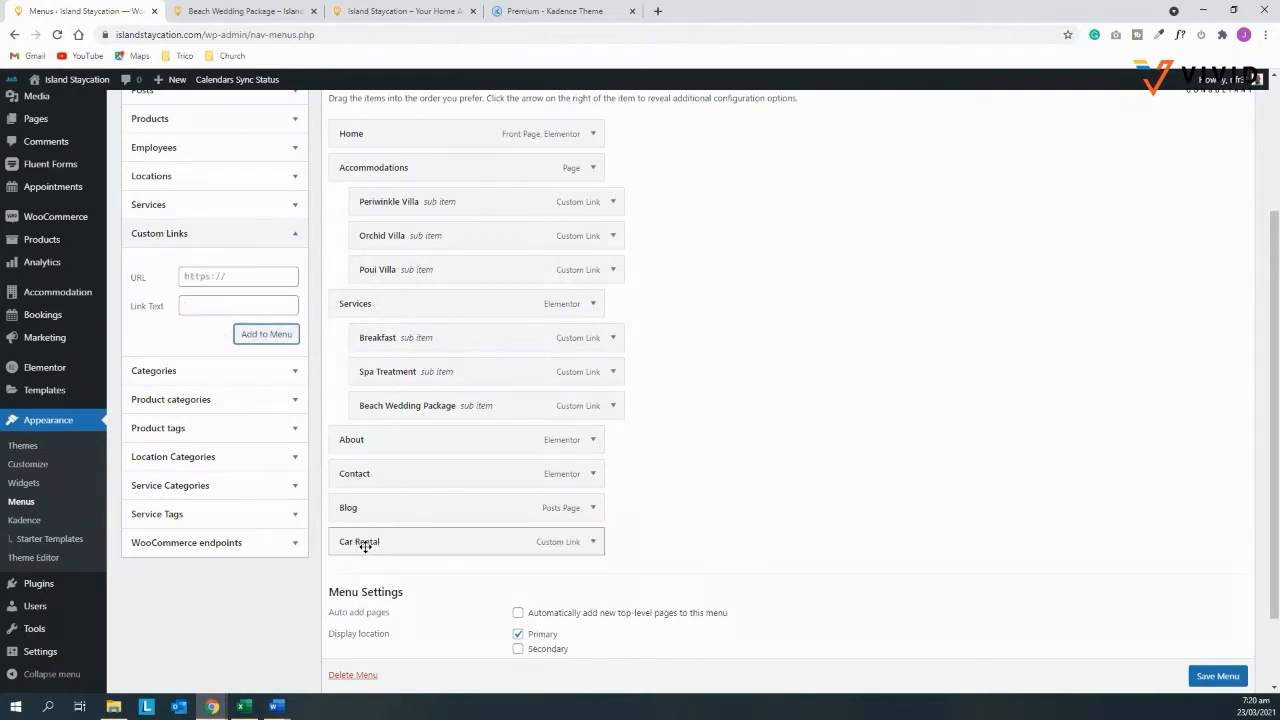
pyautogui.moveTo(365, 546); pyautogui.dragTo(382, 444)
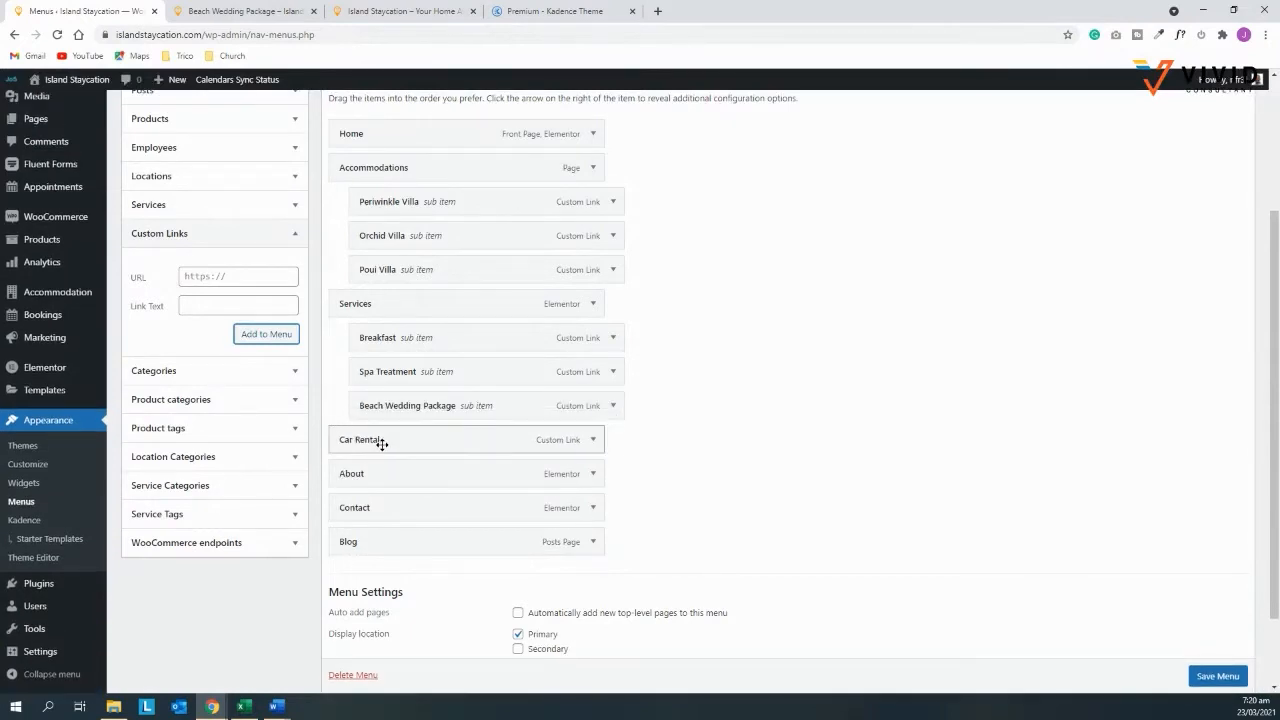
# Find the Car Rental – Nissan Versa title on the site's Services page and copy its link address
pyautogui.click(246, 12)
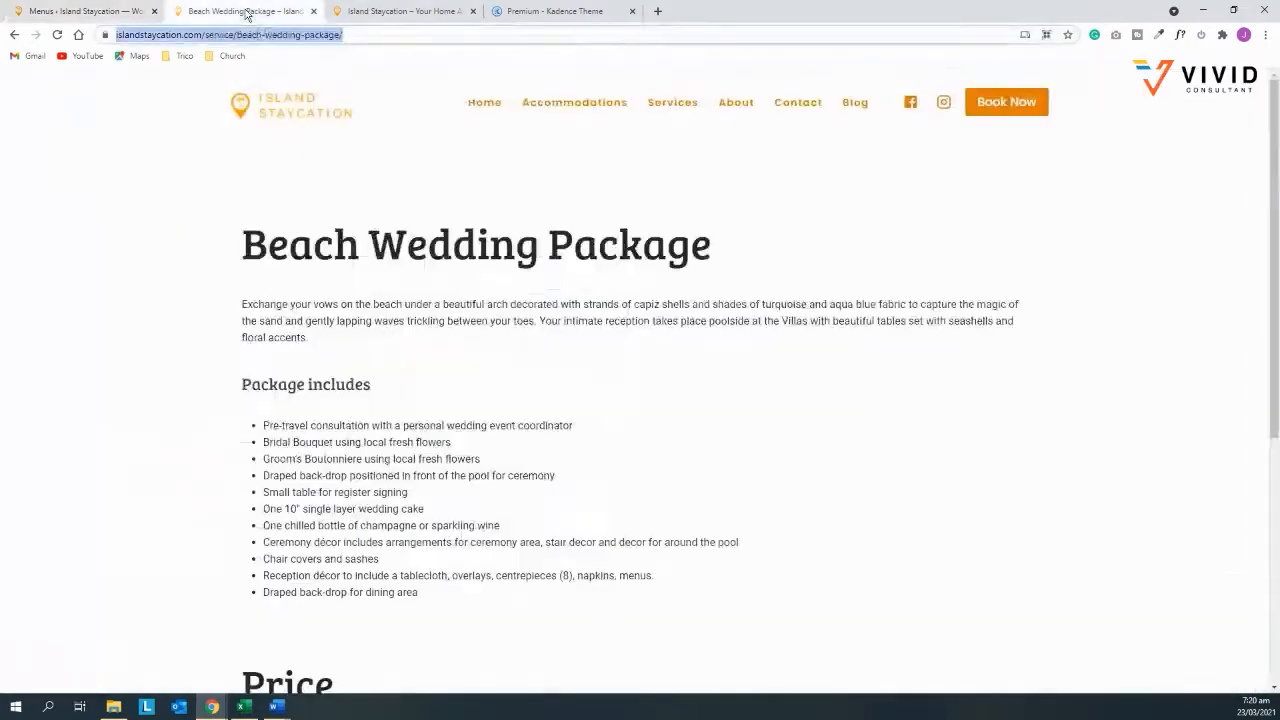
pyautogui.click(666, 110)
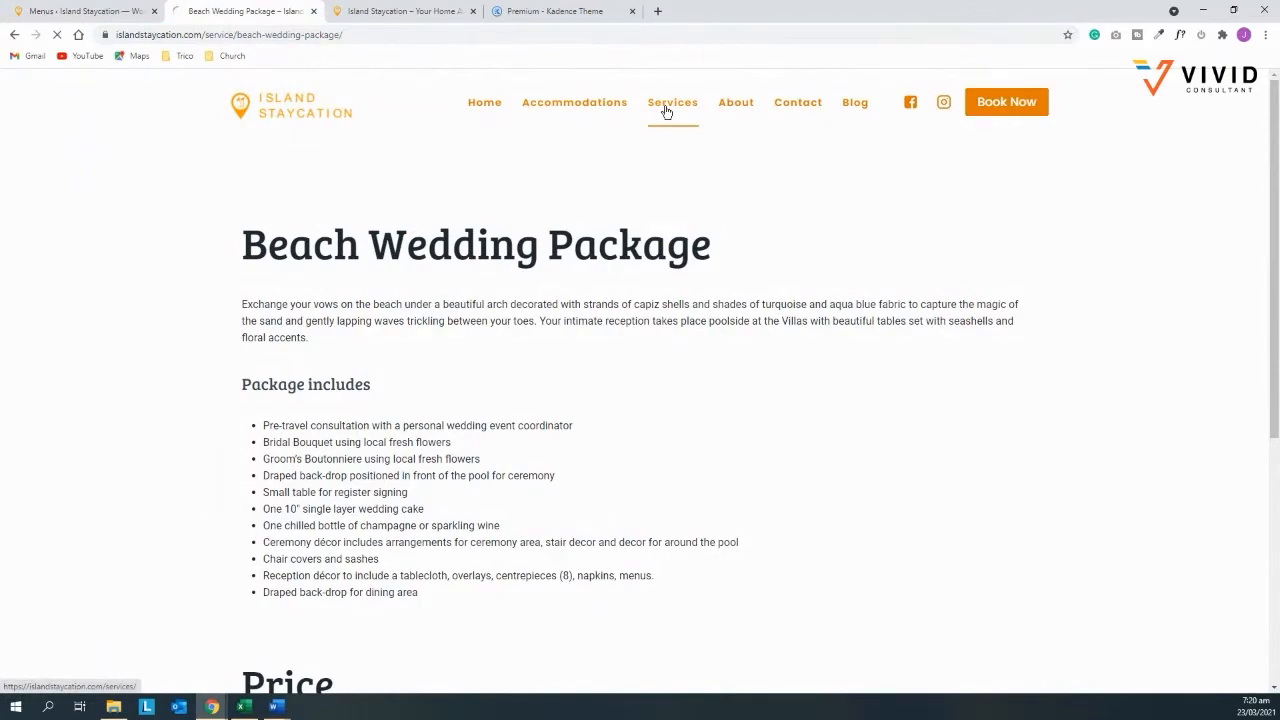
pyautogui.scroll(-10, 486, 366)
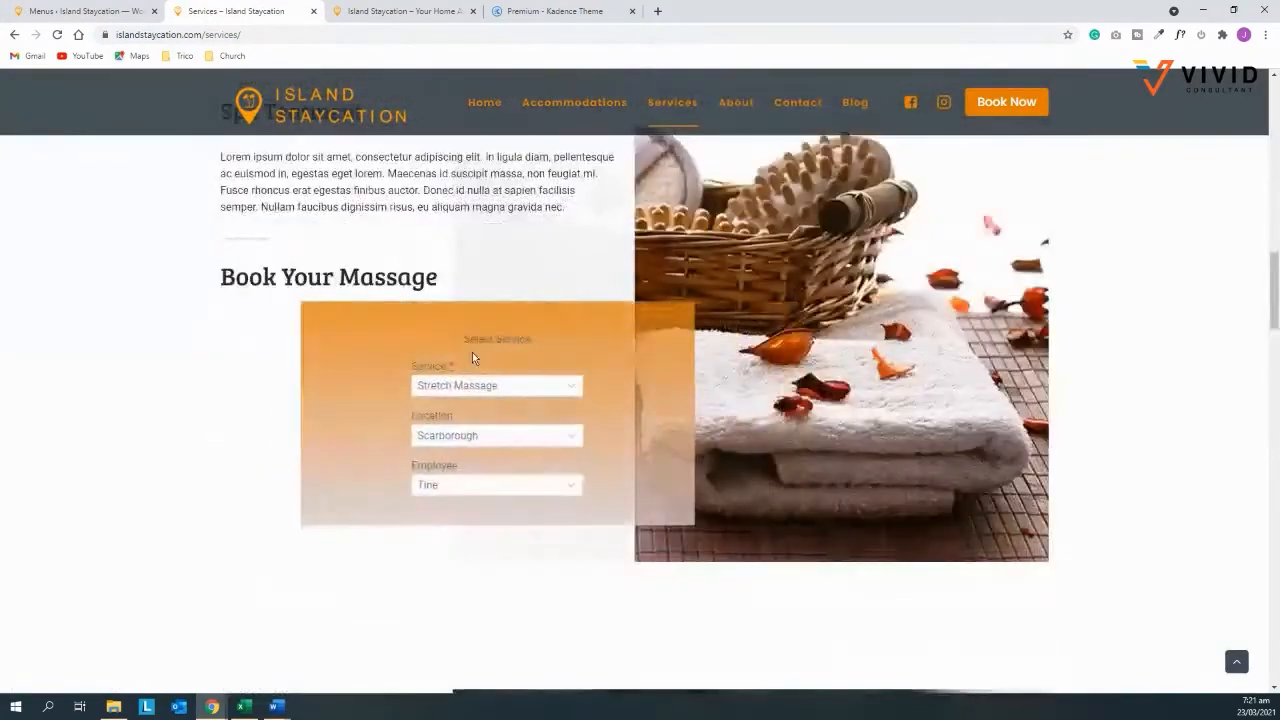
pyautogui.scroll(-4, 473, 360)
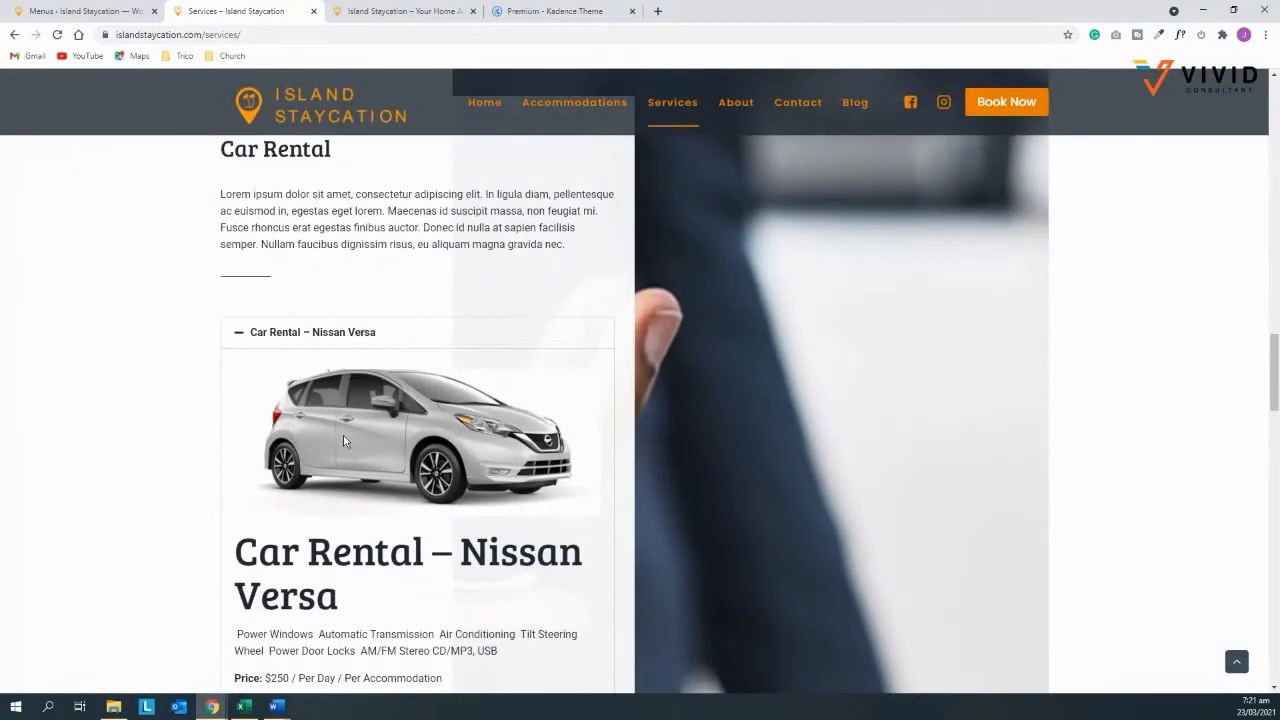
pyautogui.scroll(-1, 367, 502)
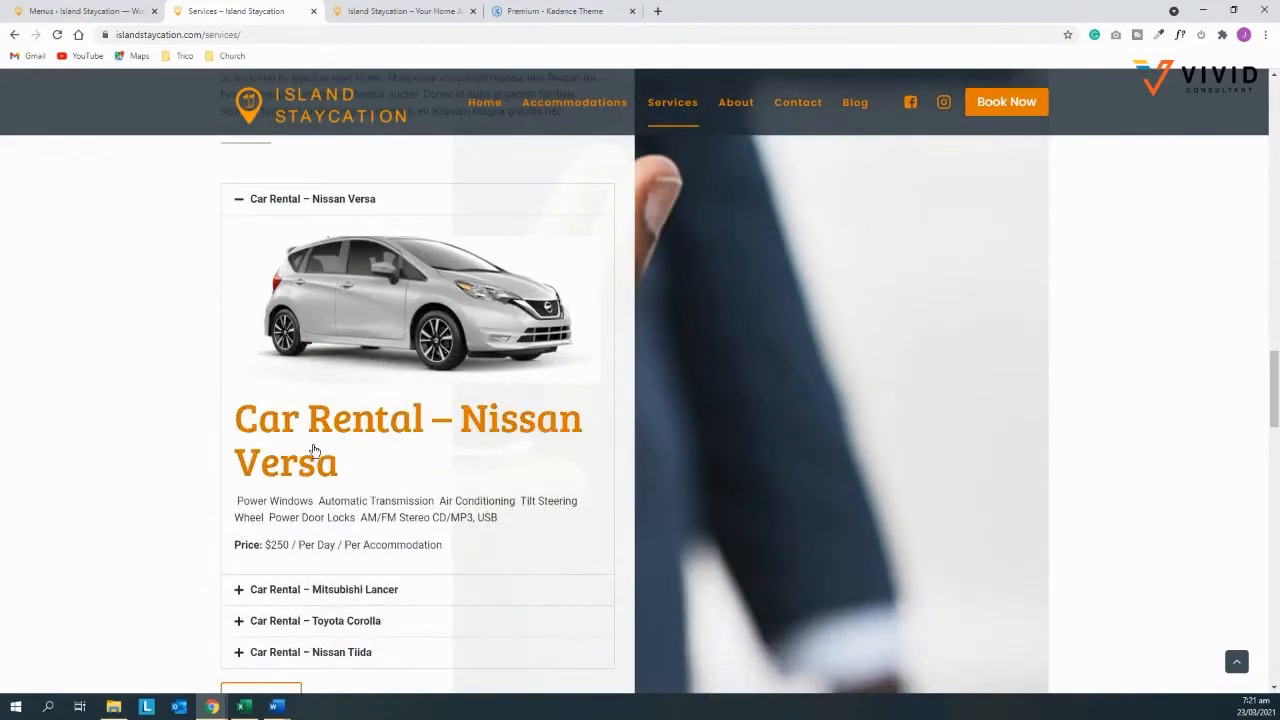
pyautogui.rightClick(311, 433)
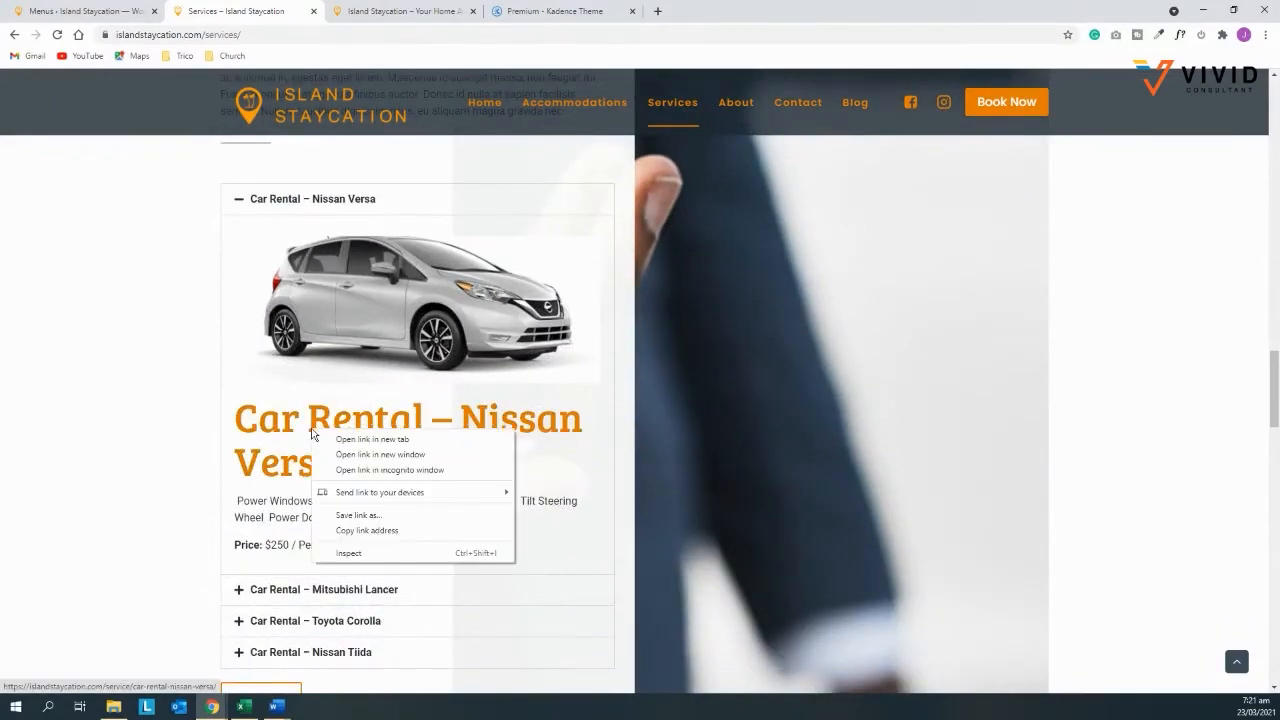
pyautogui.click(356, 530)
# Add a custom link with the copied address, labelled Nissan Versa from the Services page title, and nest it under Car Rental
pyautogui.click(80, 12)
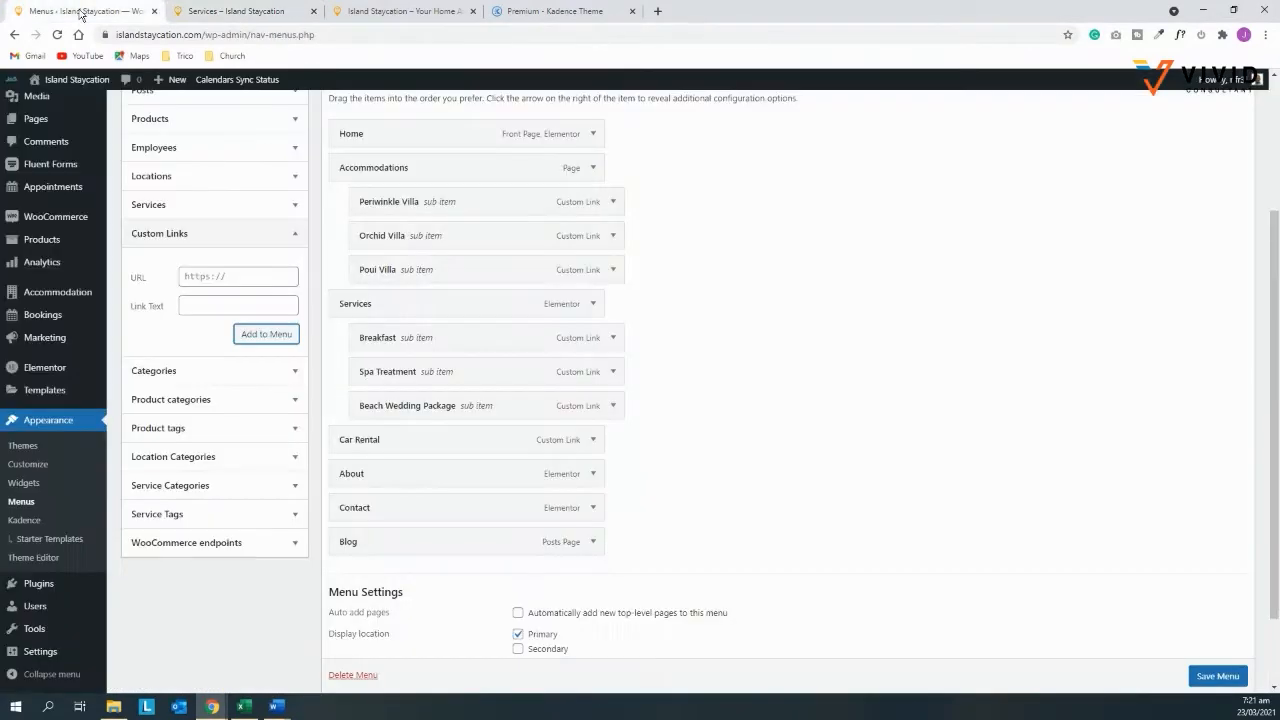
pyautogui.click(225, 280)
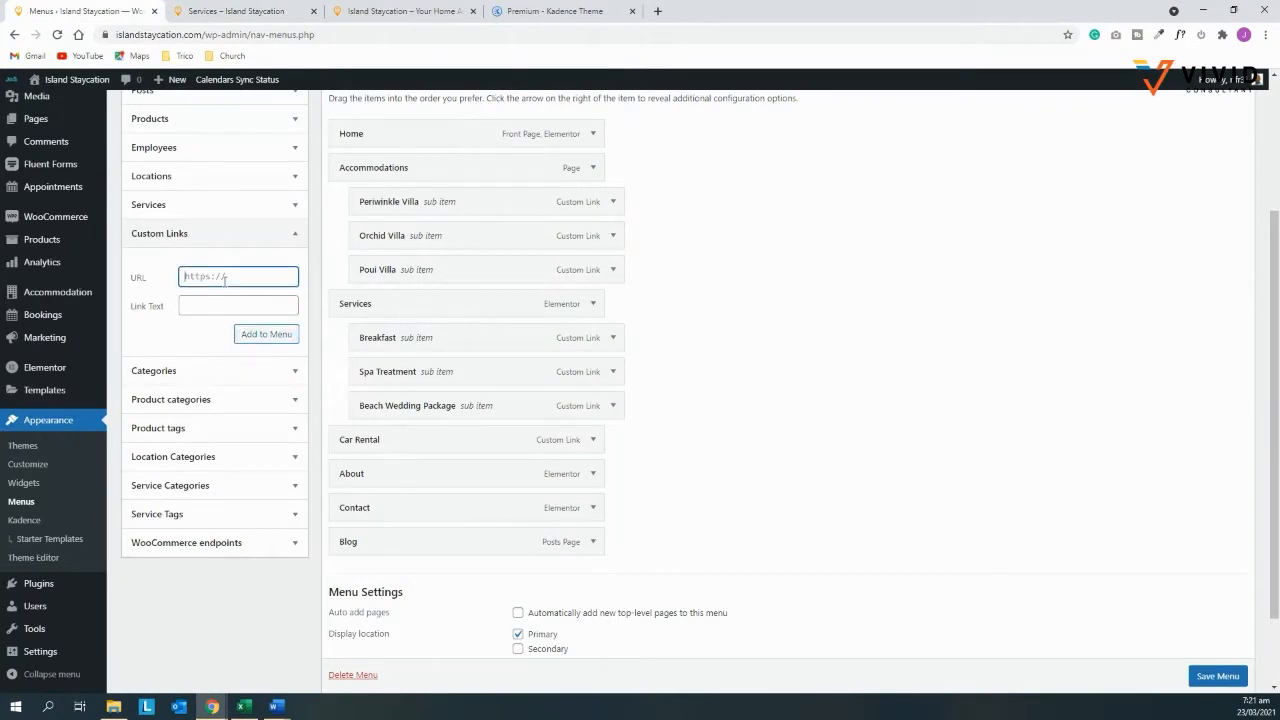
pyautogui.hotkey('ctrl', 'v')
pyautogui.click(224, 305)
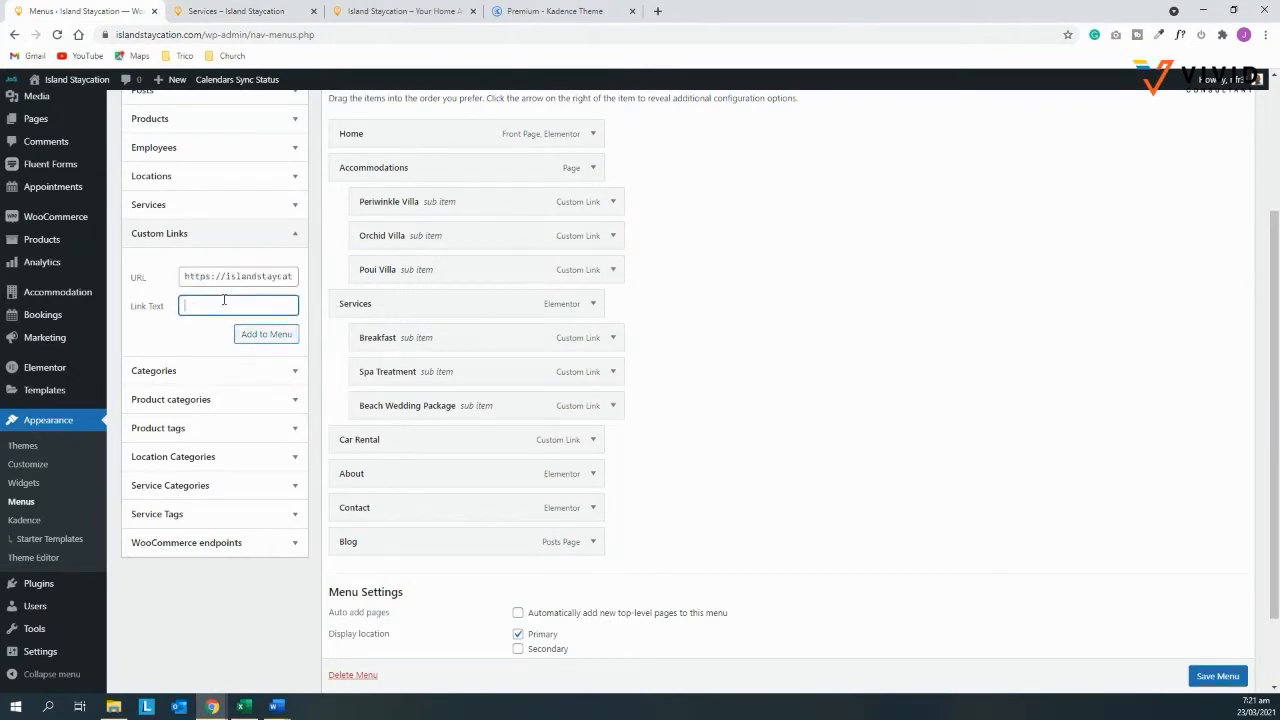
pyautogui.click(271, 18)
pyautogui.moveTo(349, 471); pyautogui.dragTo(465, 395)
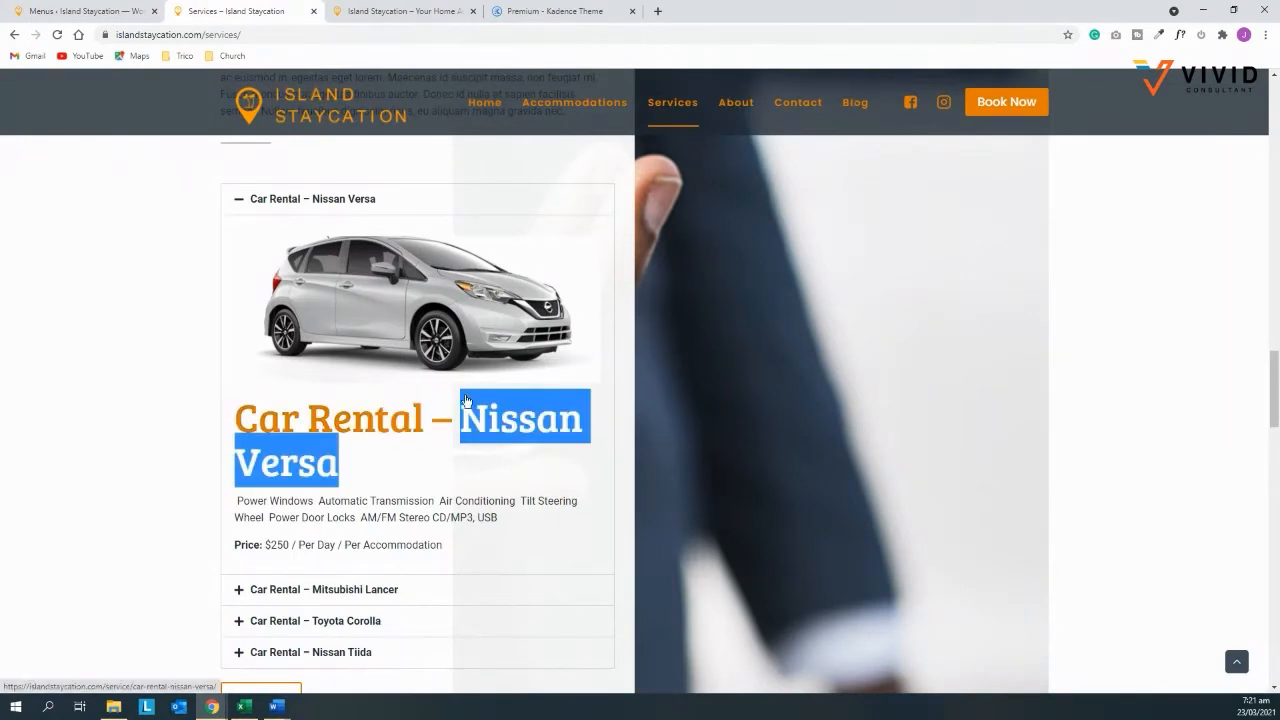
pyautogui.click(87, 13)
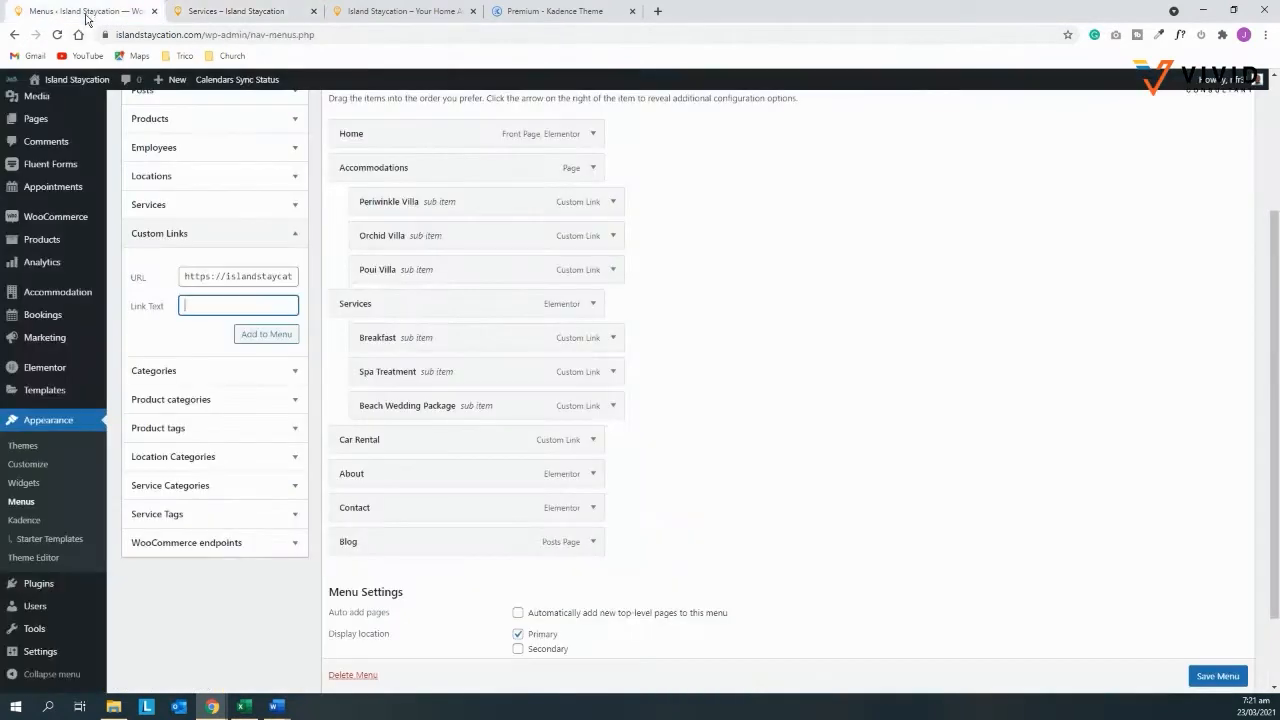
pyautogui.click(217, 308)
pyautogui.hotkey('ctrl', 'v')
pyautogui.click(267, 337)
pyautogui.moveTo(374, 574); pyautogui.dragTo(407, 469)
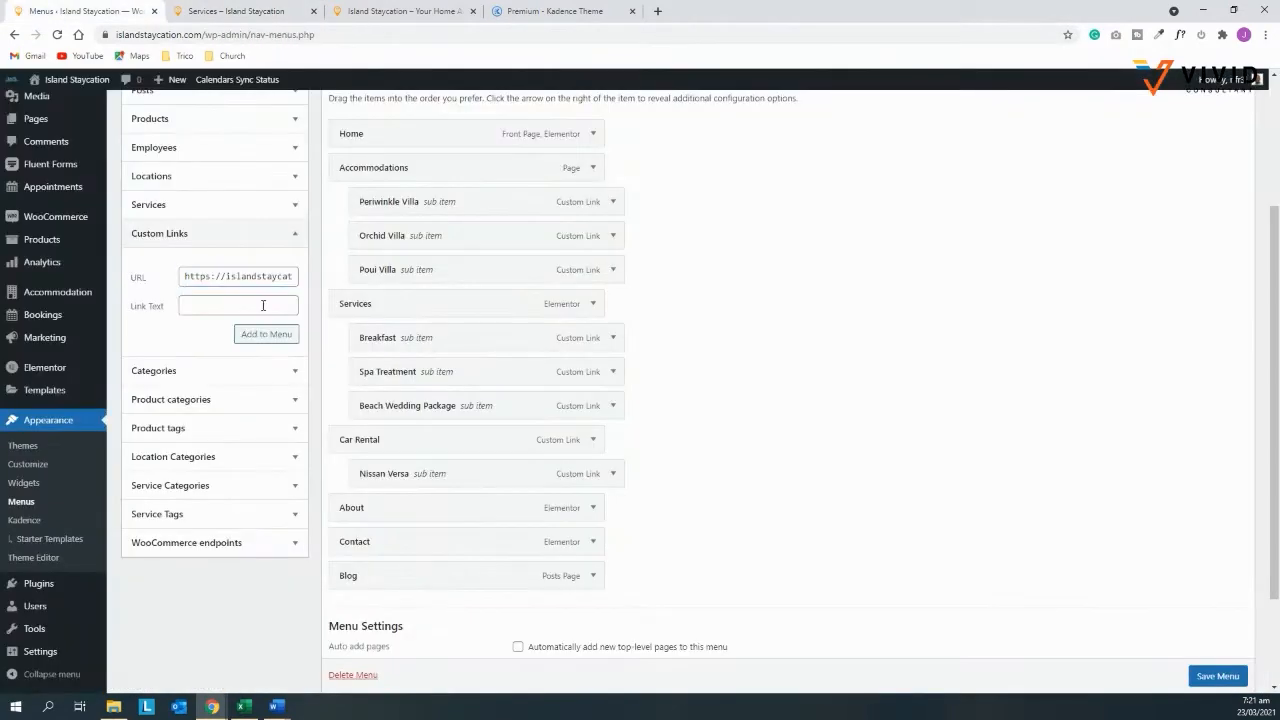
# Nest the Mitsubishi Lancer, Toyota Corolla and Nissan Tiida custom links under Car Rental
pyautogui.moveTo(400, 609); pyautogui.dragTo(408, 518)
pyautogui.moveTo(408, 518); pyautogui.dragTo(408, 518)
pyautogui.moveTo(380, 643); pyautogui.dragTo(415, 544)
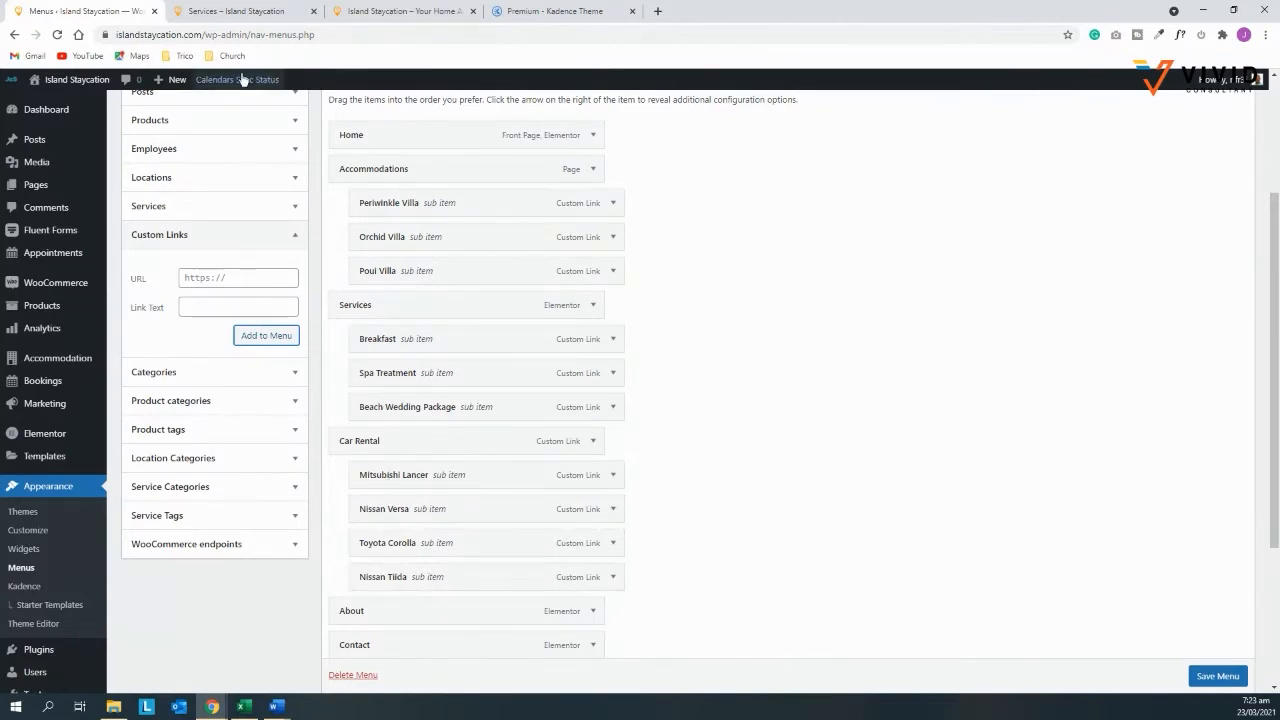
# Check the menu on the reference site and add a custom link labelled Villas & Services with URL #, placed directly below Home
pyautogui.click(376, 12)
pyautogui.moveTo(520, 112)
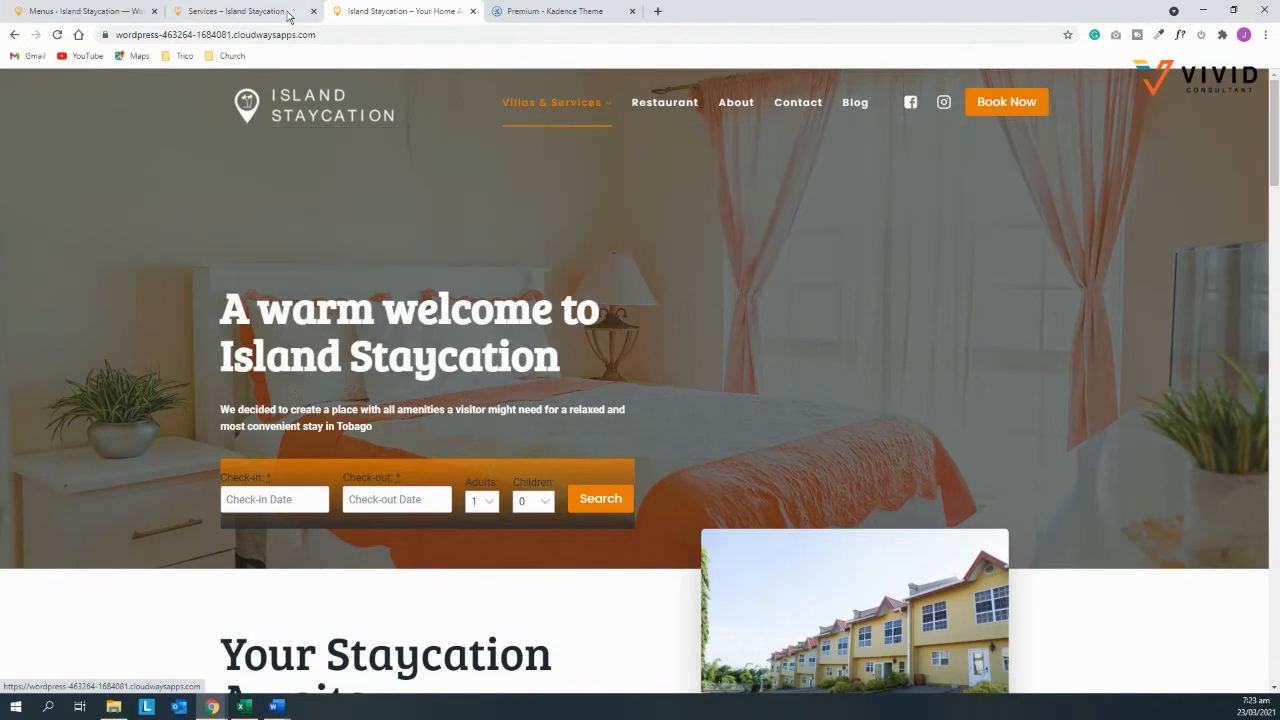
pyautogui.click(80, 11)
pyautogui.click(223, 278)
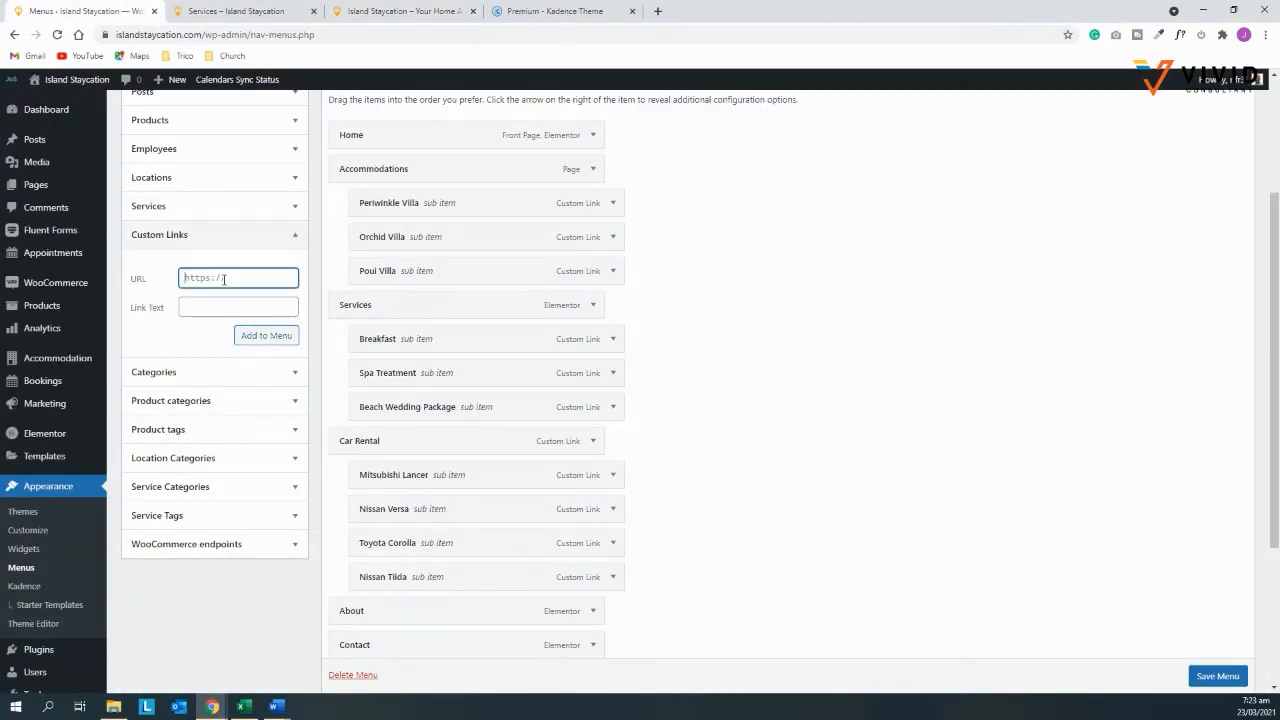
pyautogui.write('#')
pyautogui.click(221, 304)
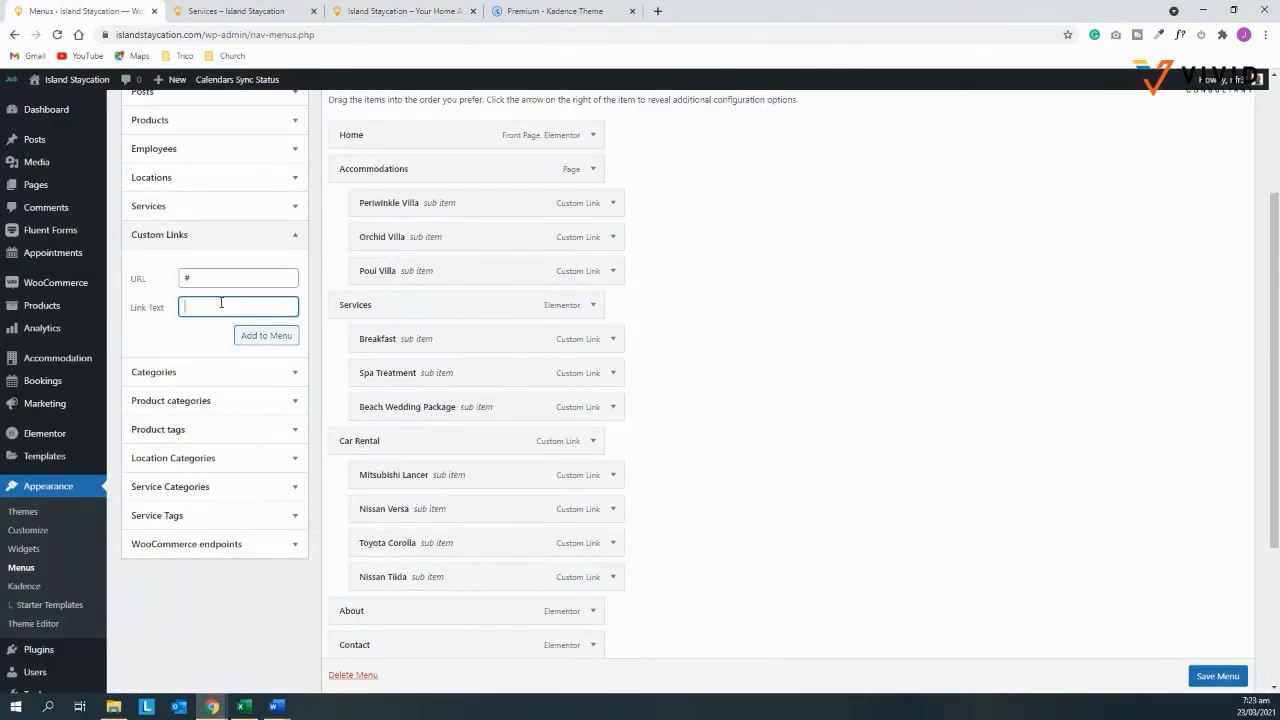
pyautogui.write('Villas & Services')
pyautogui.click(251, 335)
pyautogui.scroll(-2, 494, 569)
pyautogui.moveTo(425, 520); pyautogui.dragTo(414, 280)
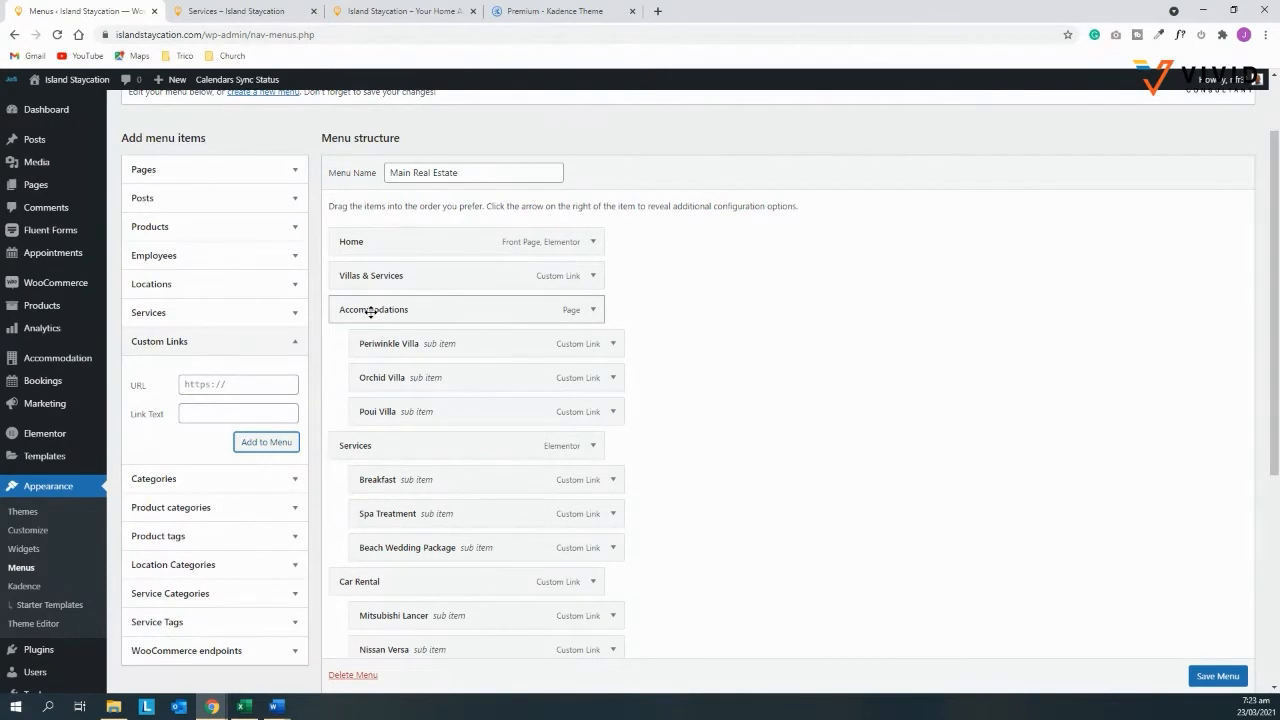
# Nest Accommodations, Services and Car Rental, with their own sub-items, under Villas & Services
pyautogui.moveTo(371, 311); pyautogui.dragTo(400, 310)
pyautogui.moveTo(359, 446); pyautogui.dragTo(383, 443)
pyautogui.moveTo(354, 583); pyautogui.dragTo(392, 582)
pyautogui.scroll(-2, 451, 512)
pyautogui.scroll(2, 451, 512)
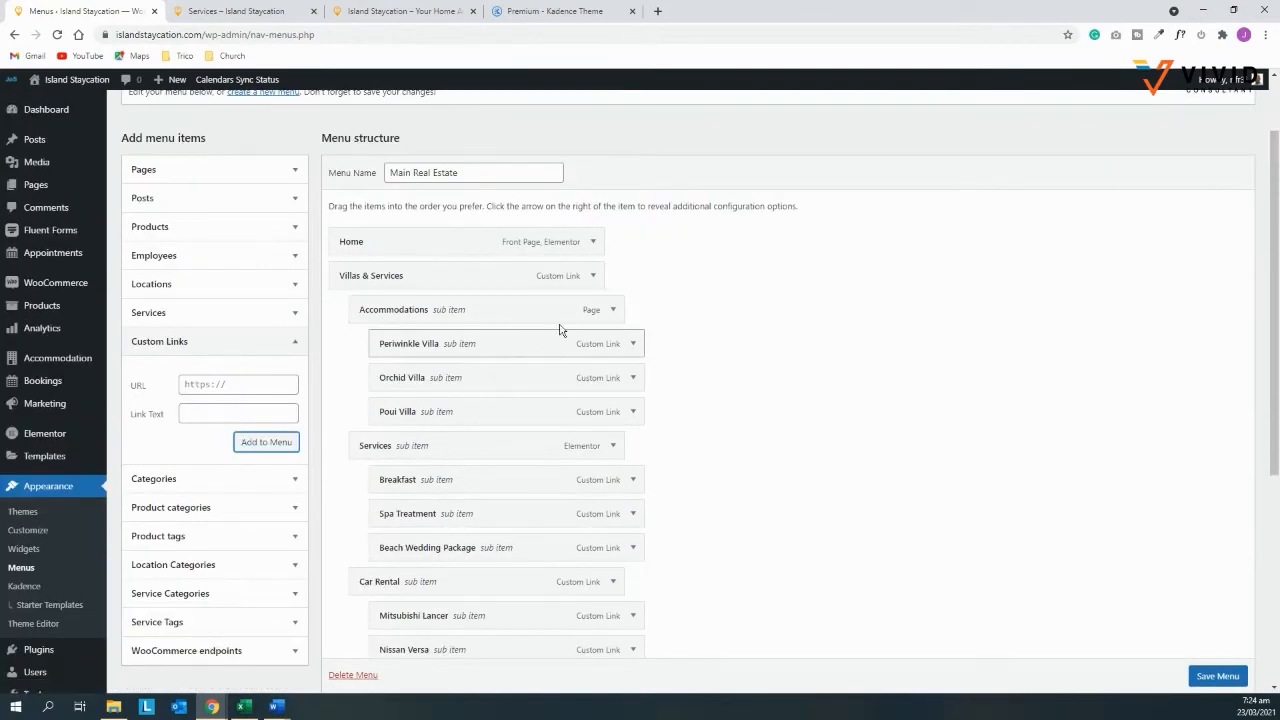
# Rename the menu as Main Hotel Menu and save it
pyautogui.click(594, 276)
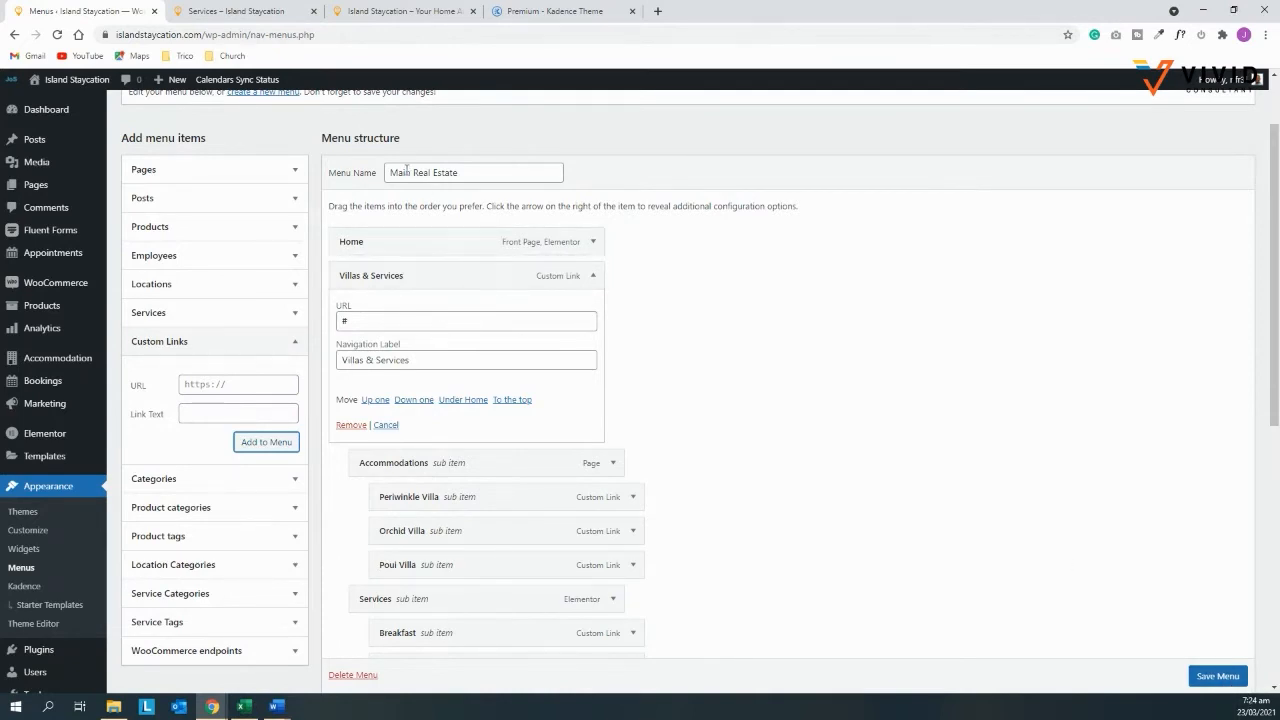
pyautogui.moveTo(414, 172); pyautogui.dragTo(489, 172)
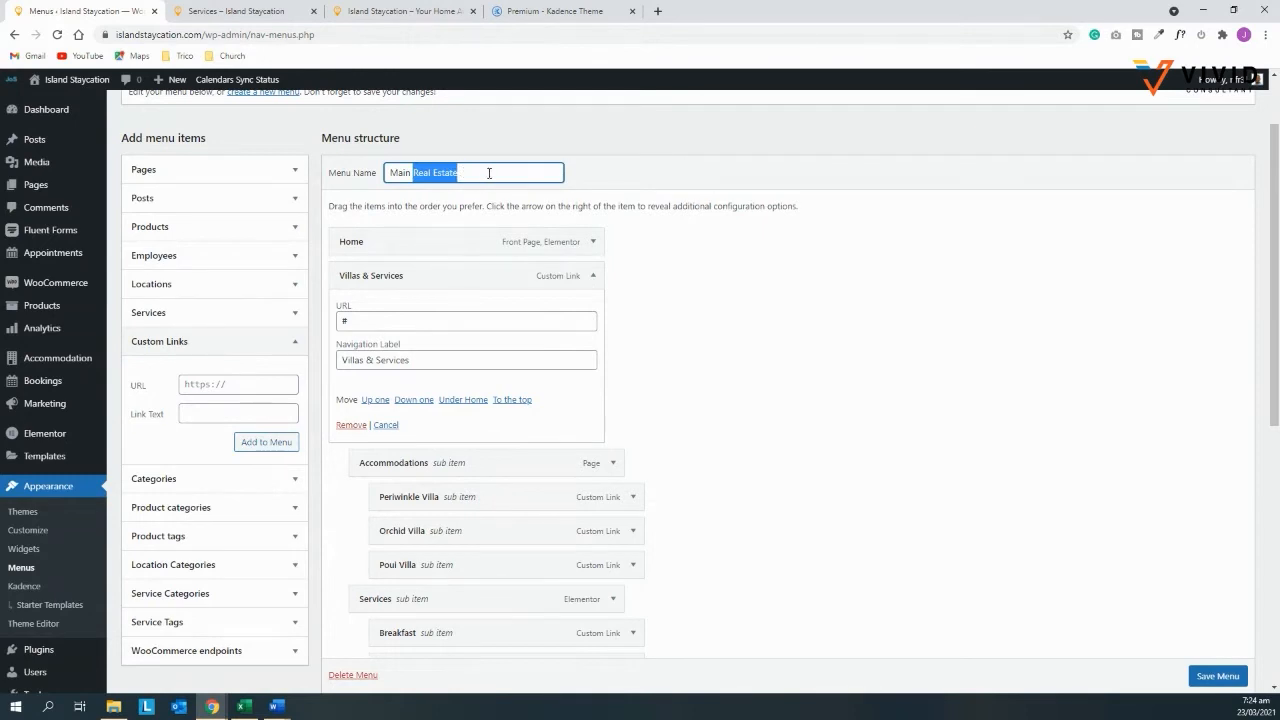
pyautogui.write('Hote')
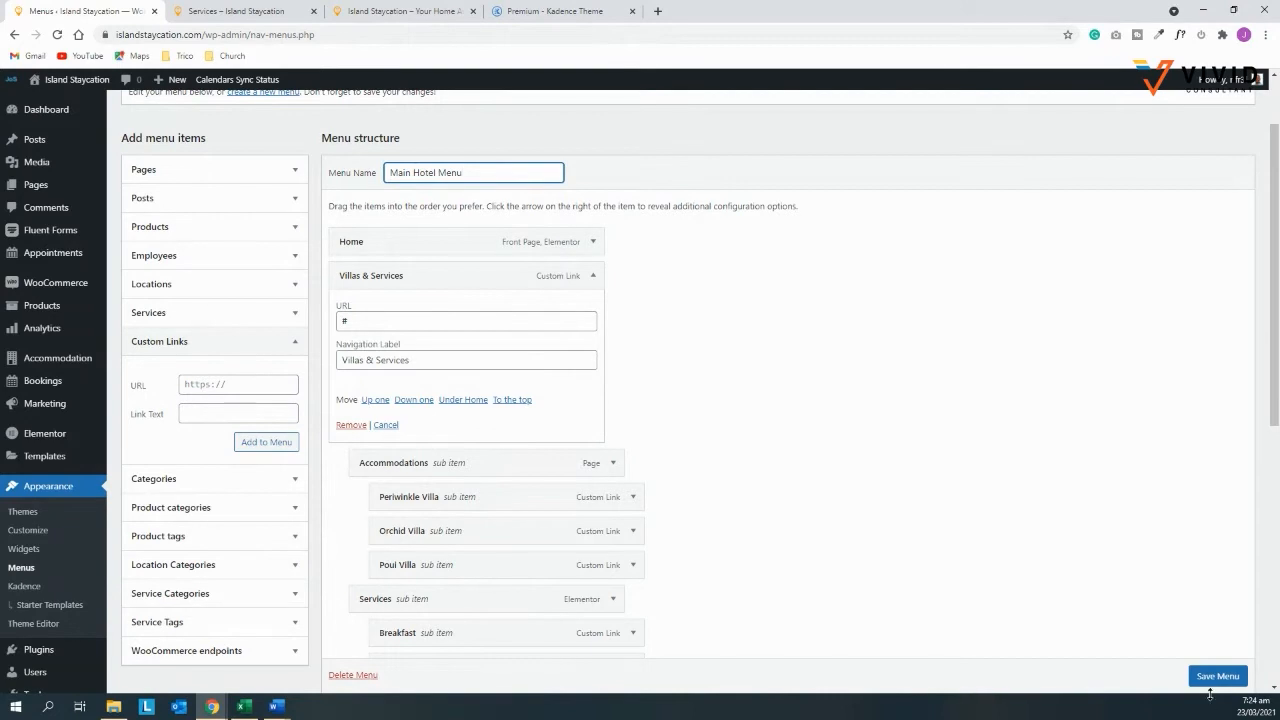
pyautogui.click(1215, 676)
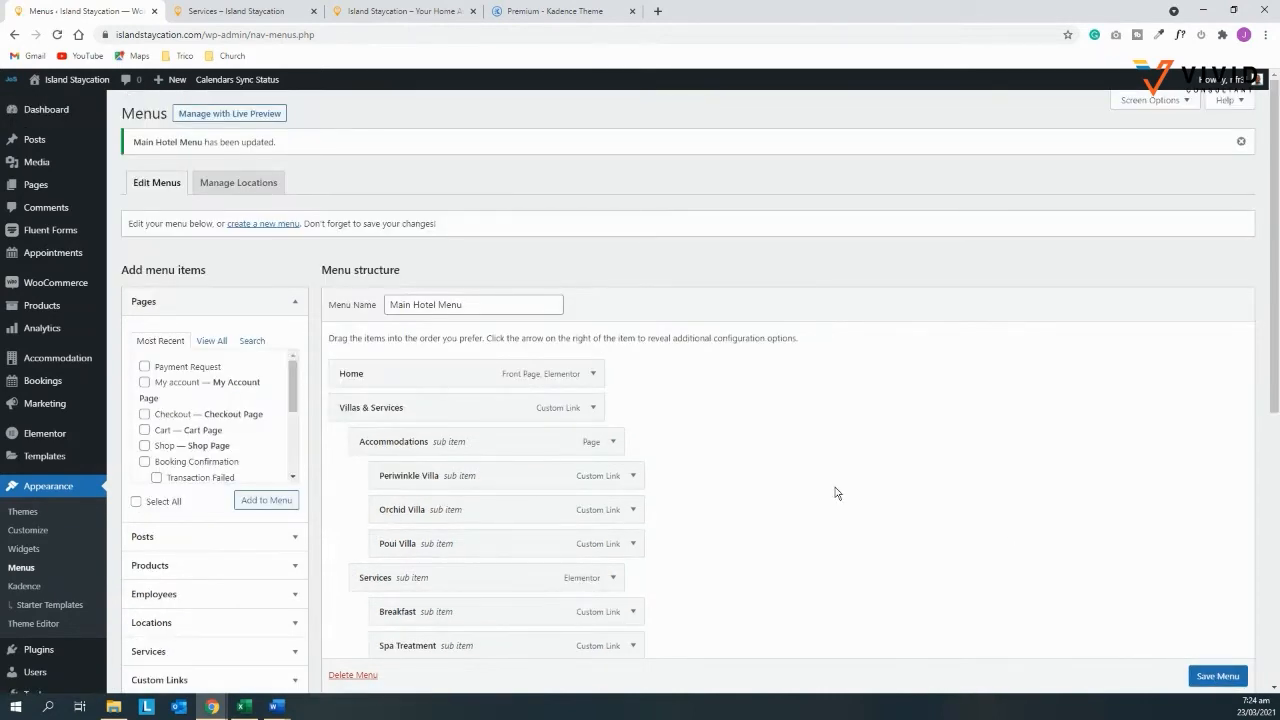
# Open the Villas & Services item's mega menu settings and enable the mega menu dropdown
pyautogui.click(594, 409)
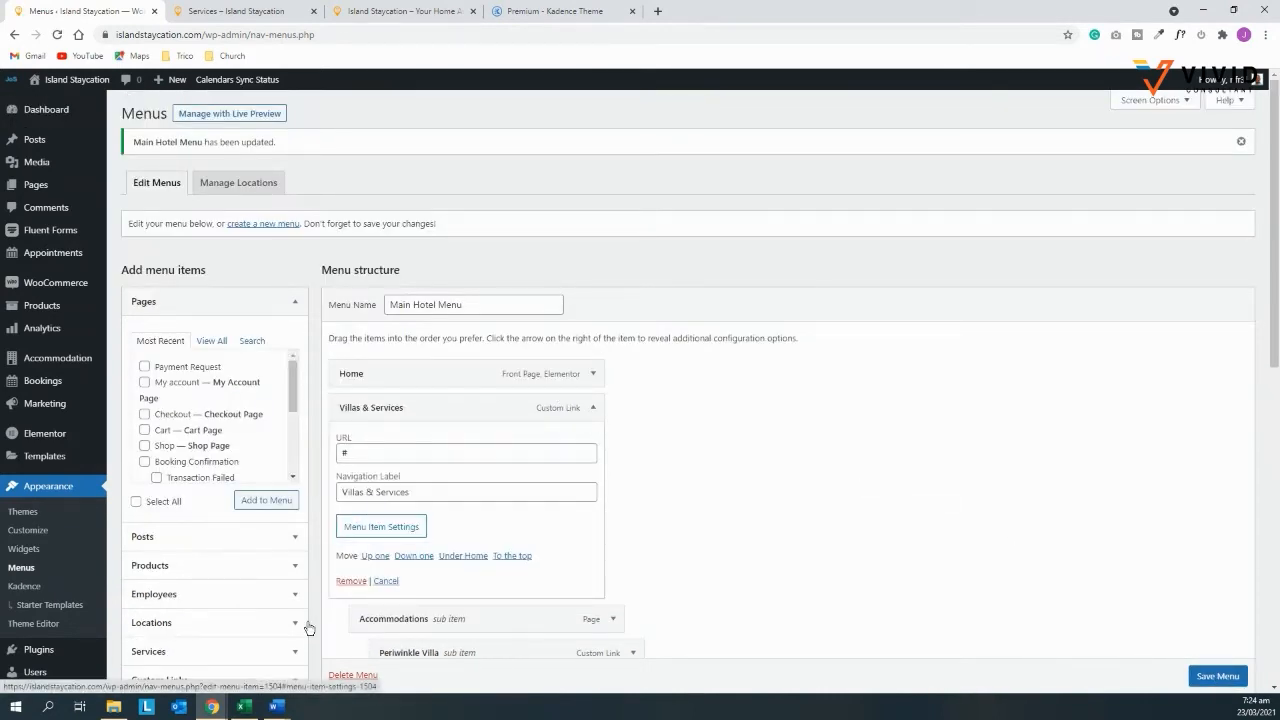
pyautogui.click(400, 530)
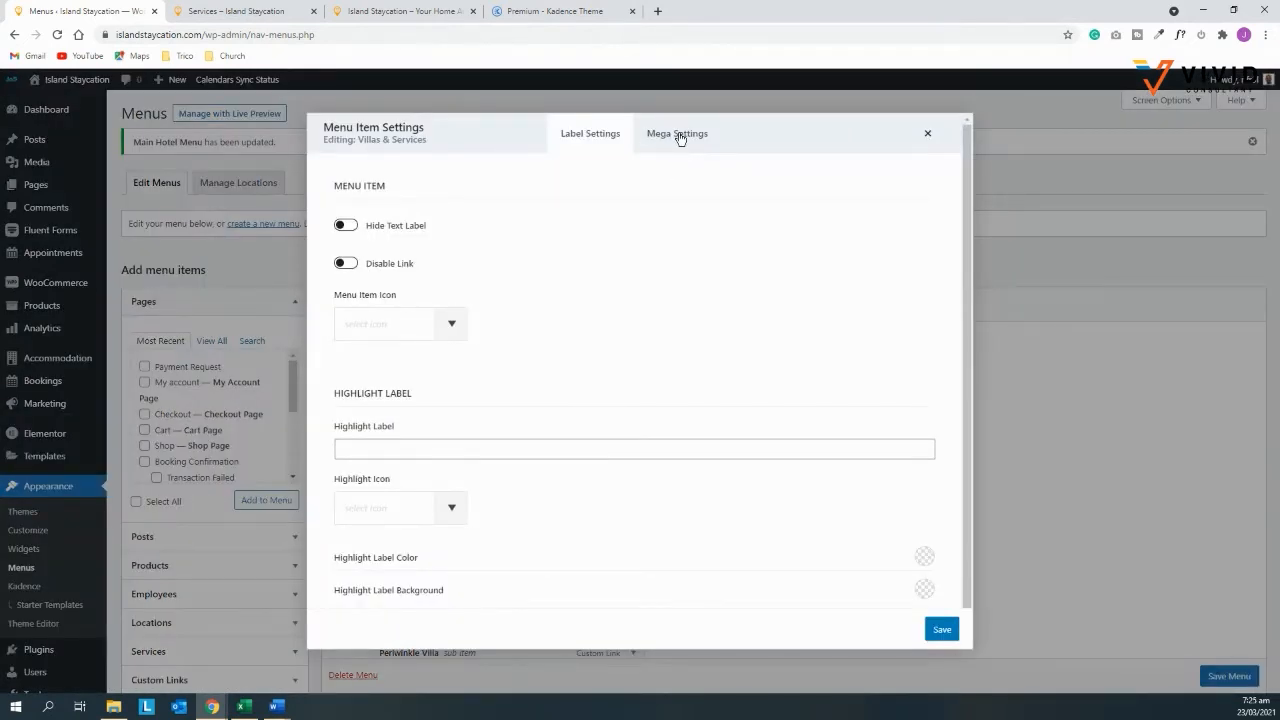
pyautogui.click(679, 135)
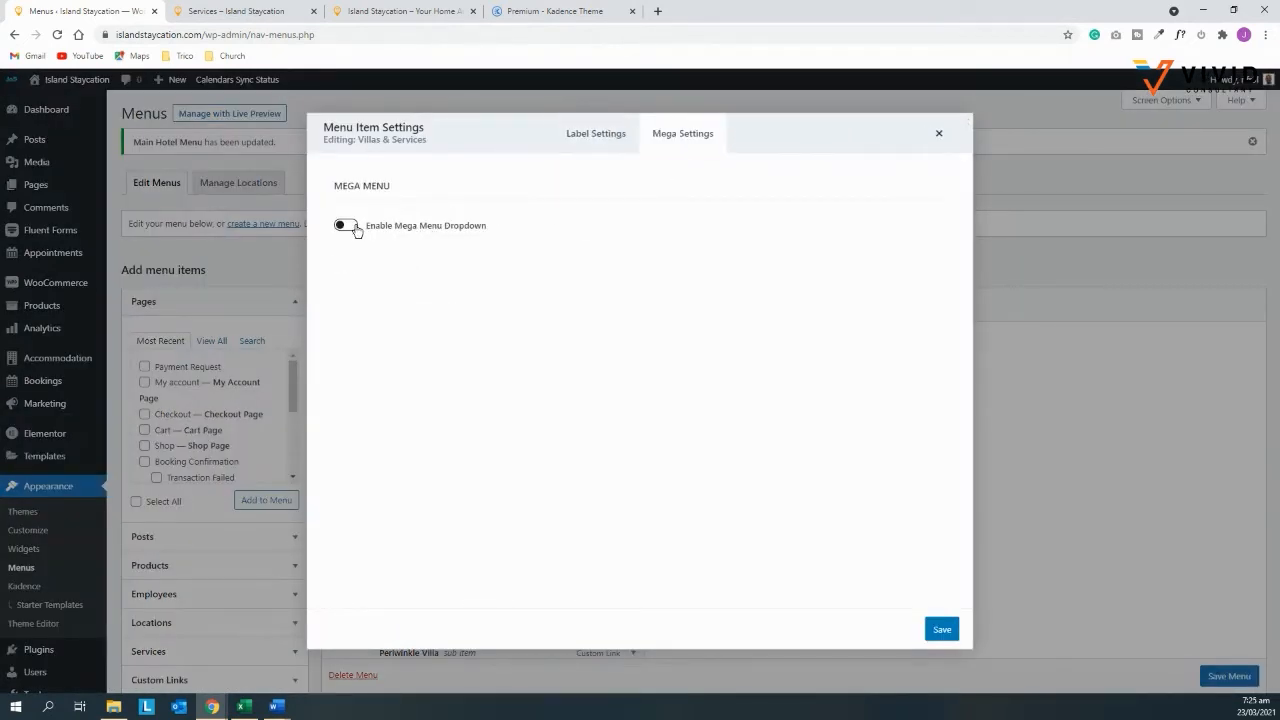
pyautogui.click(355, 228)
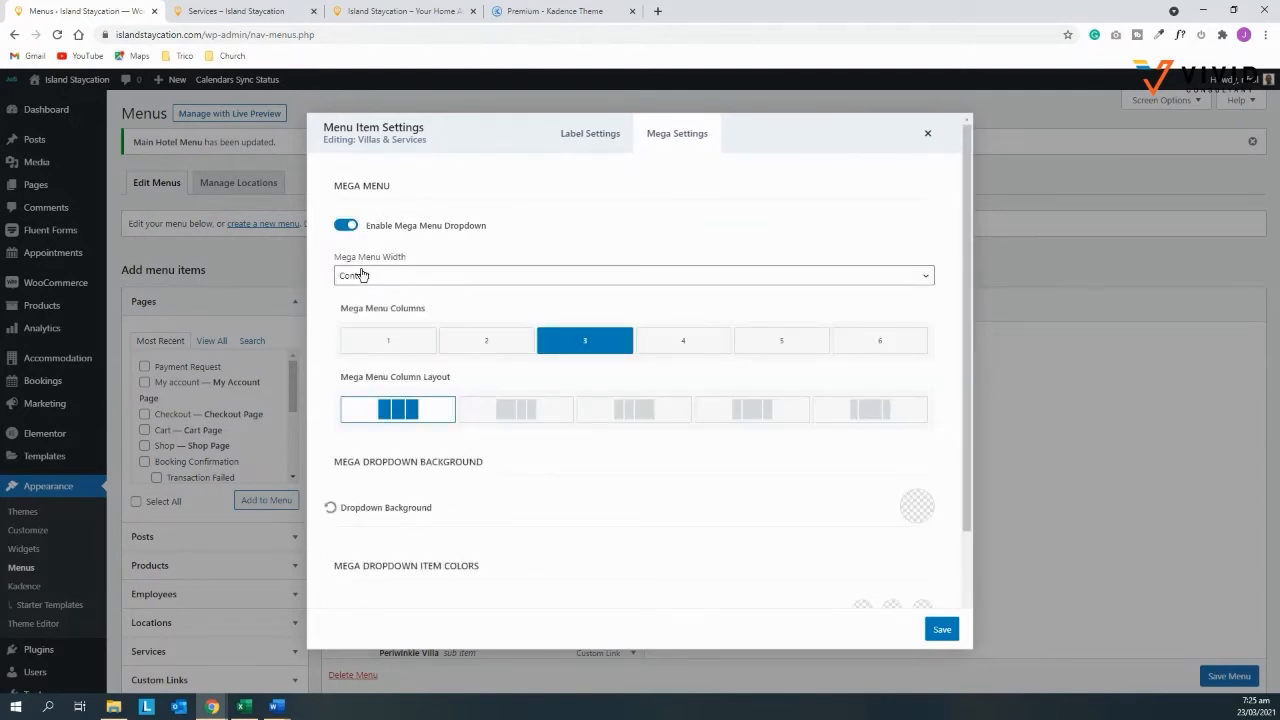
# Set the mega menu width to Content with three equal columns, save the settings and check the Villas & Services dropdown on the live homepage
pyautogui.click(384, 274)
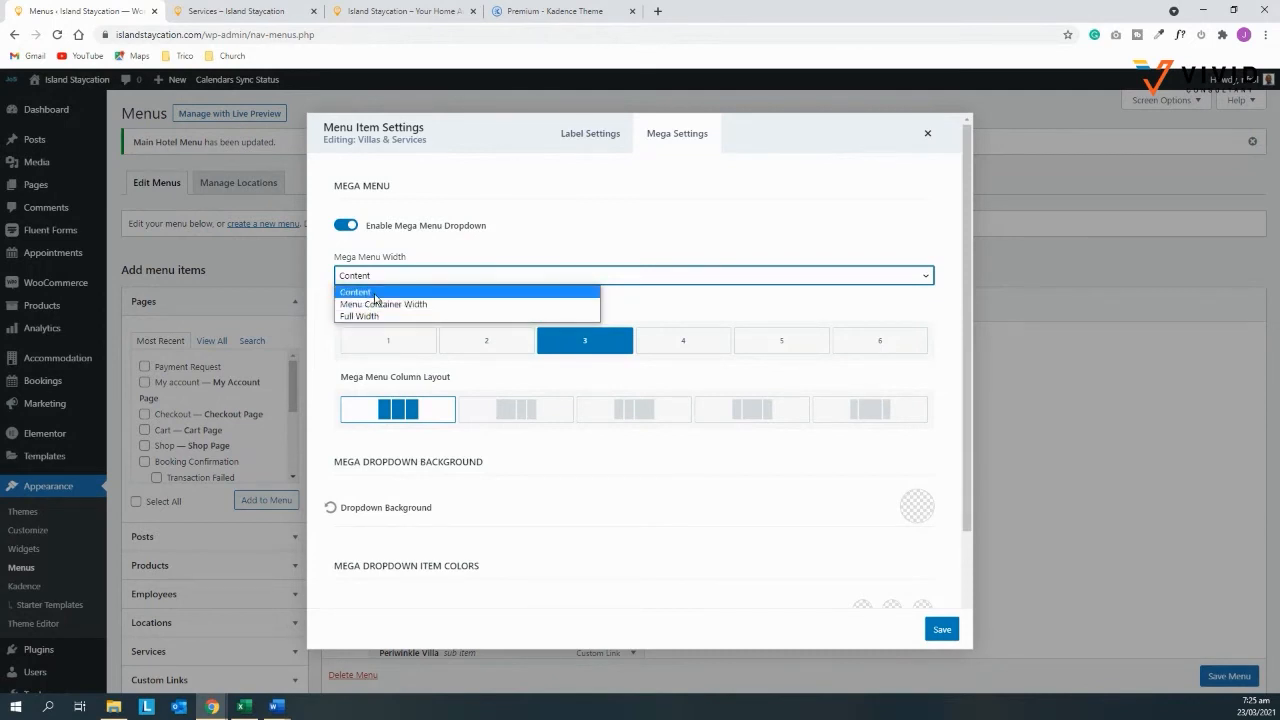
pyautogui.click(376, 293)
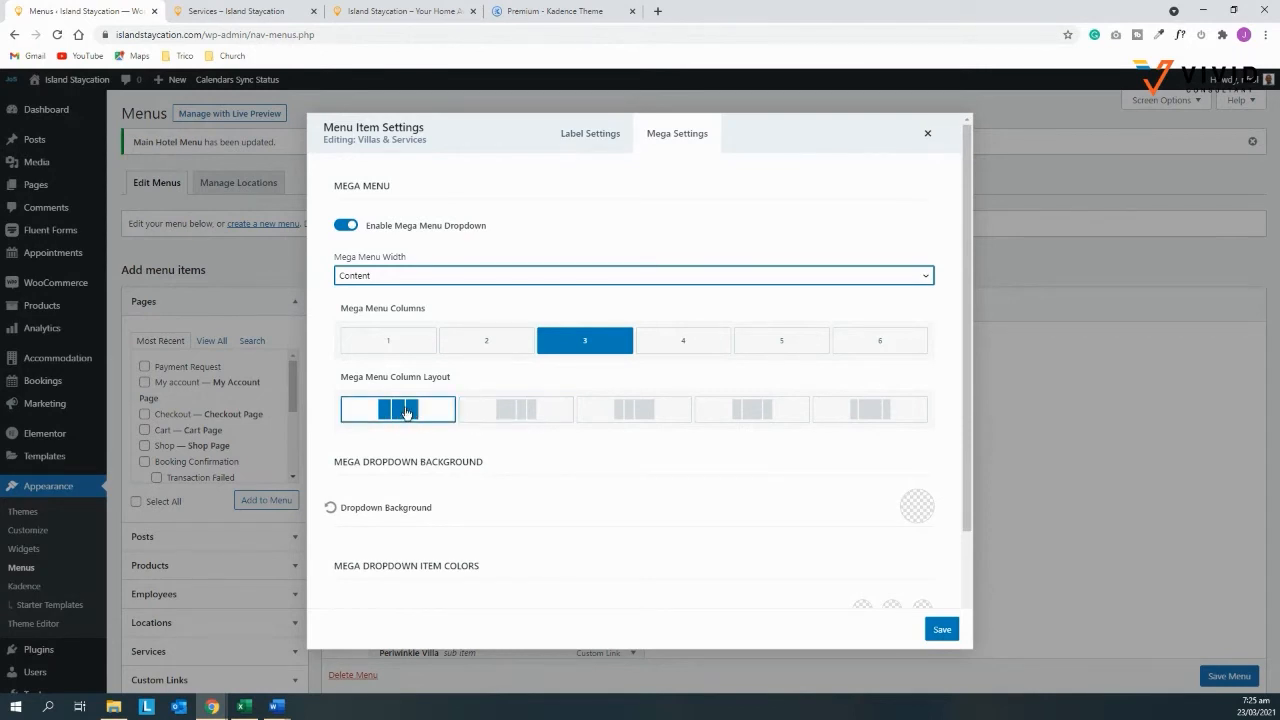
pyautogui.click(941, 629)
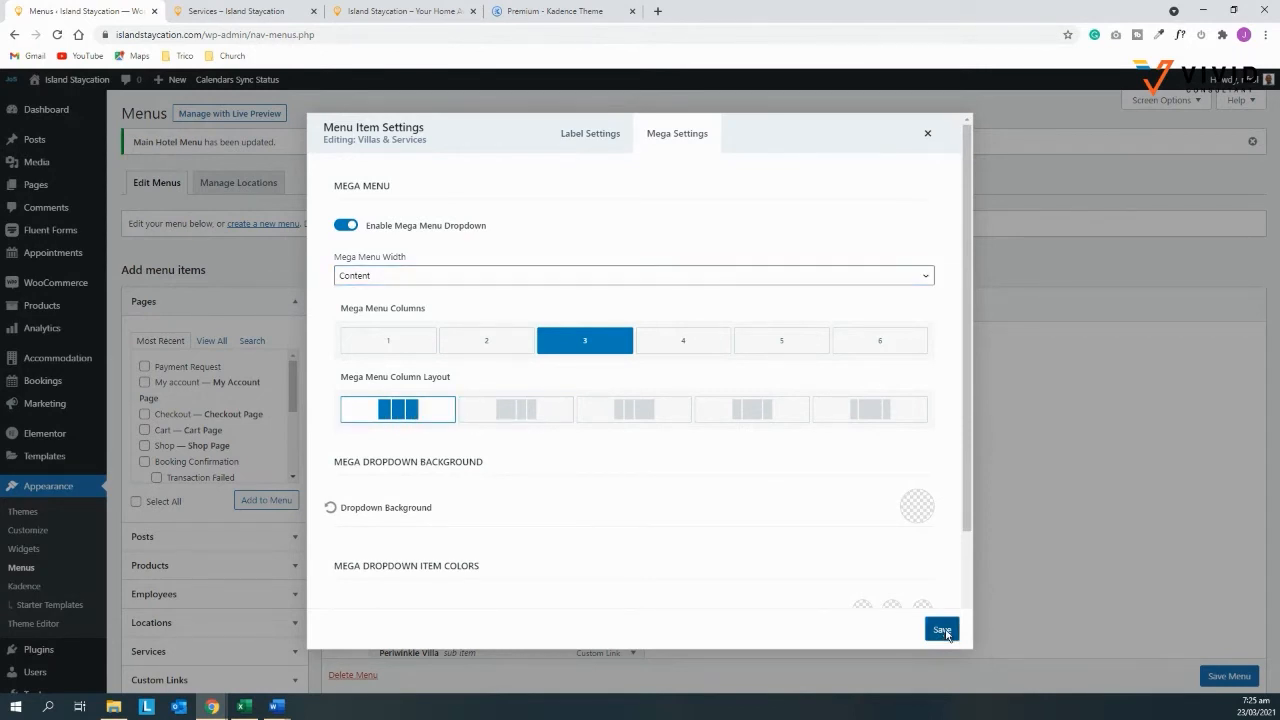
pyautogui.click(928, 137)
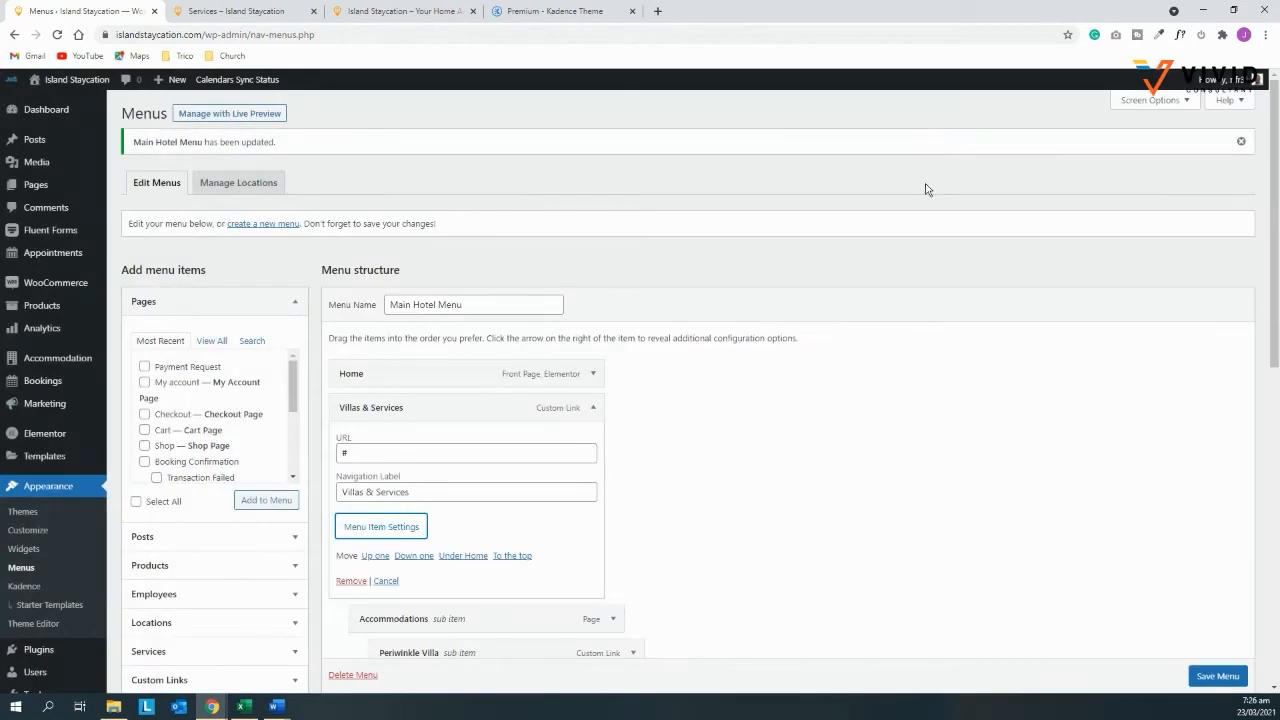
pyautogui.click(250, 11)
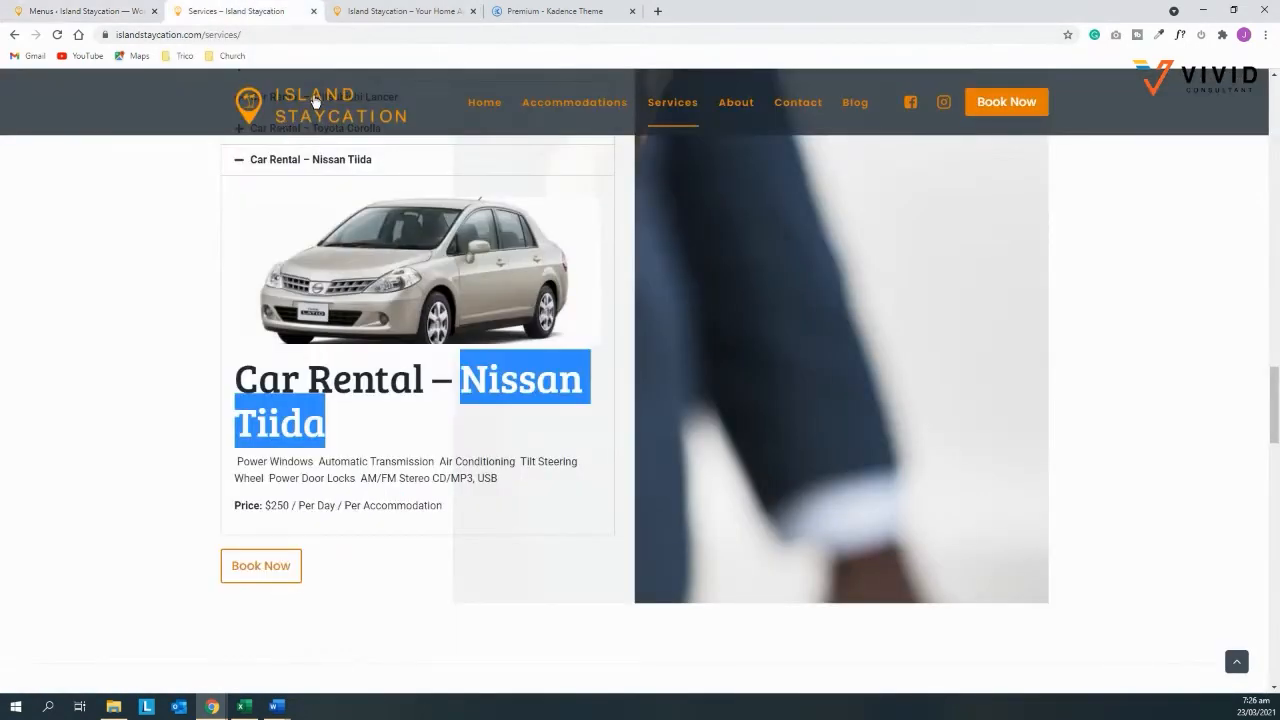
pyautogui.click(315, 102)
pyautogui.moveTo(684, 110)
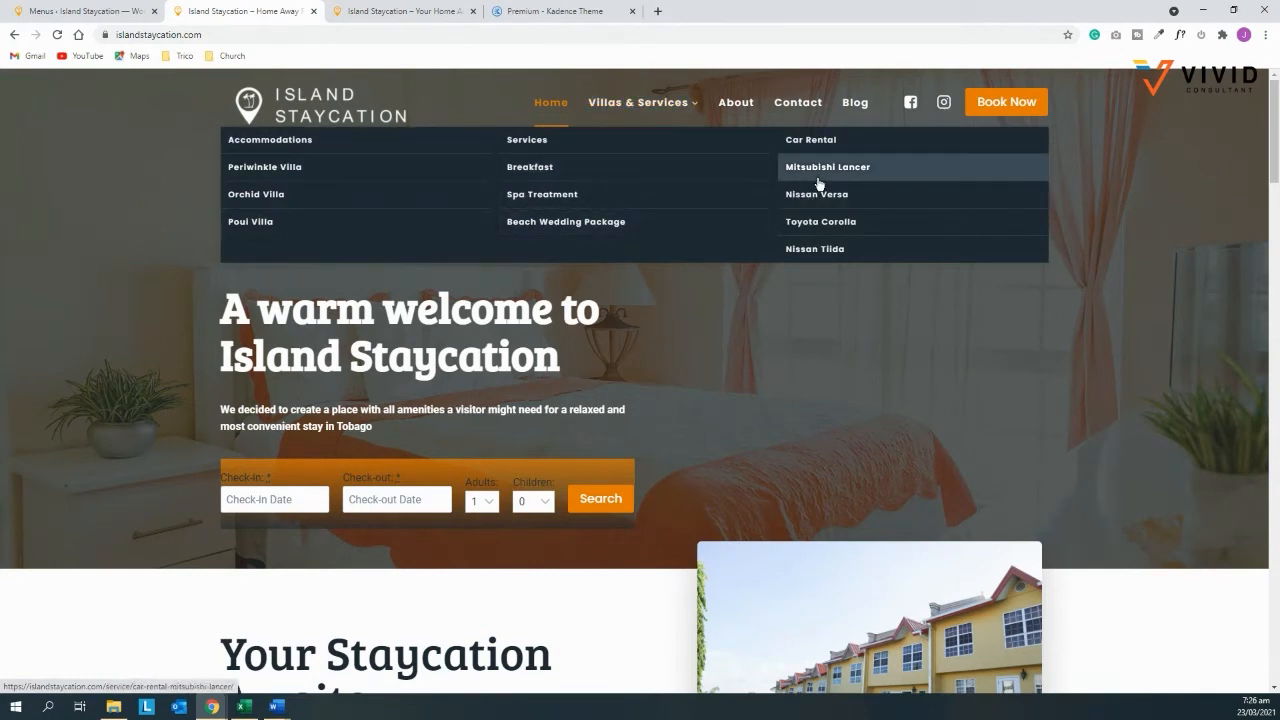
# Reopen the Villas & Services mega settings, set the width to Menu Container Width, save and reload the live homepage to check the dropdown
pyautogui.click(86, 12)
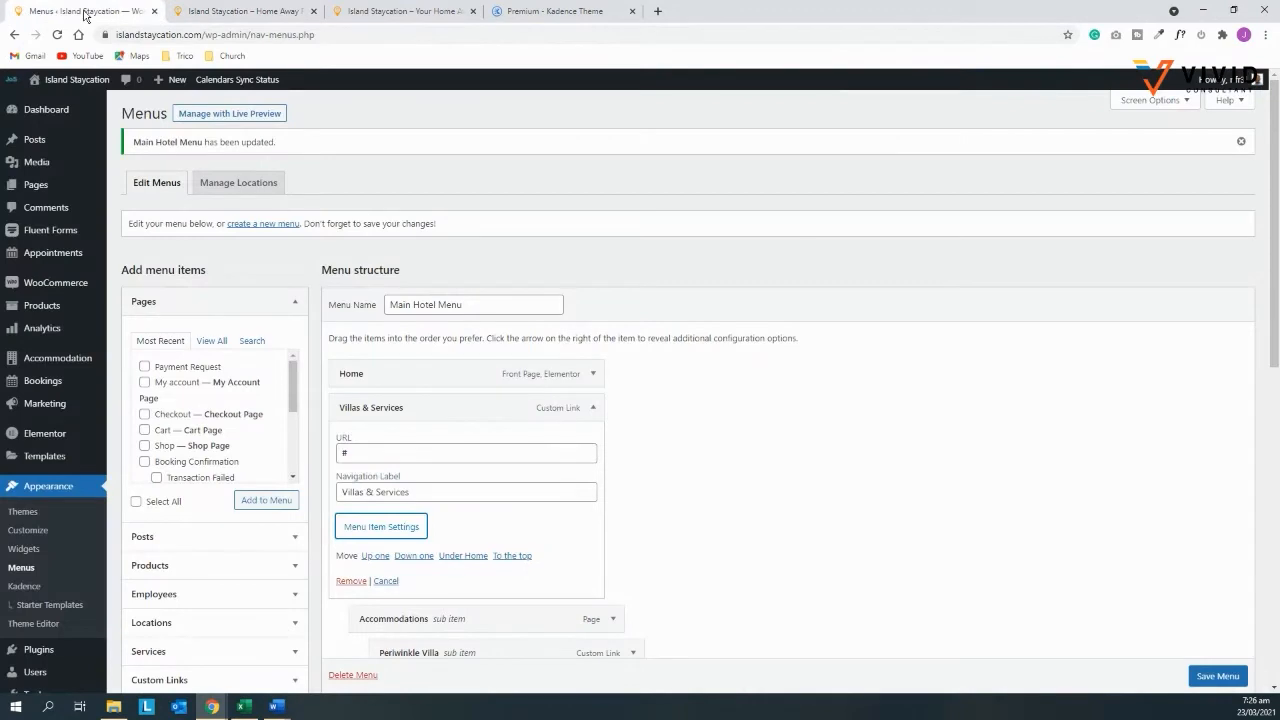
pyautogui.click(407, 524)
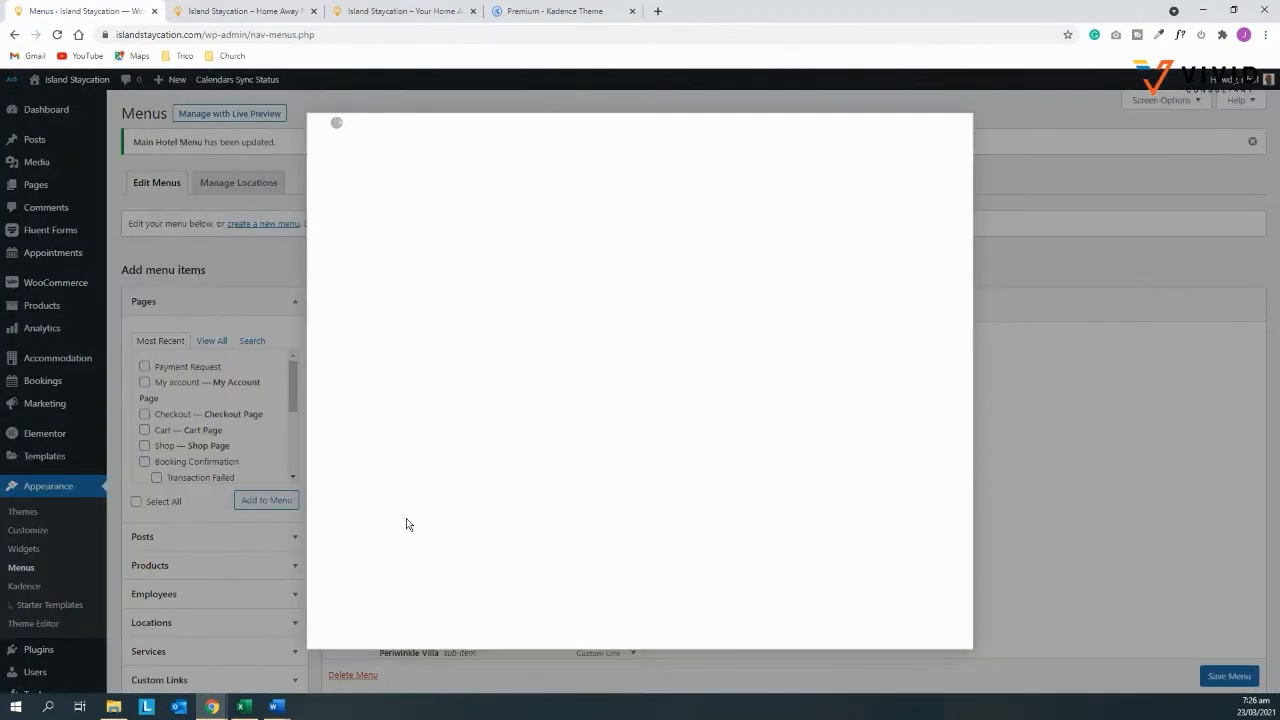
pyautogui.click(695, 136)
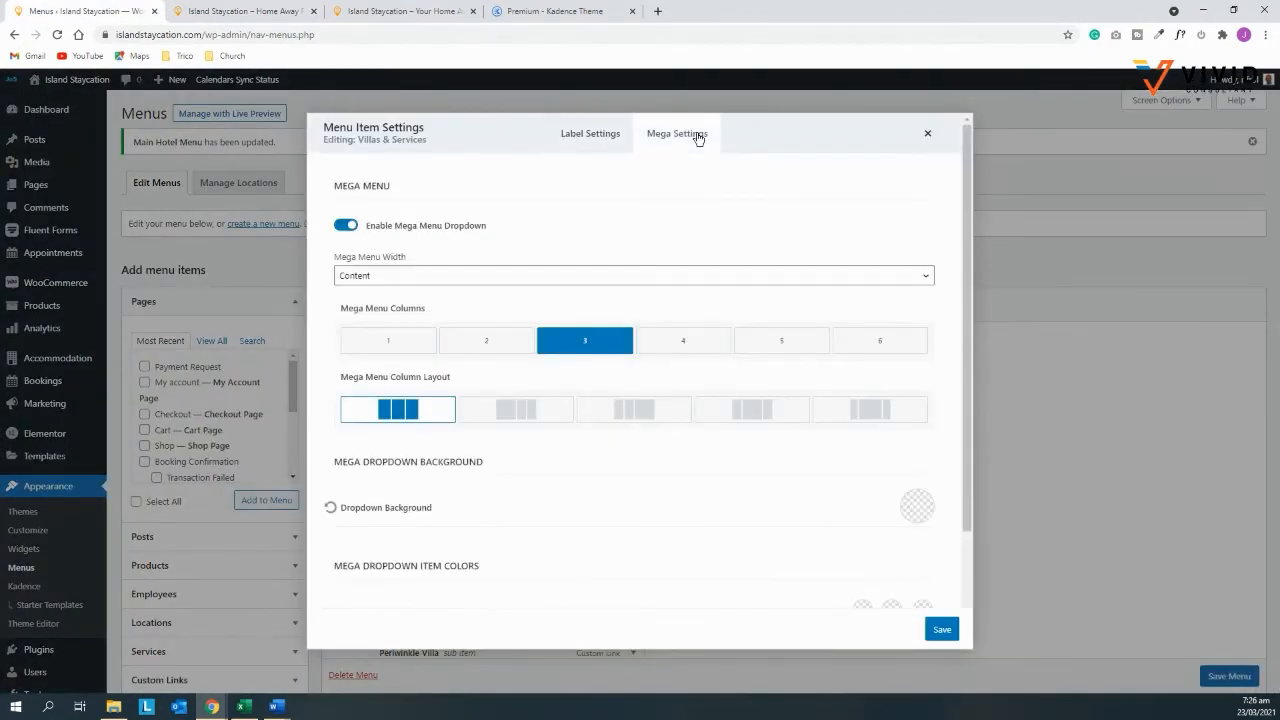
pyautogui.click(458, 275)
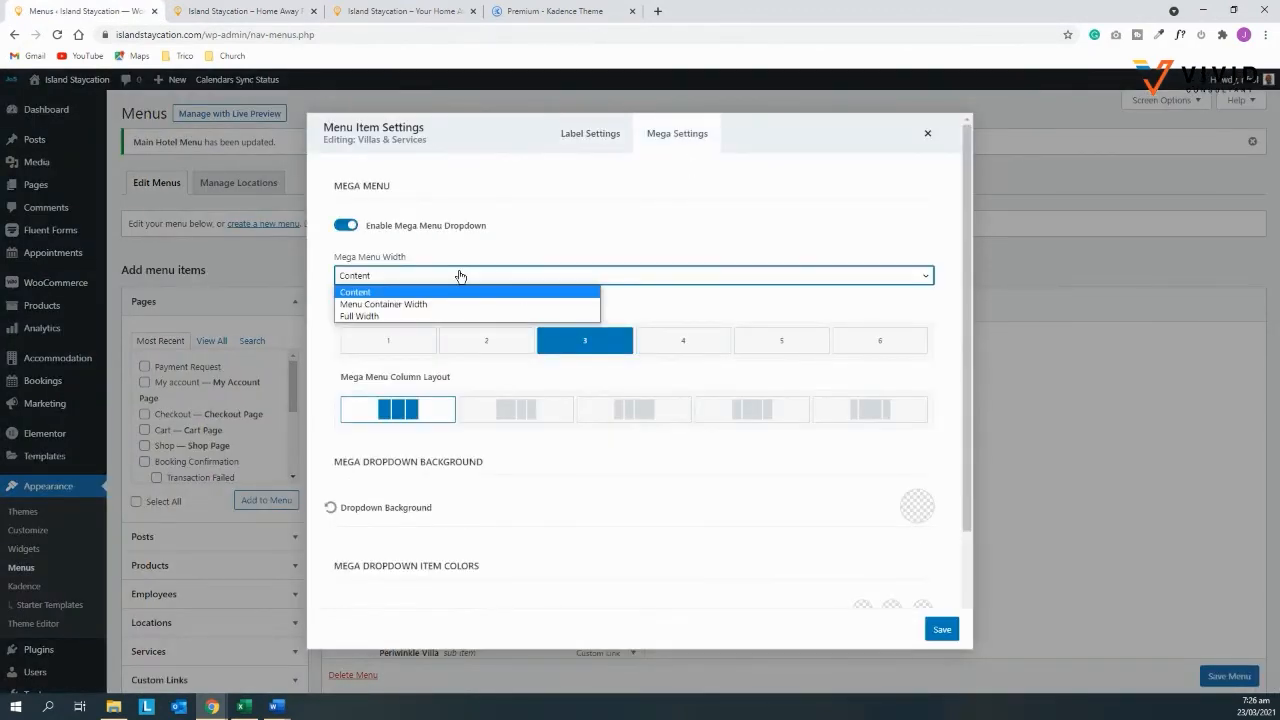
pyautogui.click(384, 304)
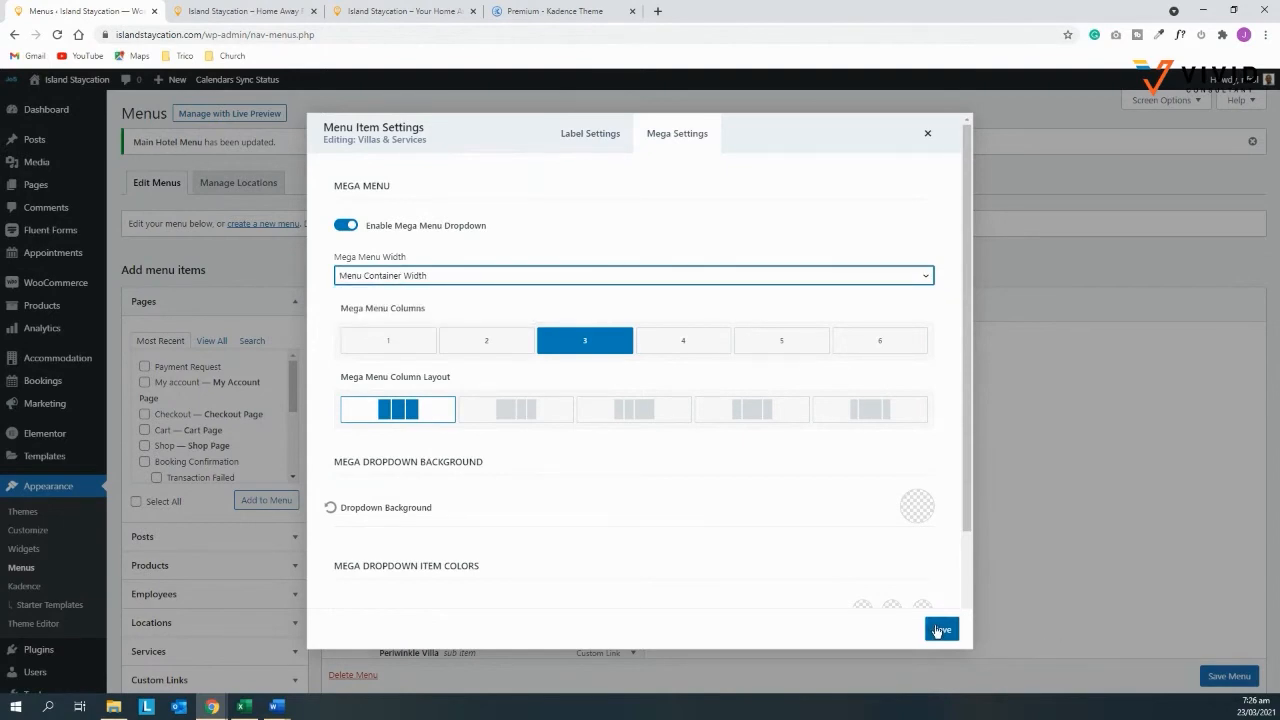
pyautogui.click(258, 12)
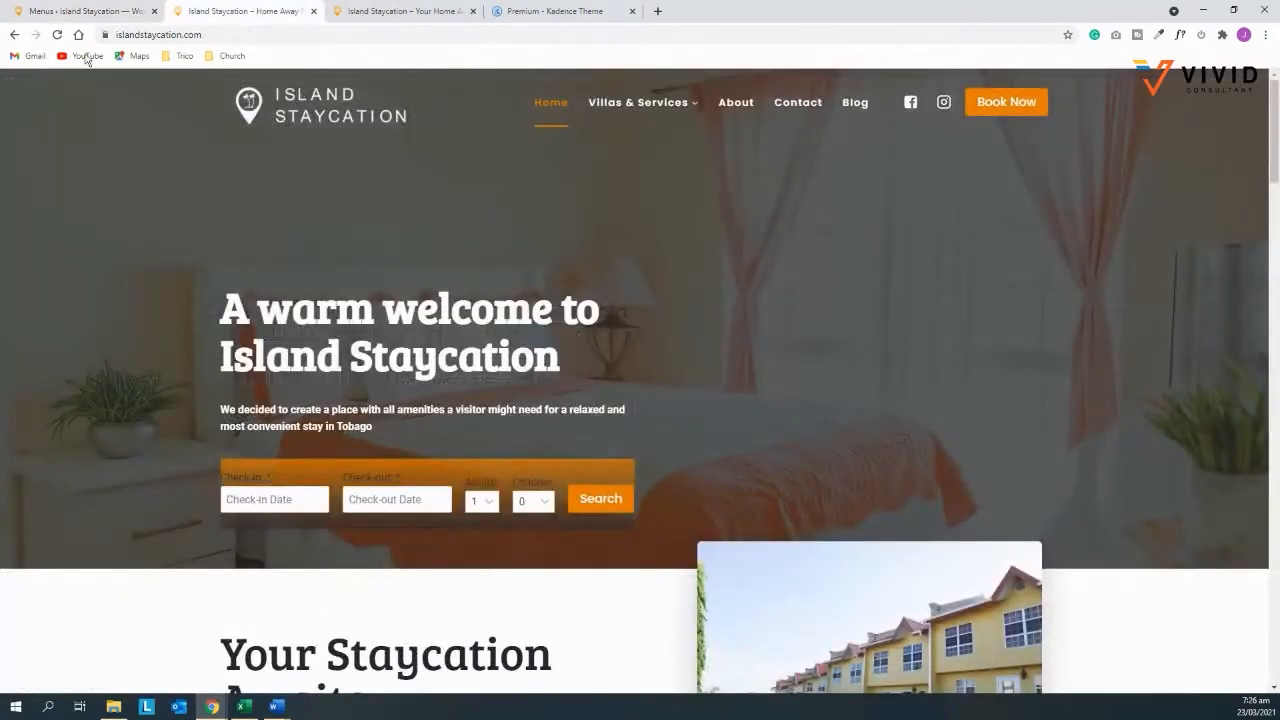
pyautogui.click(55, 35)
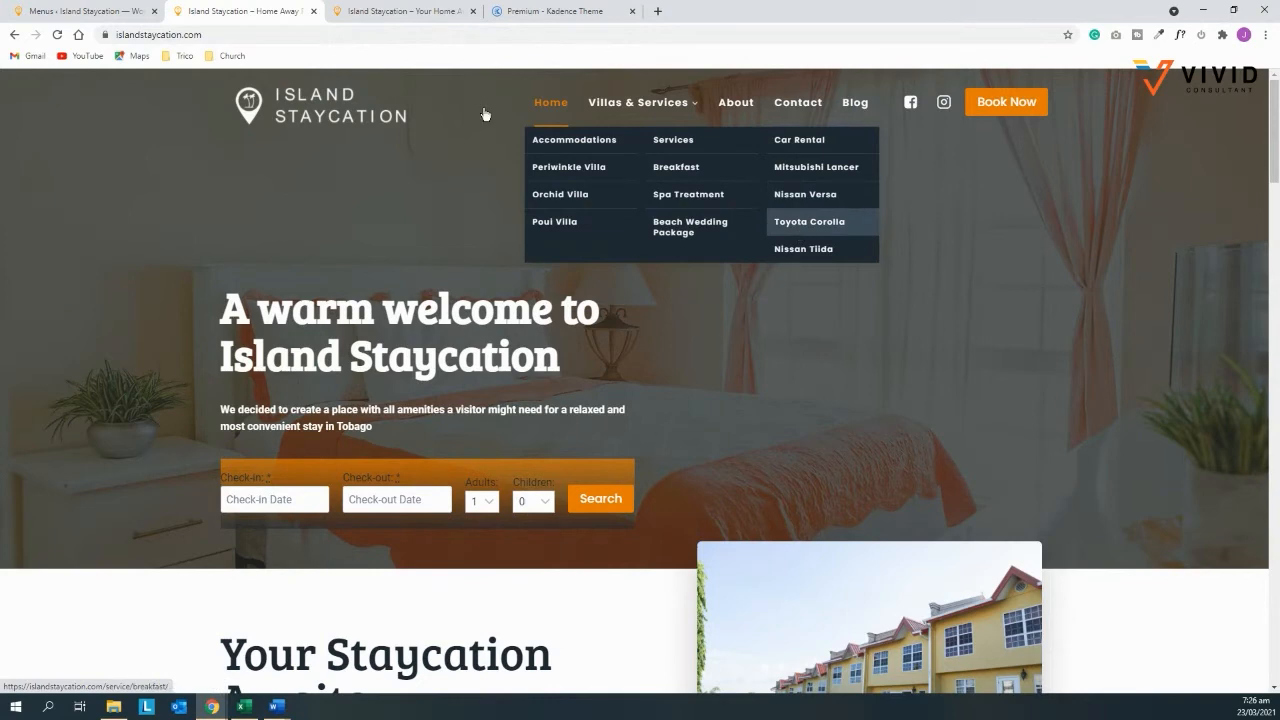
# Set the mega menu width to Full Width, save and check the Villas & Services dropdown on the live homepage
pyautogui.click(66, 14)
pyautogui.click(407, 276)
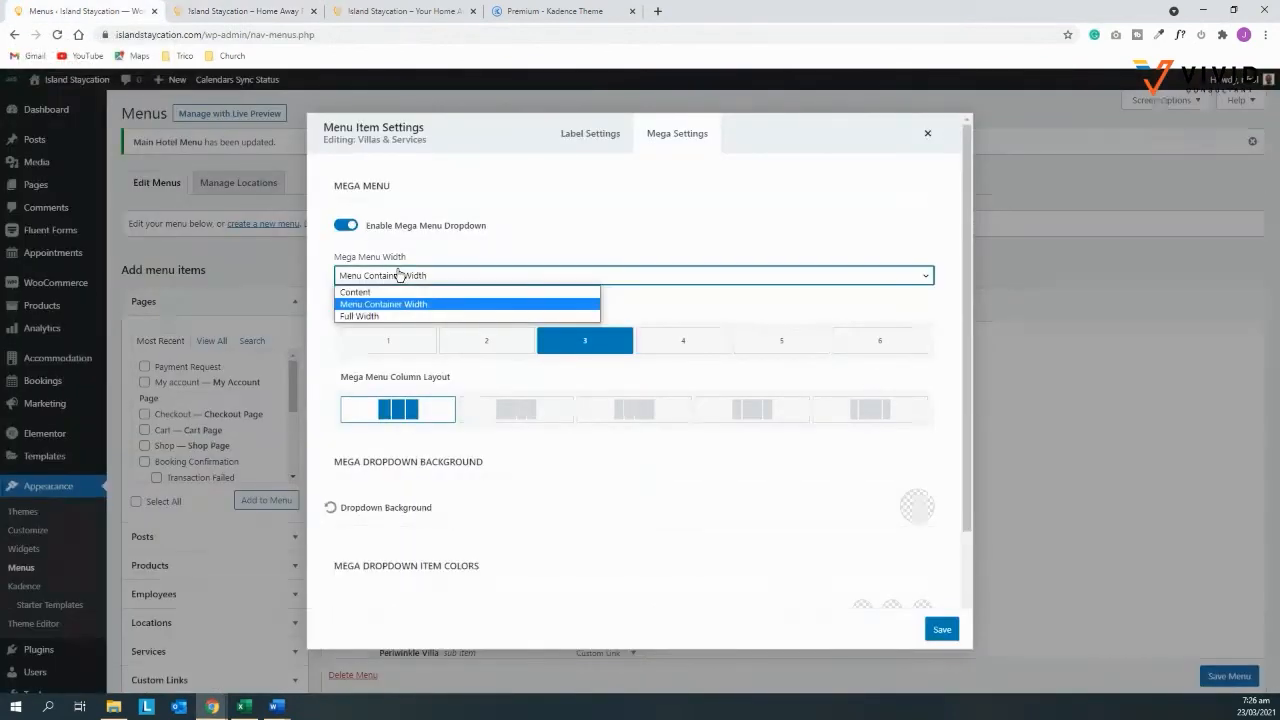
pyautogui.click(372, 316)
pyautogui.click(937, 629)
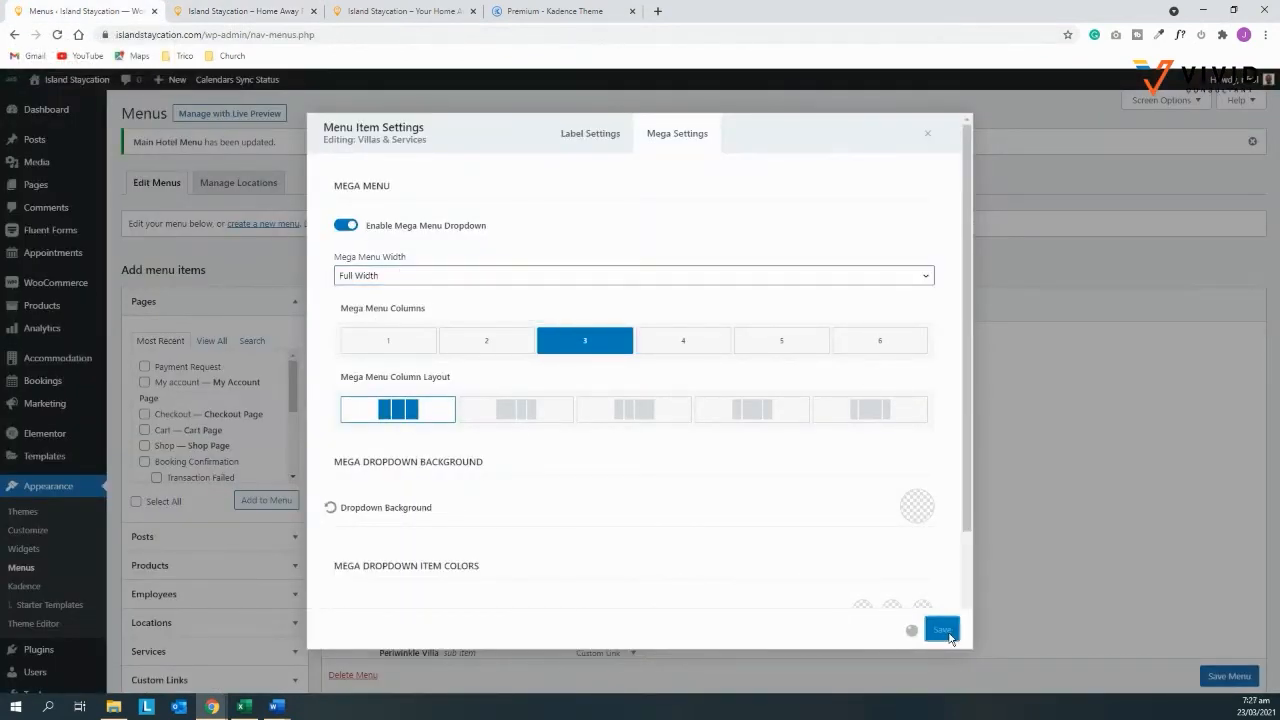
pyautogui.click(229, 14)
pyautogui.click(282, 110)
pyautogui.moveTo(670, 114)
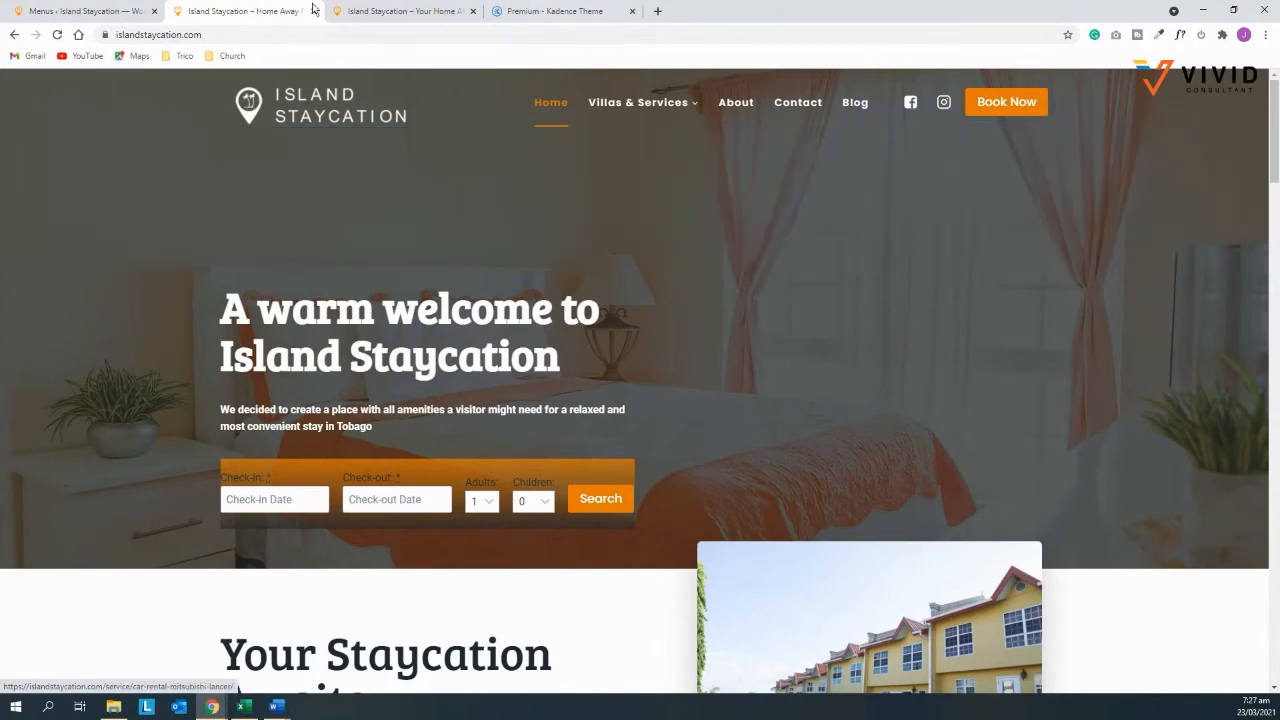
# Set the mega menu width back to Content, save and compare the live site's dropdown with the reference site's
pyautogui.click(80, 11)
pyautogui.click(368, 277)
pyautogui.click(356, 292)
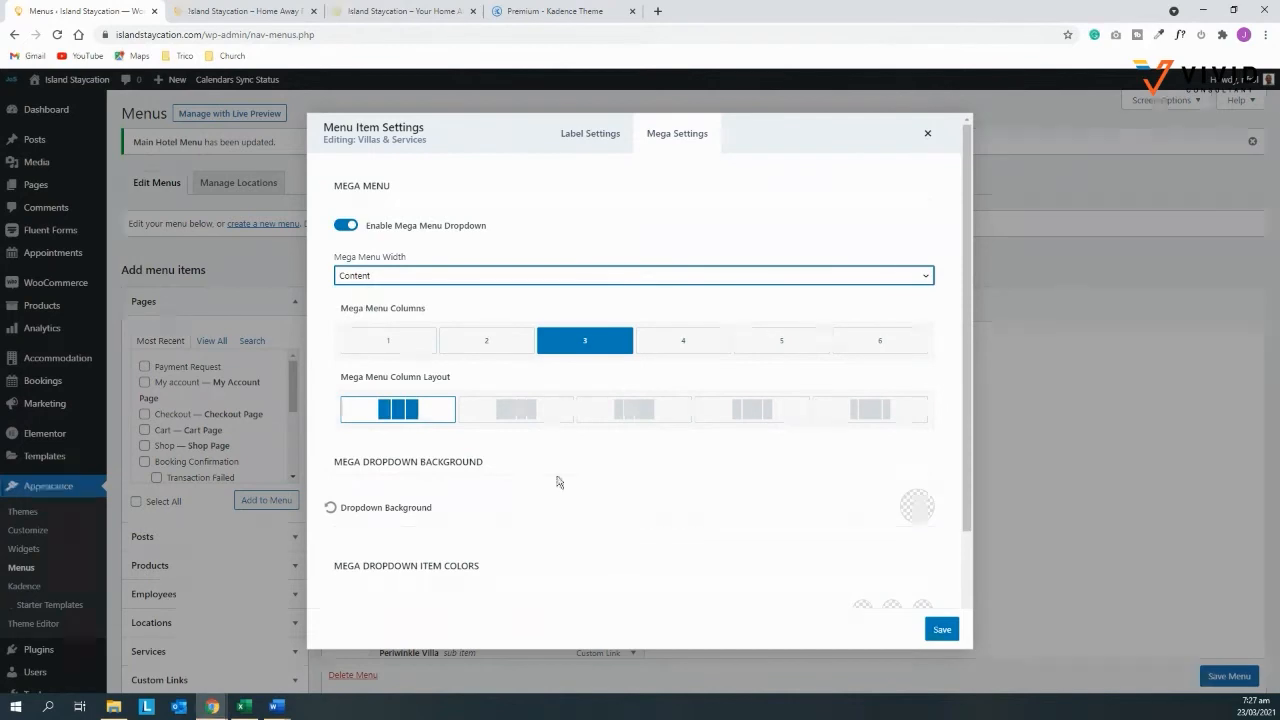
pyautogui.click(942, 629)
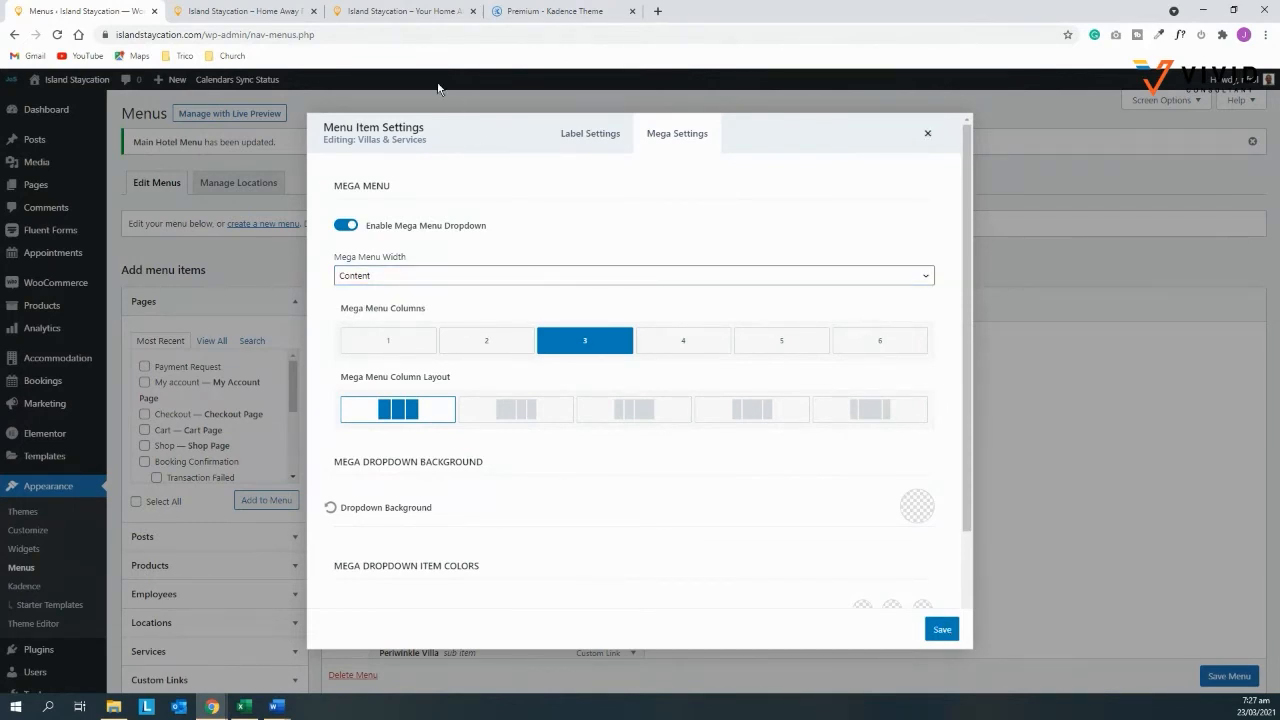
pyautogui.click(245, 11)
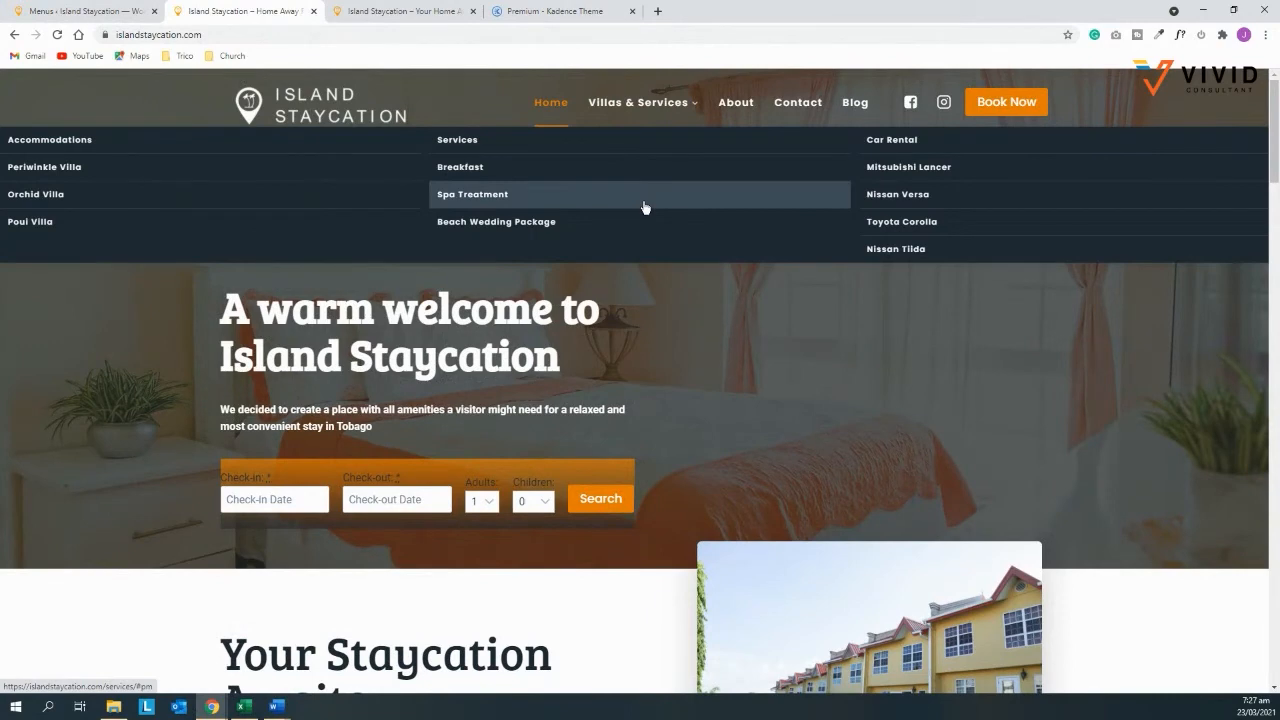
pyautogui.click(410, 11)
pyautogui.moveTo(602, 102)
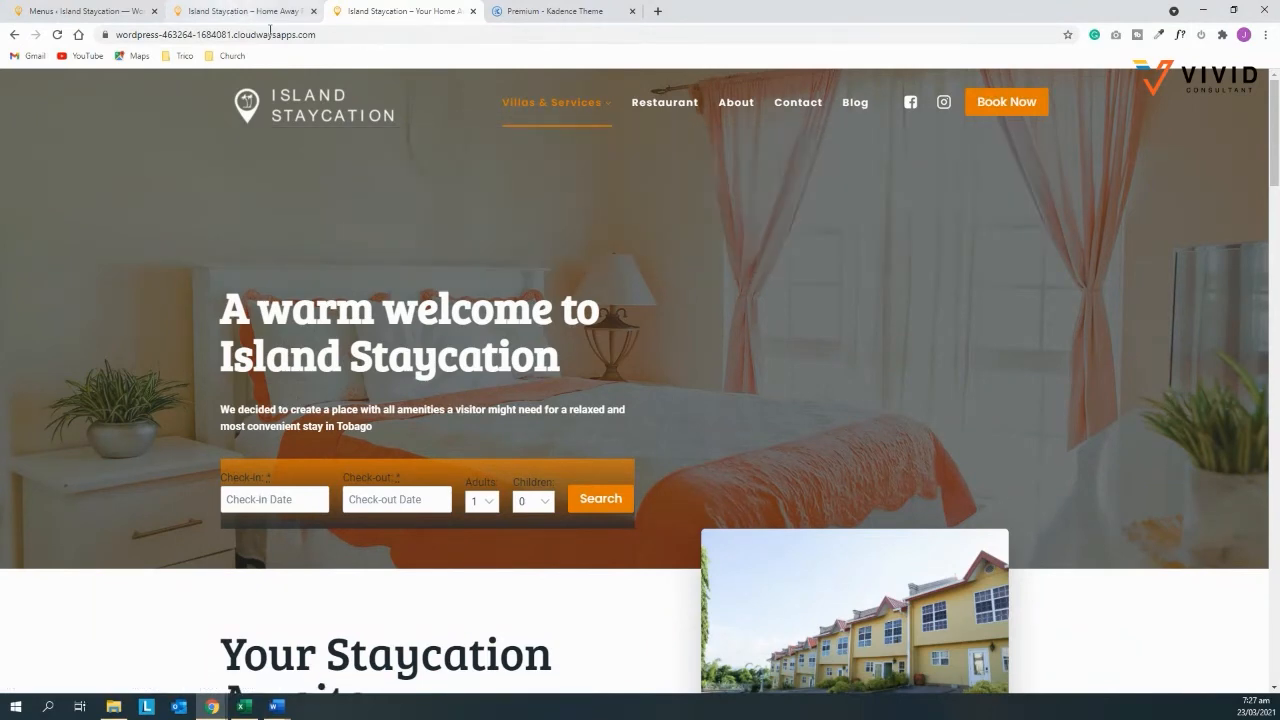
# Set the mega dropdown background to semi-transparent black (000000), save and check the dropdown on the live homepage
pyautogui.click(112, 11)
pyautogui.scroll(-2, 848, 413)
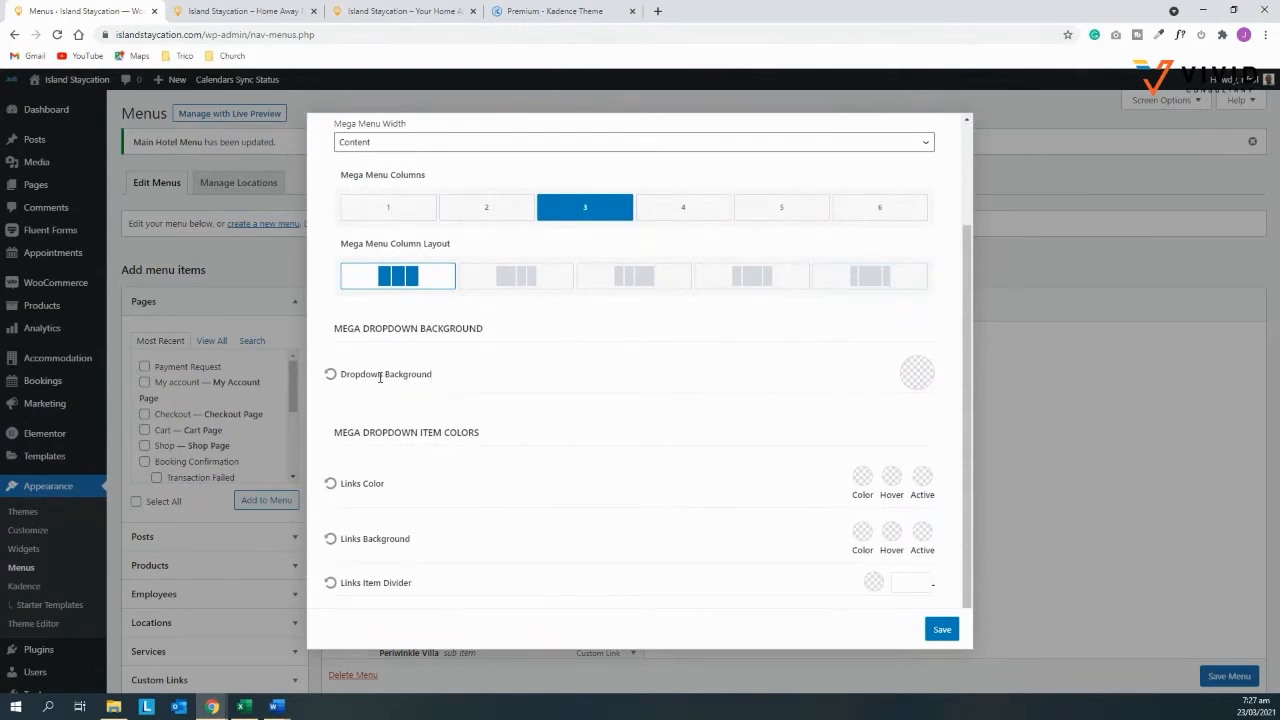
pyautogui.click(911, 377)
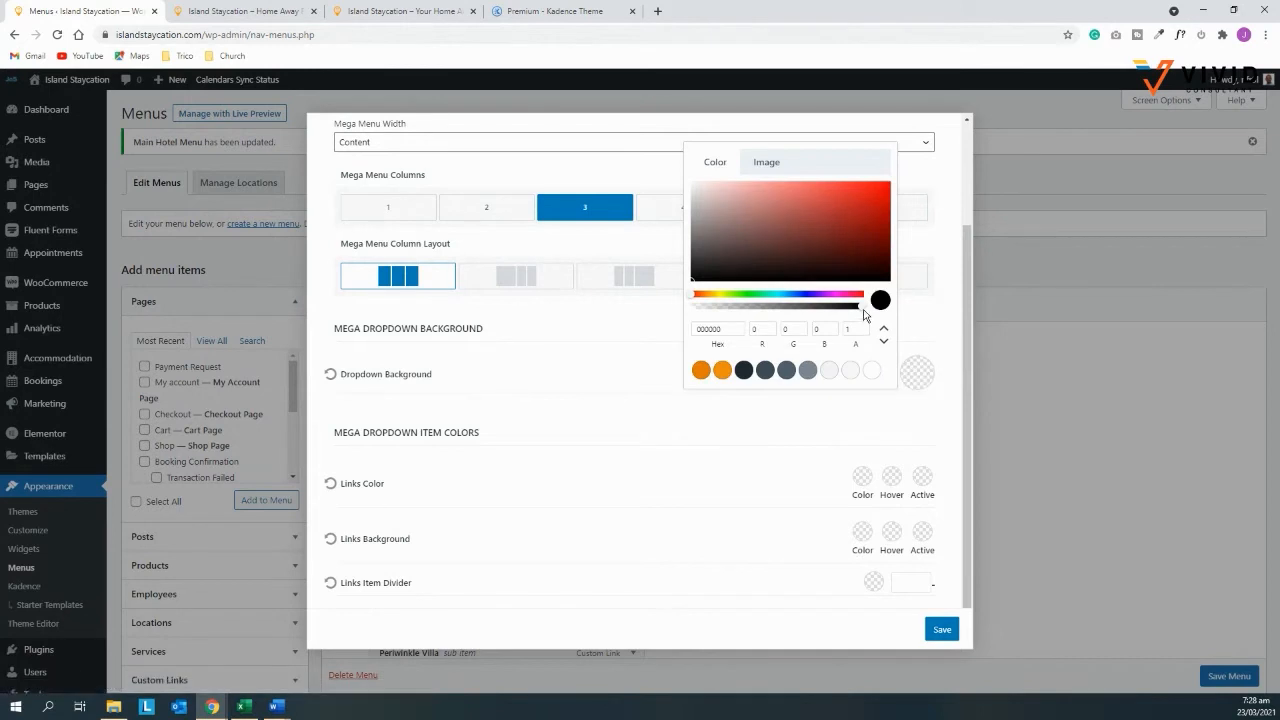
pyautogui.click(859, 305)
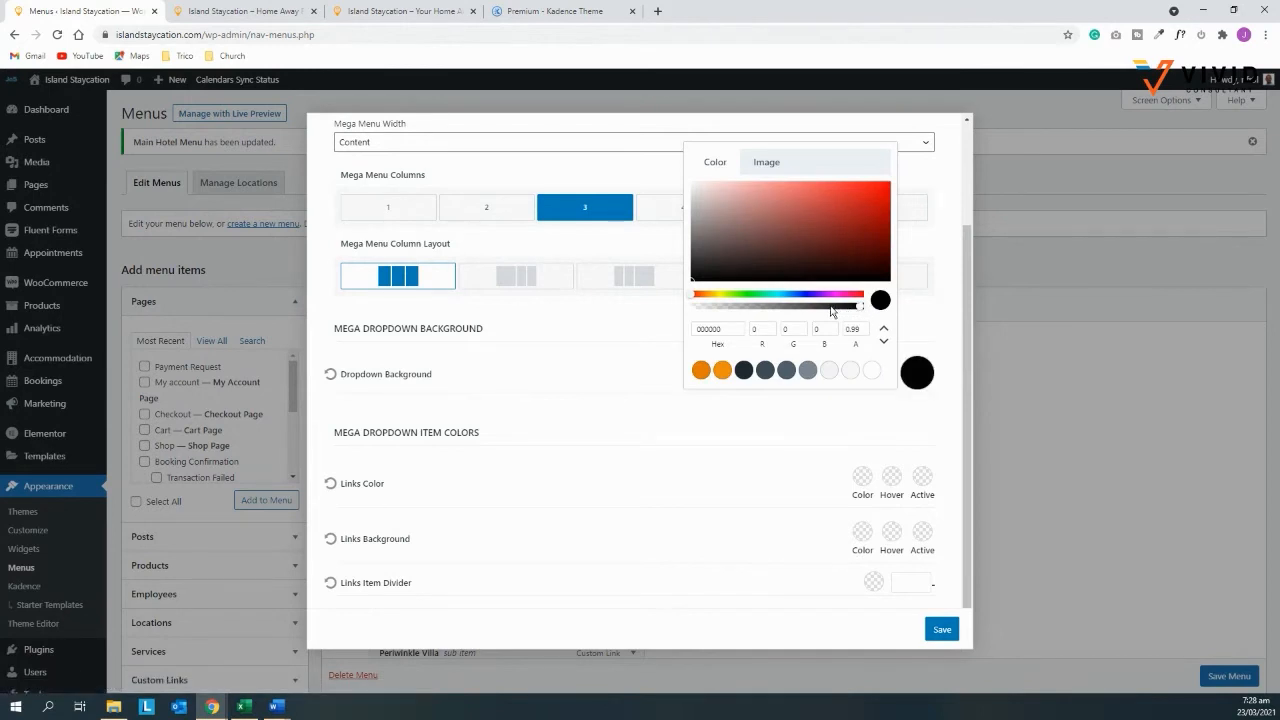
pyautogui.click(818, 308)
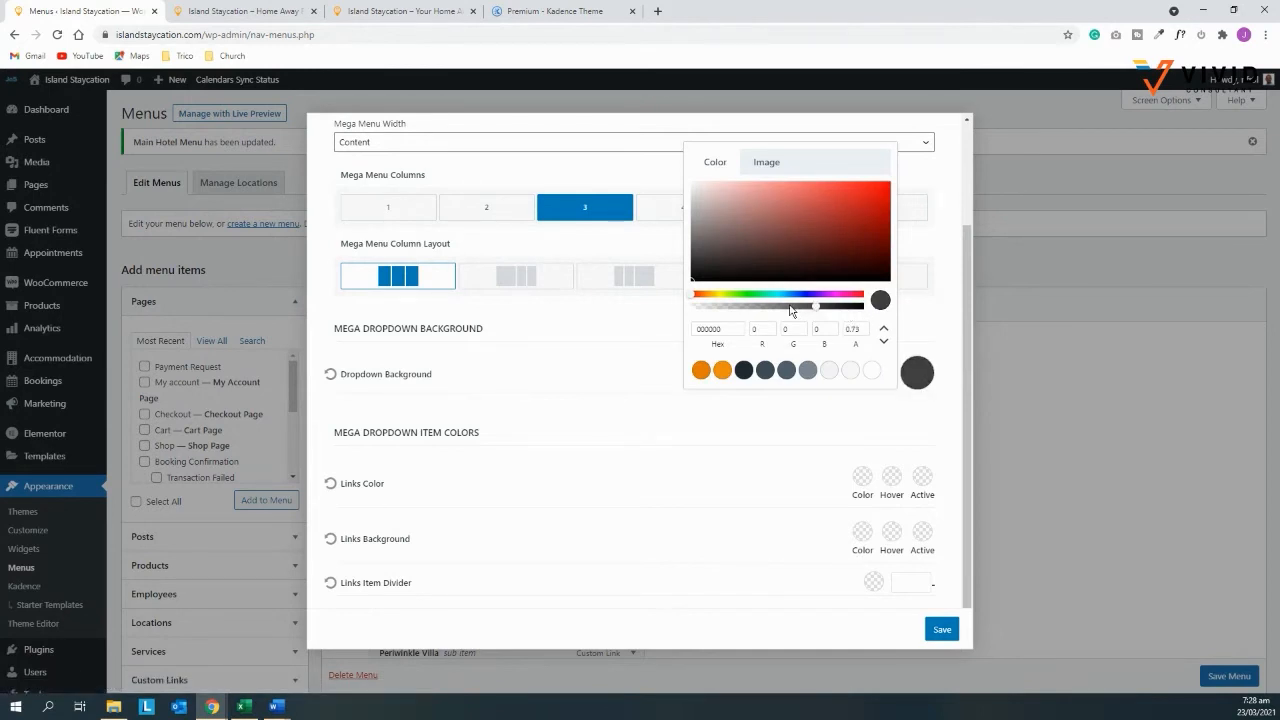
pyautogui.click(784, 311)
pyautogui.click(857, 431)
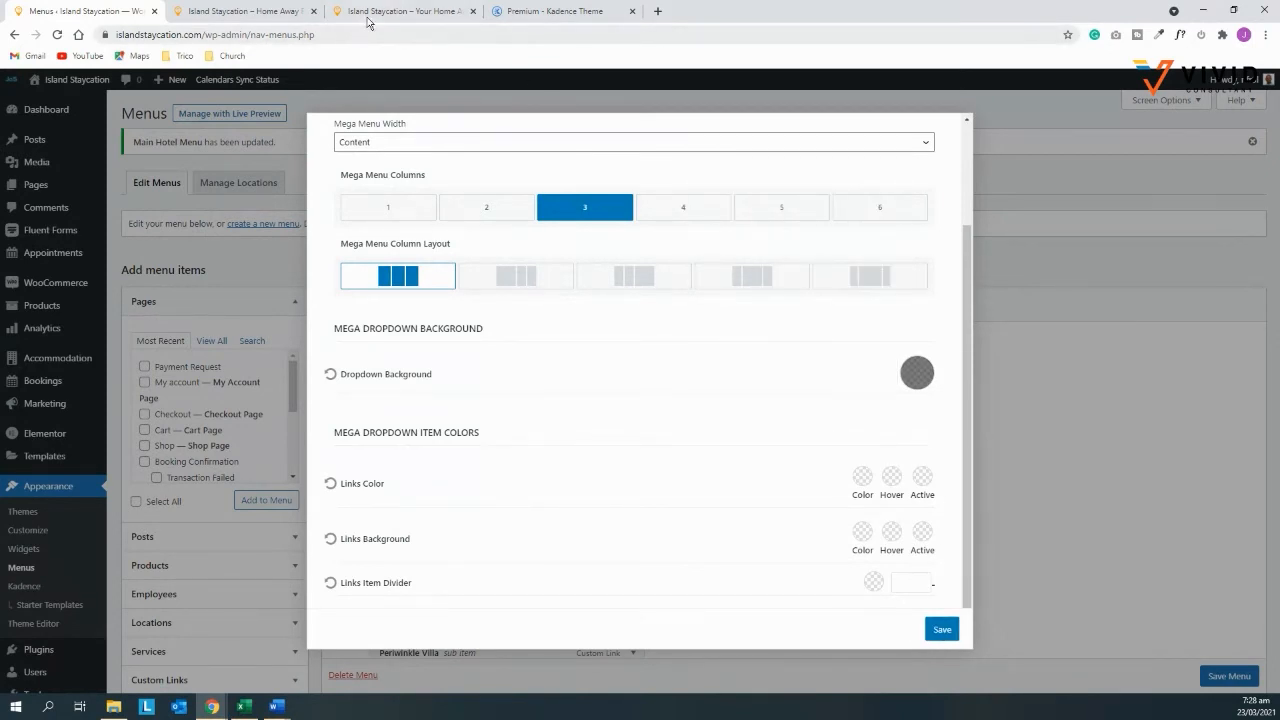
pyautogui.click(242, 11)
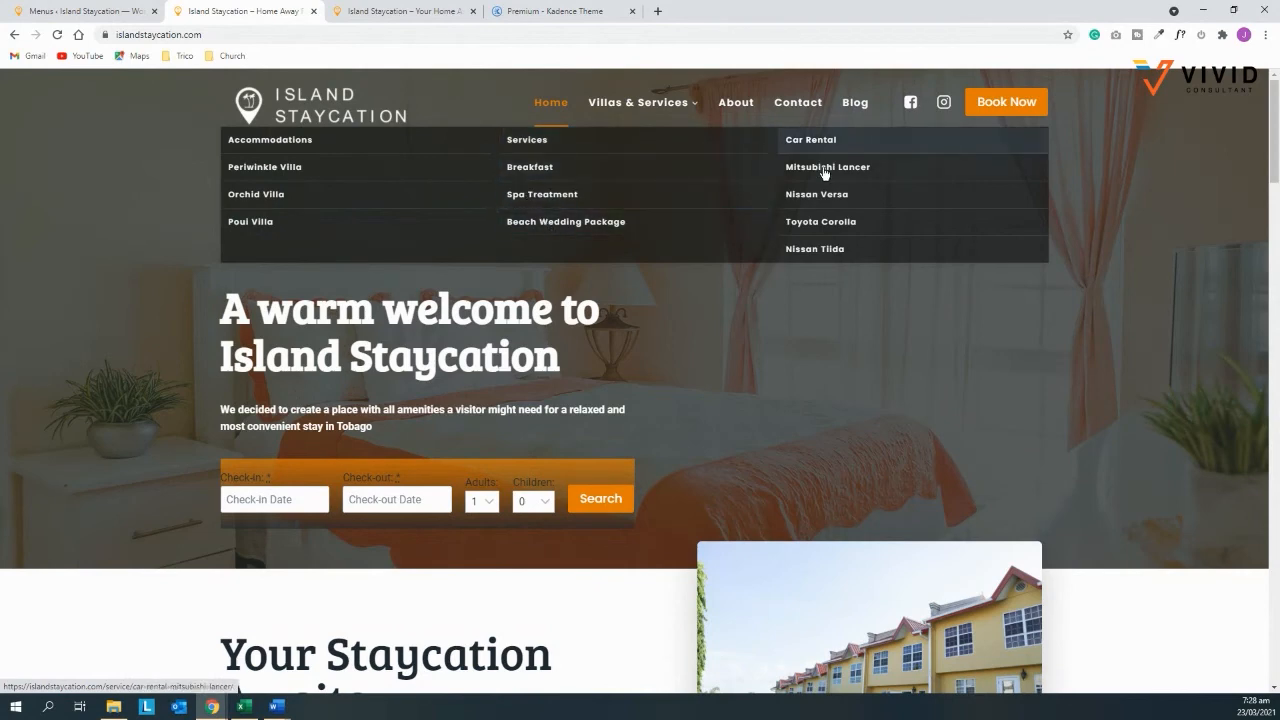
# Set the dropdown links' hover color to the orange palette color ED8F0C, save and check it on the live homepage
pyautogui.click(80, 11)
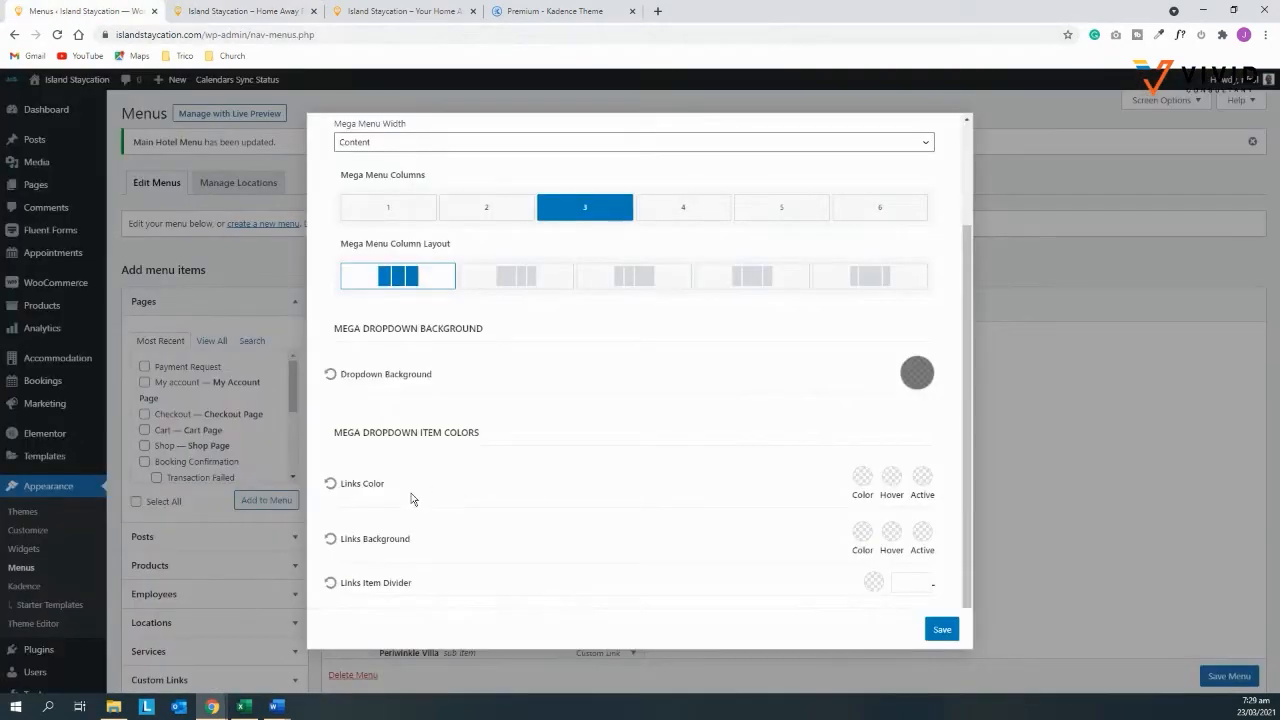
pyautogui.click(893, 483)
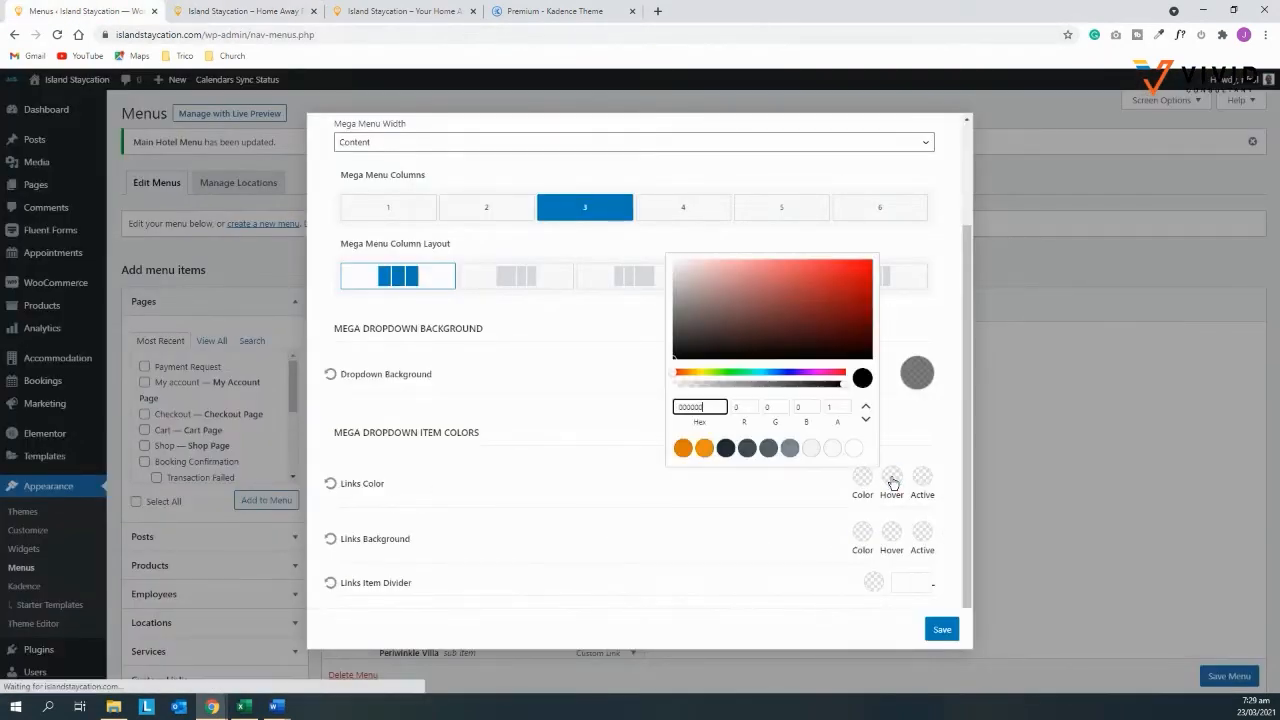
pyautogui.click(705, 449)
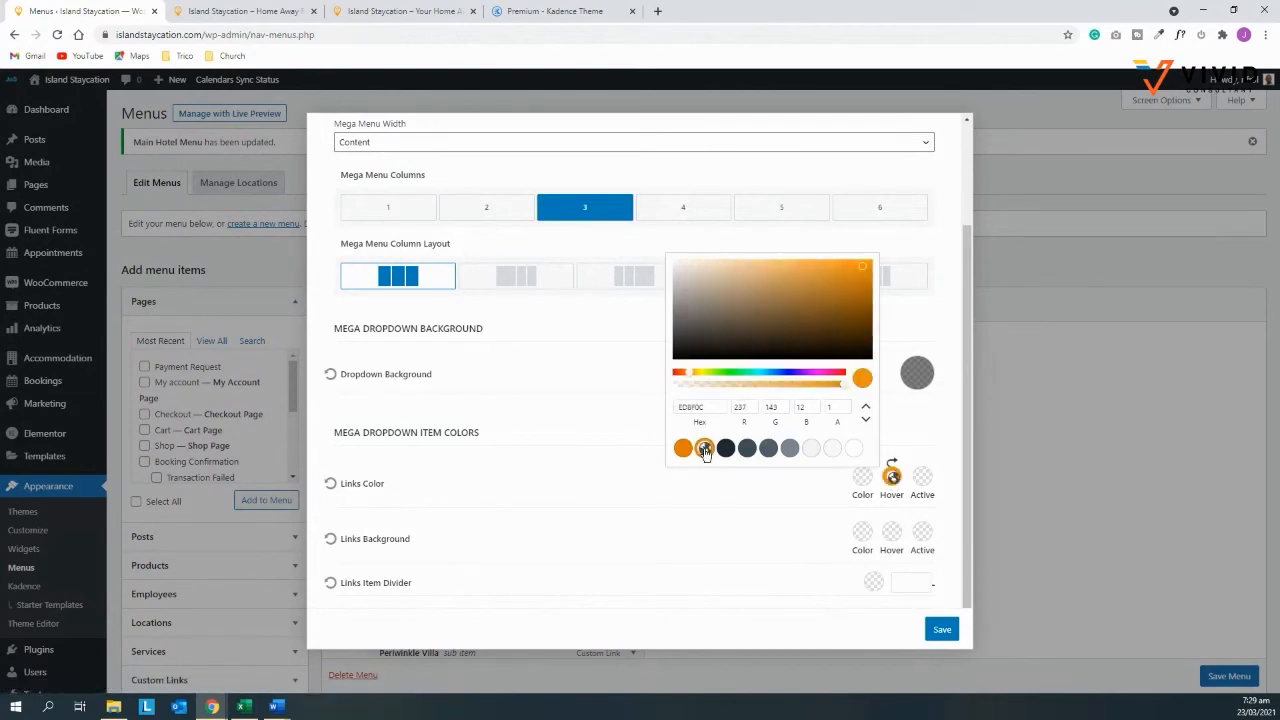
pyautogui.click(927, 444)
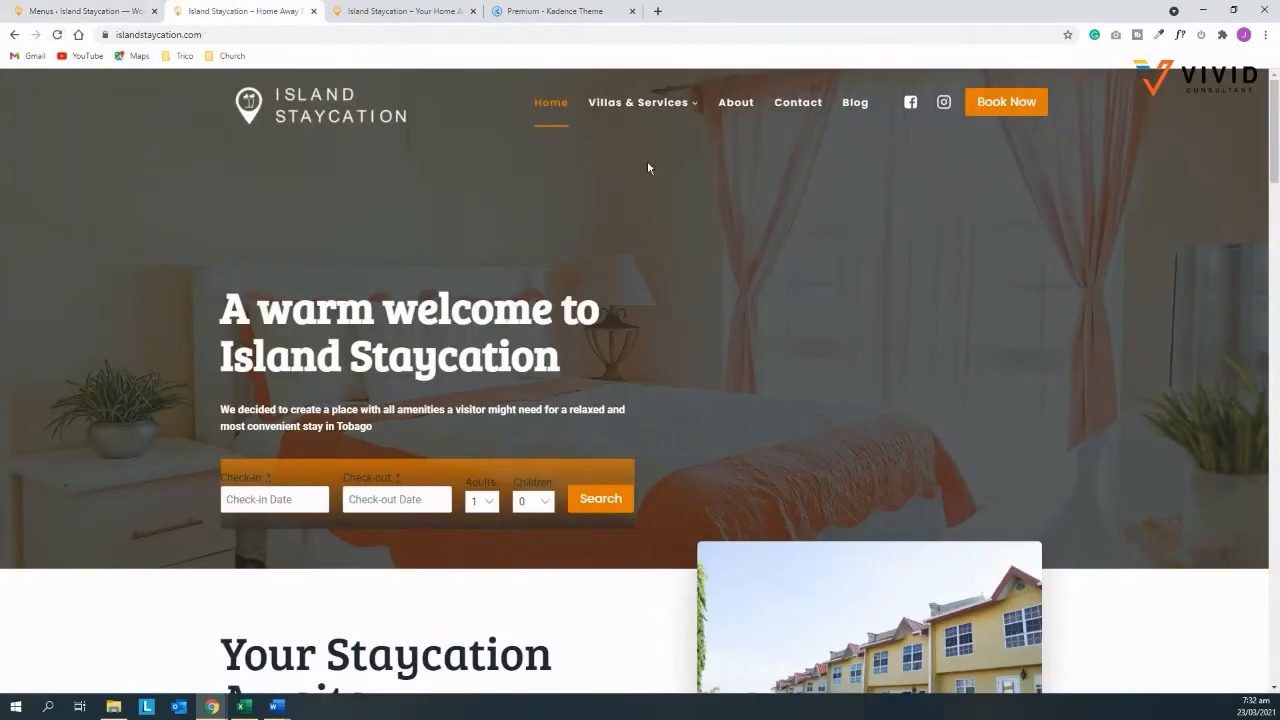
pyautogui.moveTo(640, 104)
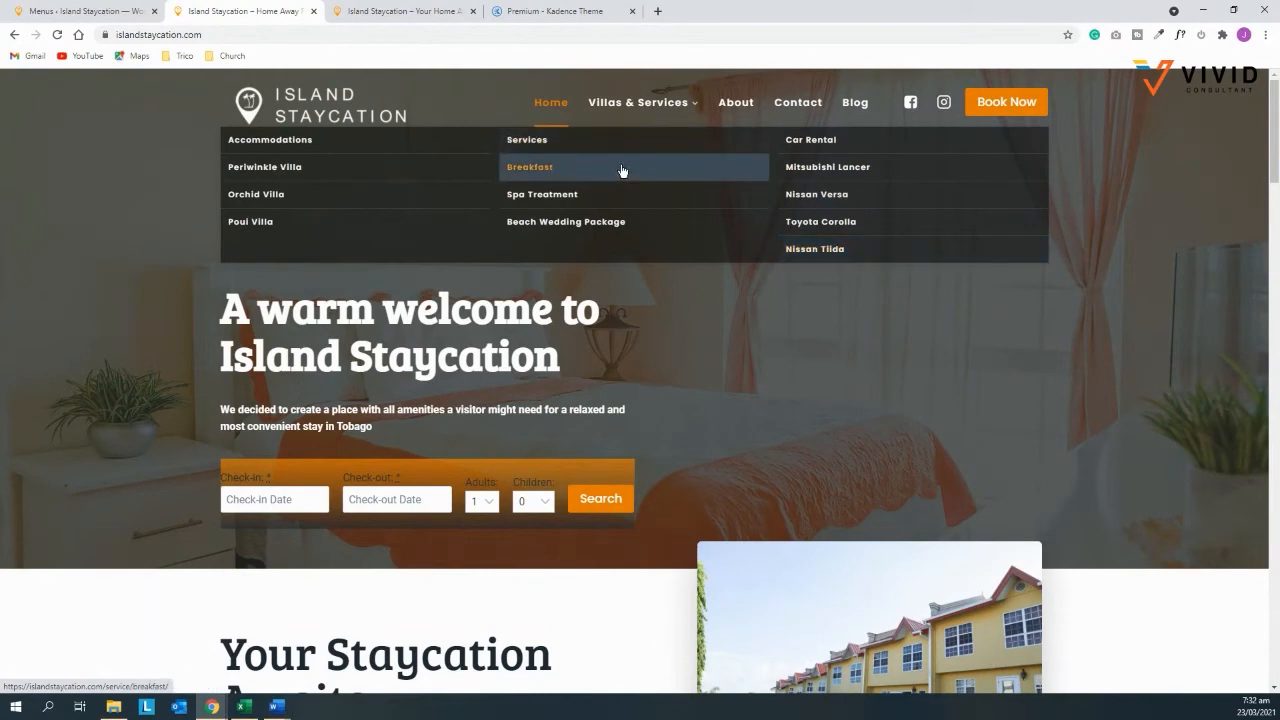
# Set the dropdown links' hover background to the off-white palette color F9F9FB and save the mega menu settings
pyautogui.click(113, 11)
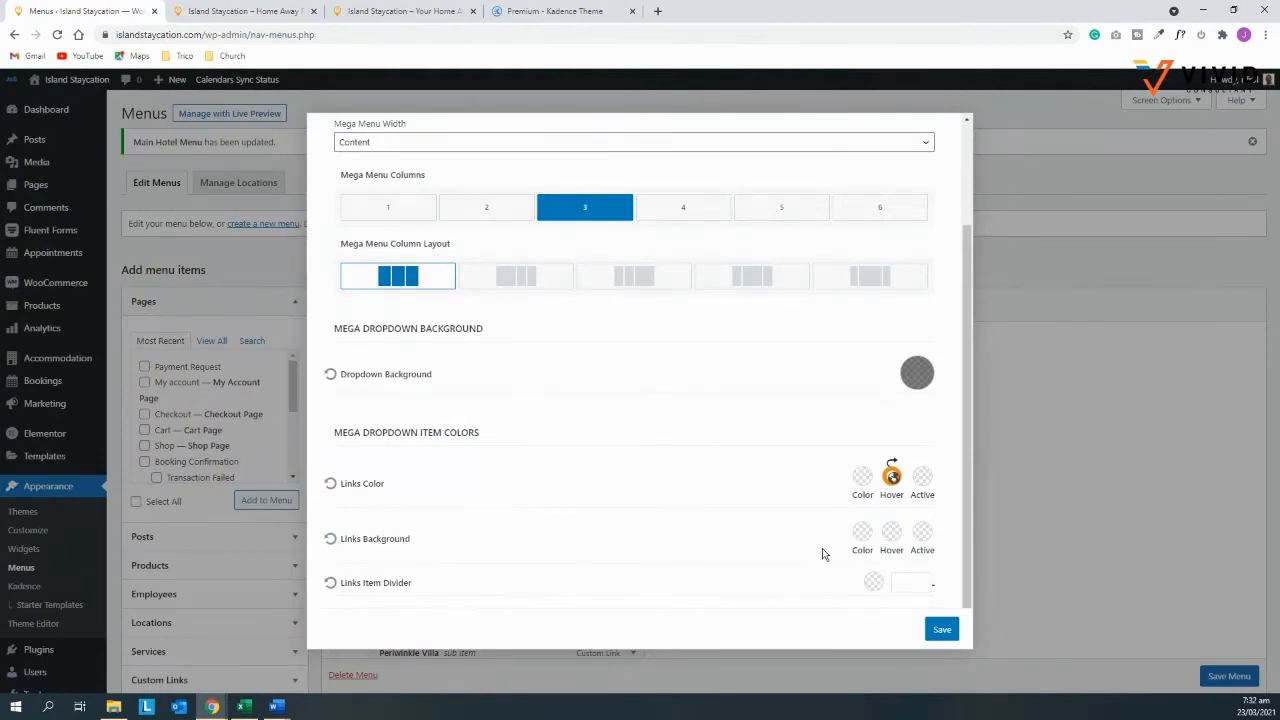
pyautogui.click(893, 540)
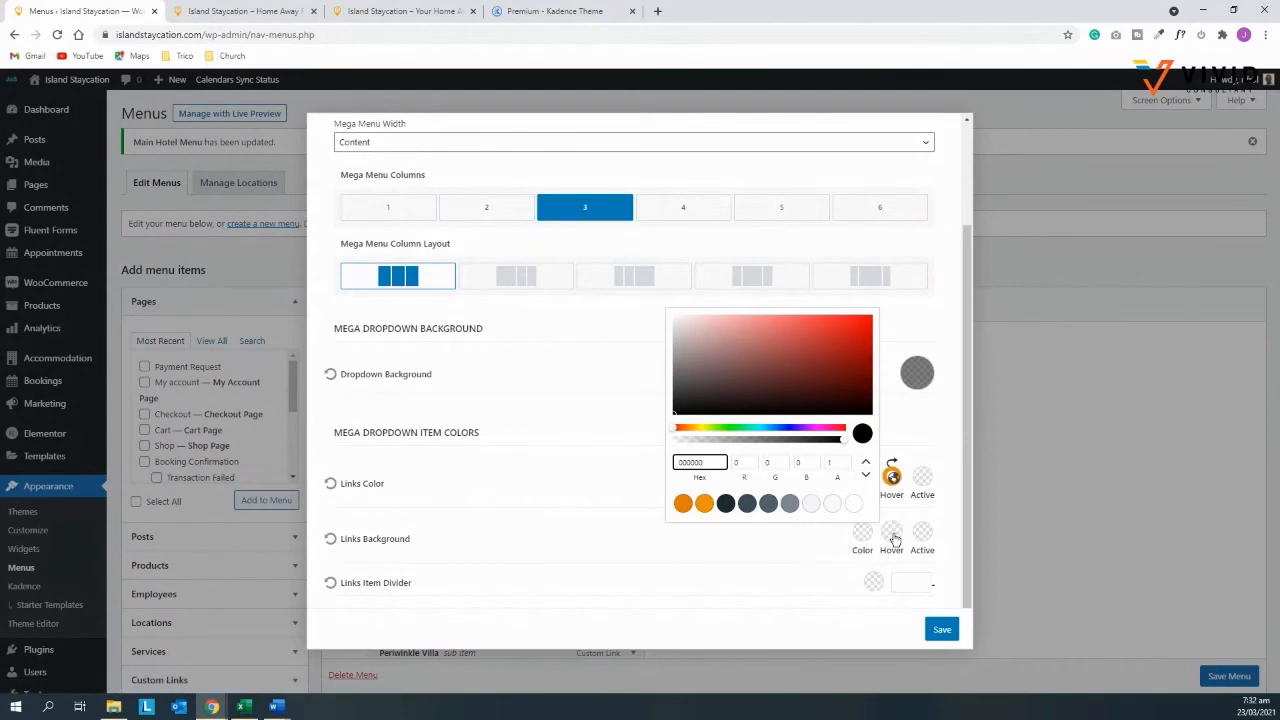
pyautogui.click(833, 505)
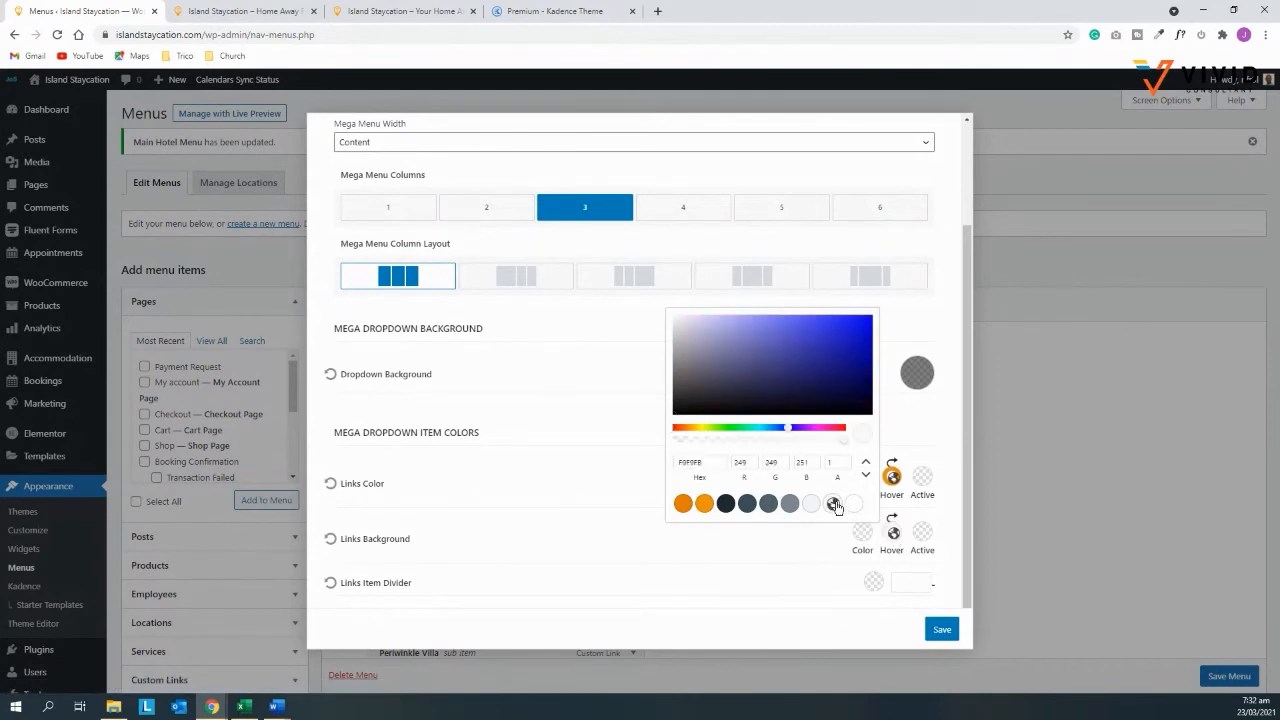
pyautogui.click(893, 532)
pyautogui.click(943, 630)
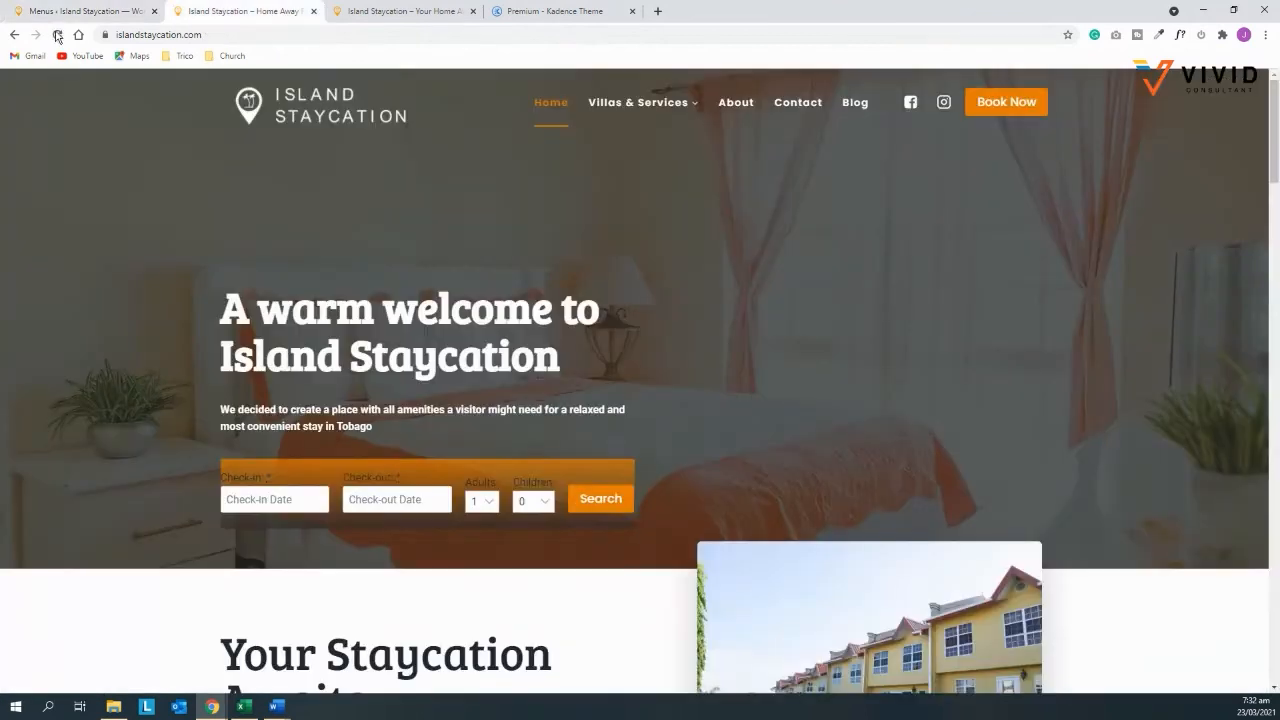
# Reload the live homepage to check the dropdown links' hover background, and close the Villas & Services menu item settings
pyautogui.click(57, 35)
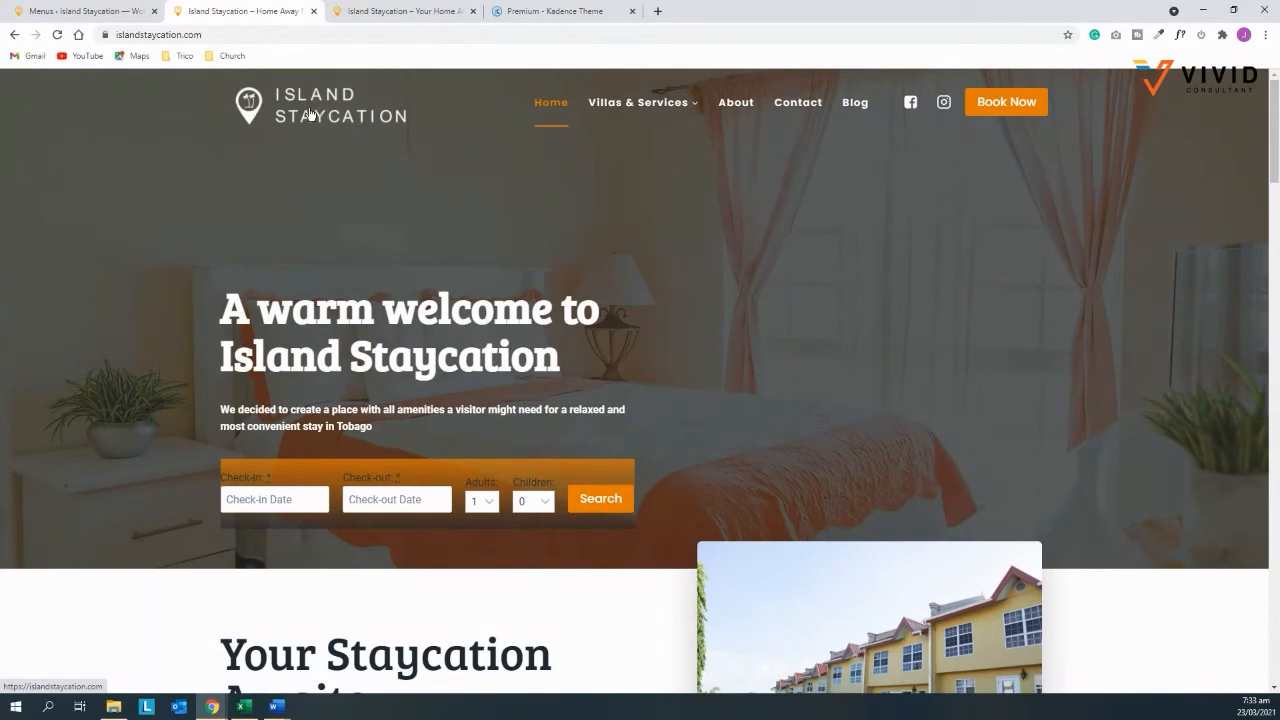
pyautogui.click(107, 16)
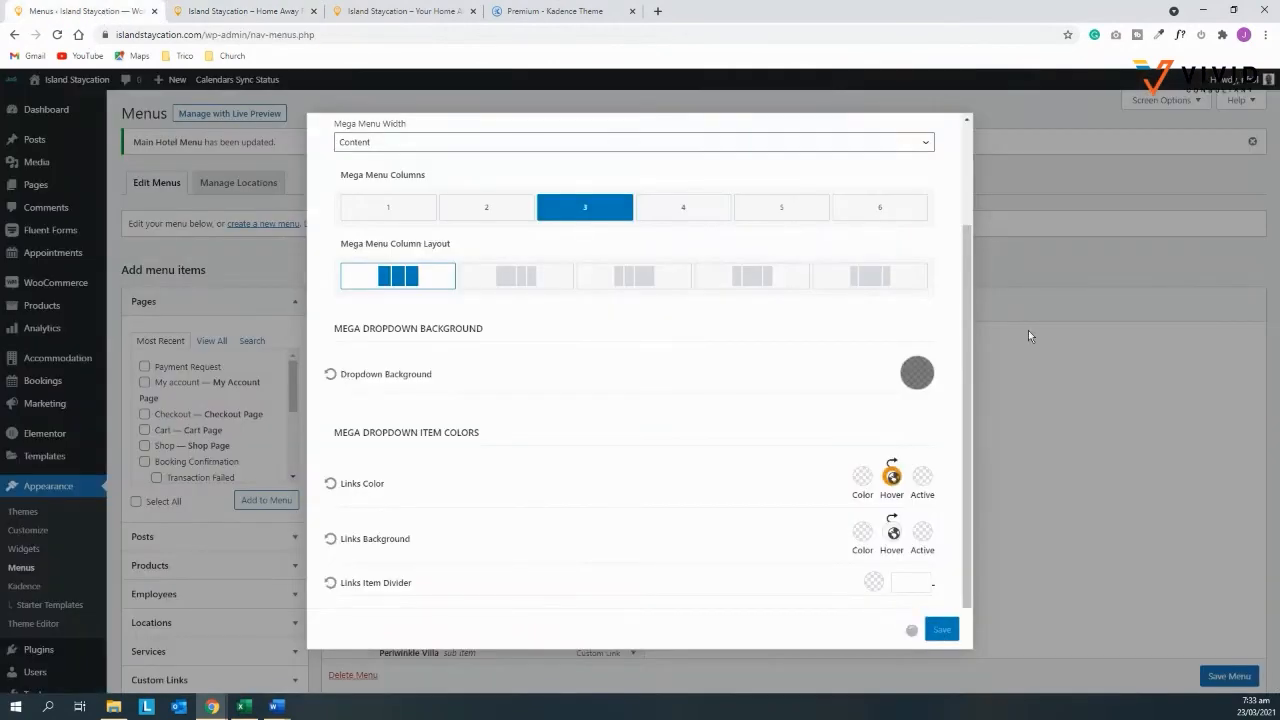
pyautogui.click(1030, 336)
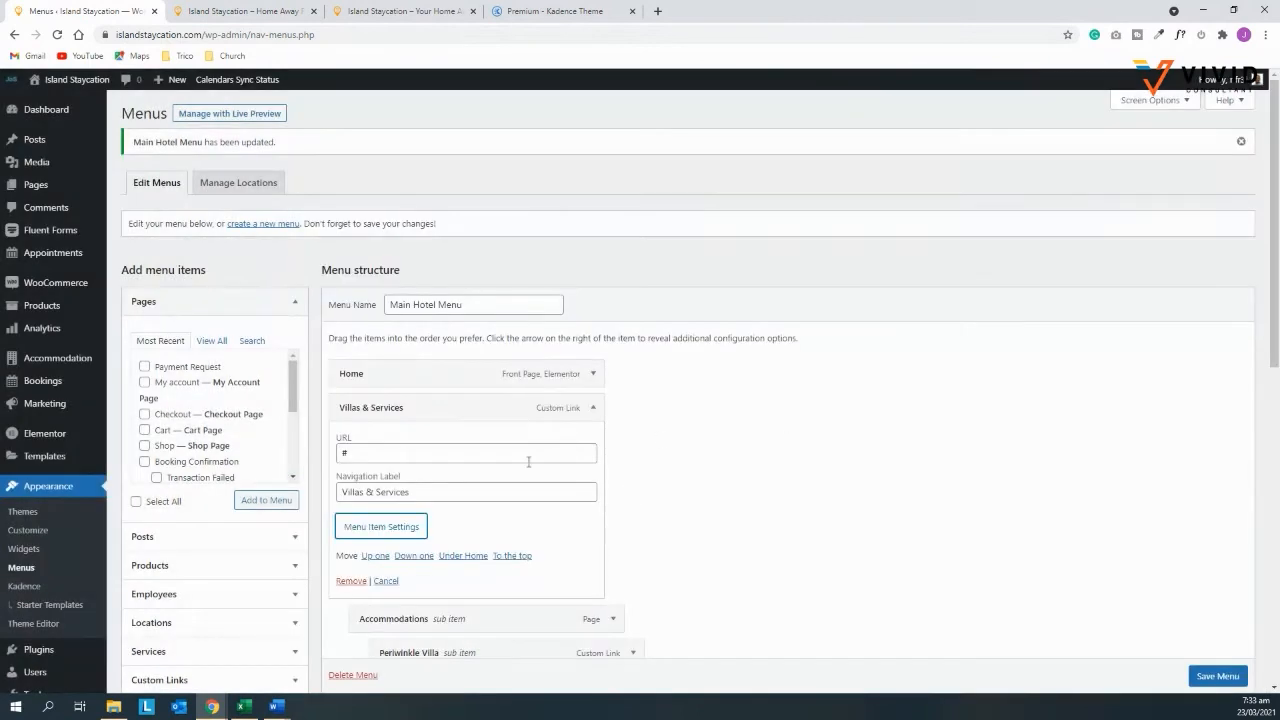
# Remove the Home item from the Main Hotel Menu and save the menu
pyautogui.click(592, 408)
pyautogui.click(594, 376)
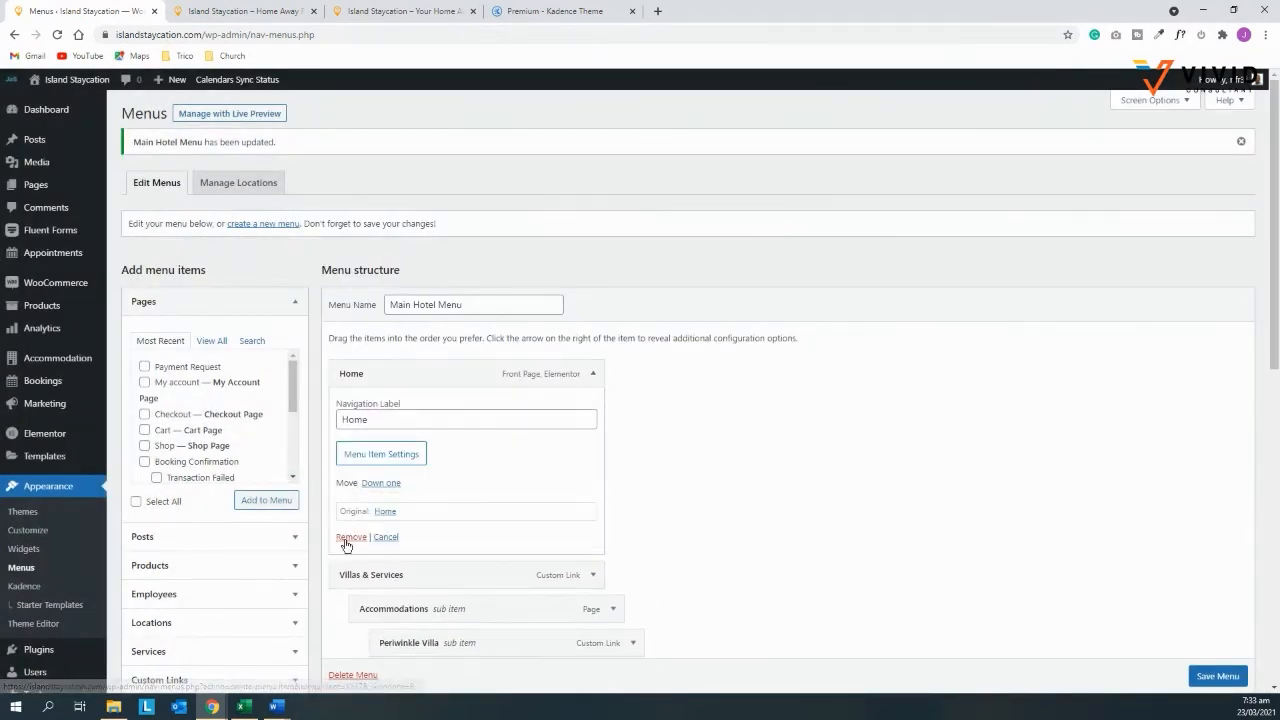
pyautogui.click(345, 535)
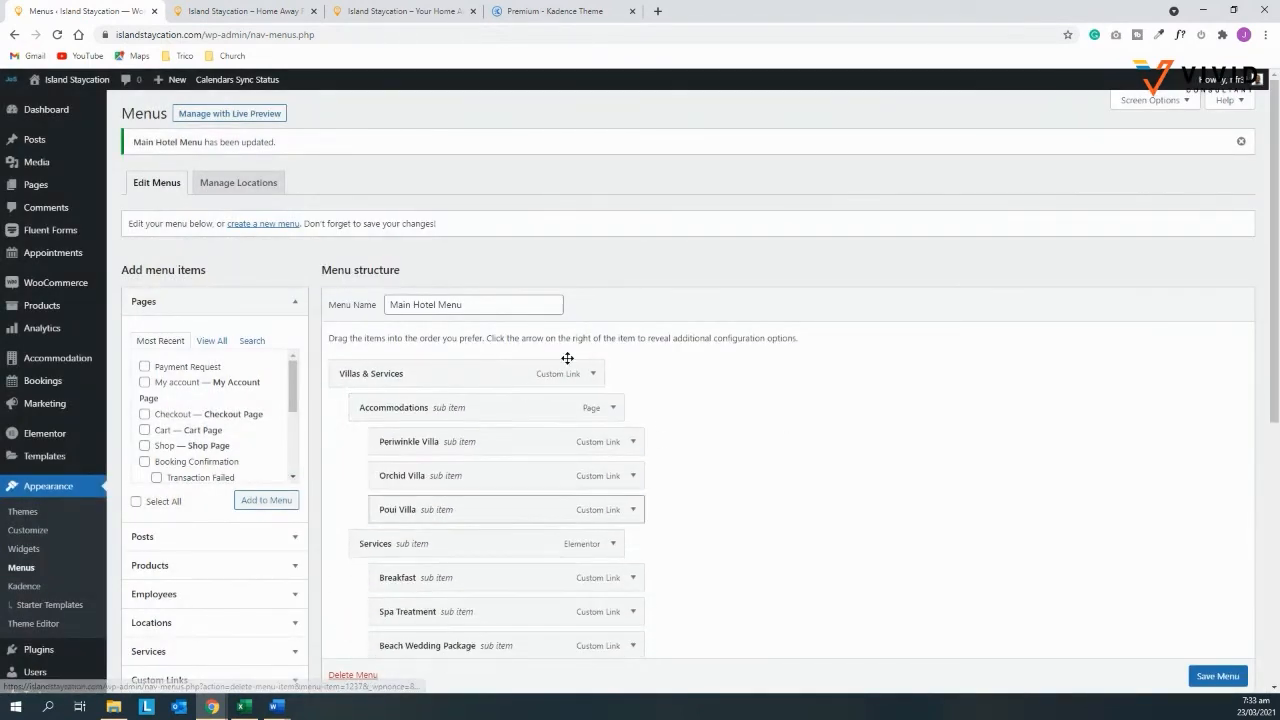
pyautogui.click(1217, 674)
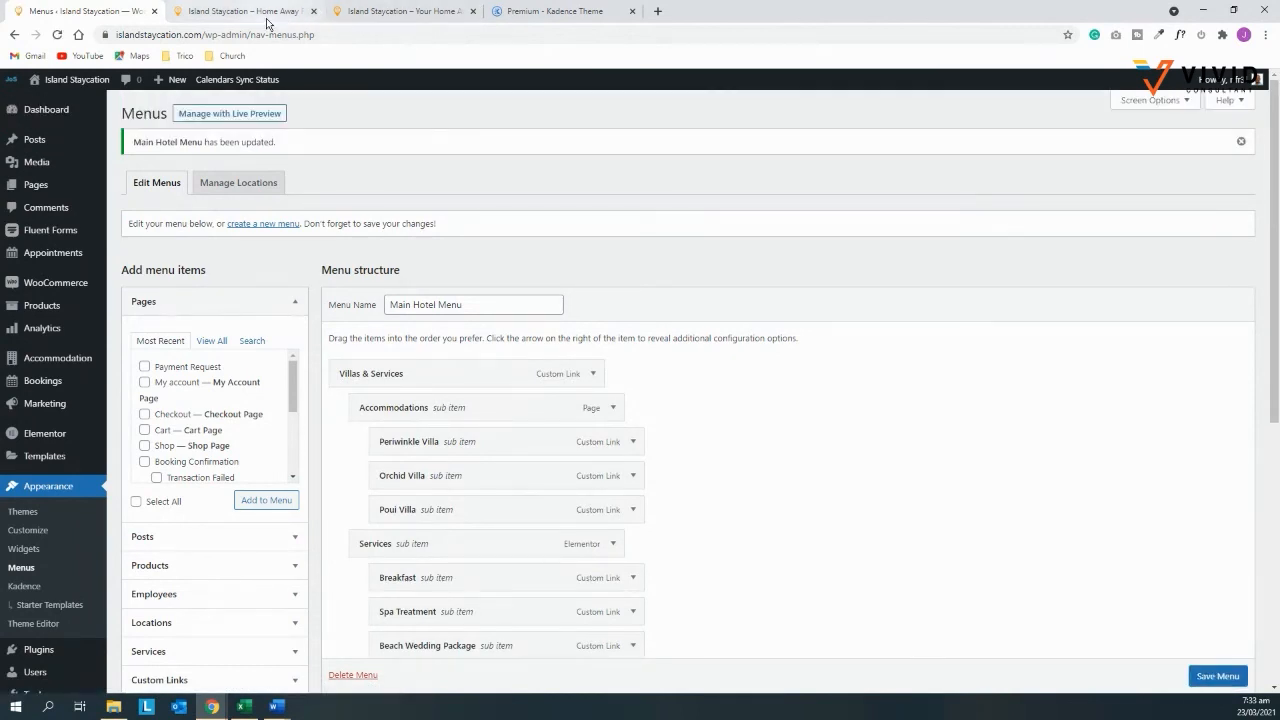
# Check the Villas & Services dropdown on the reloaded live homepage and compare it with the reference site's dropdown
pyautogui.click(240, 11)
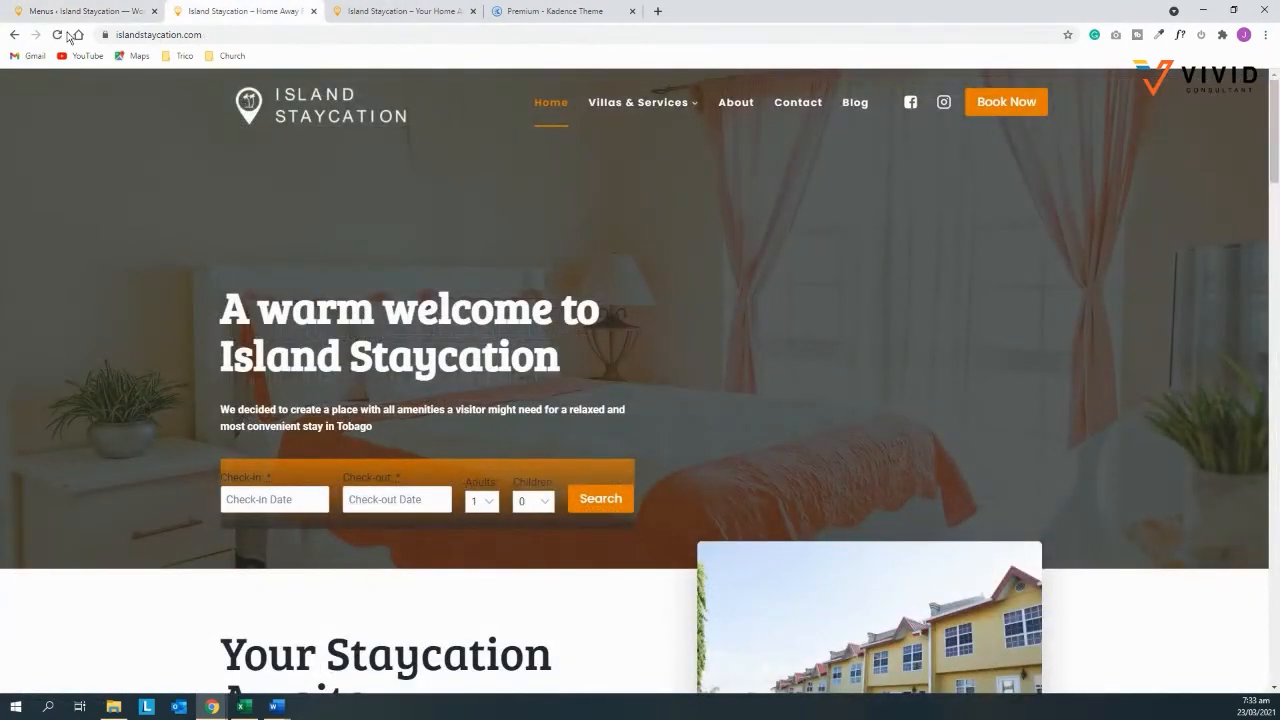
pyautogui.click(58, 35)
pyautogui.moveTo(652, 120)
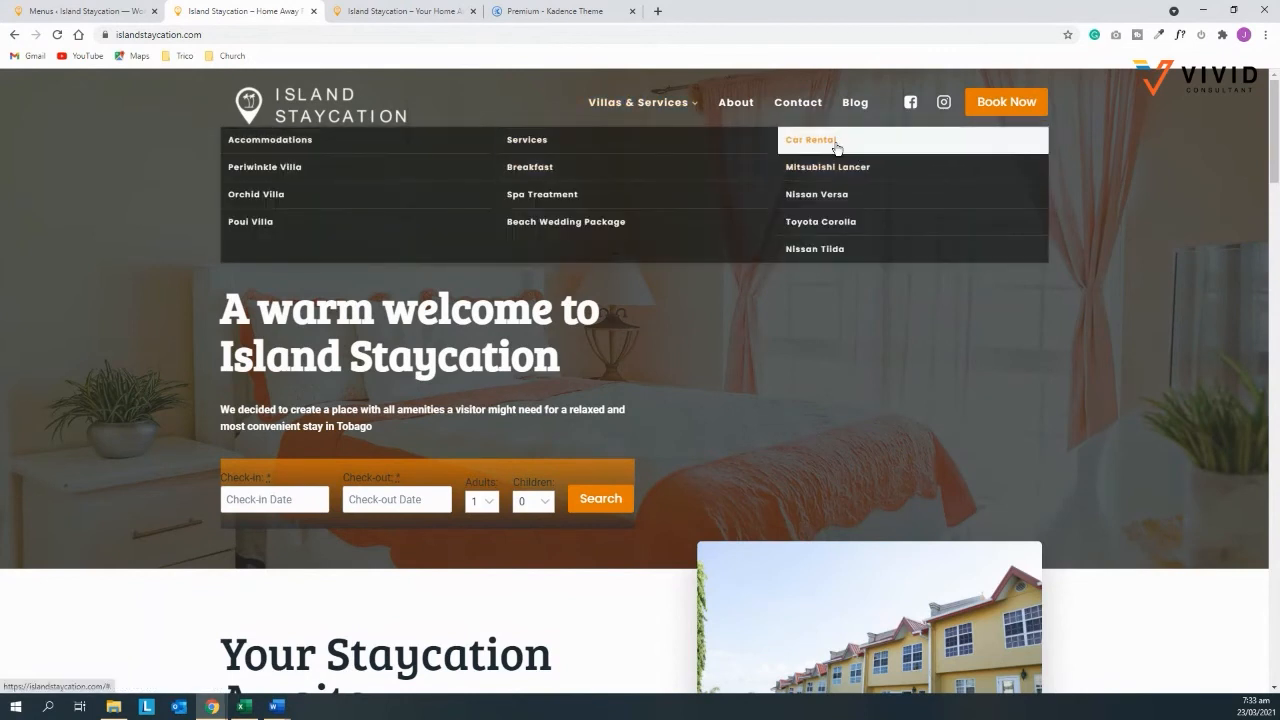
pyautogui.click(385, 11)
pyautogui.moveTo(586, 131)
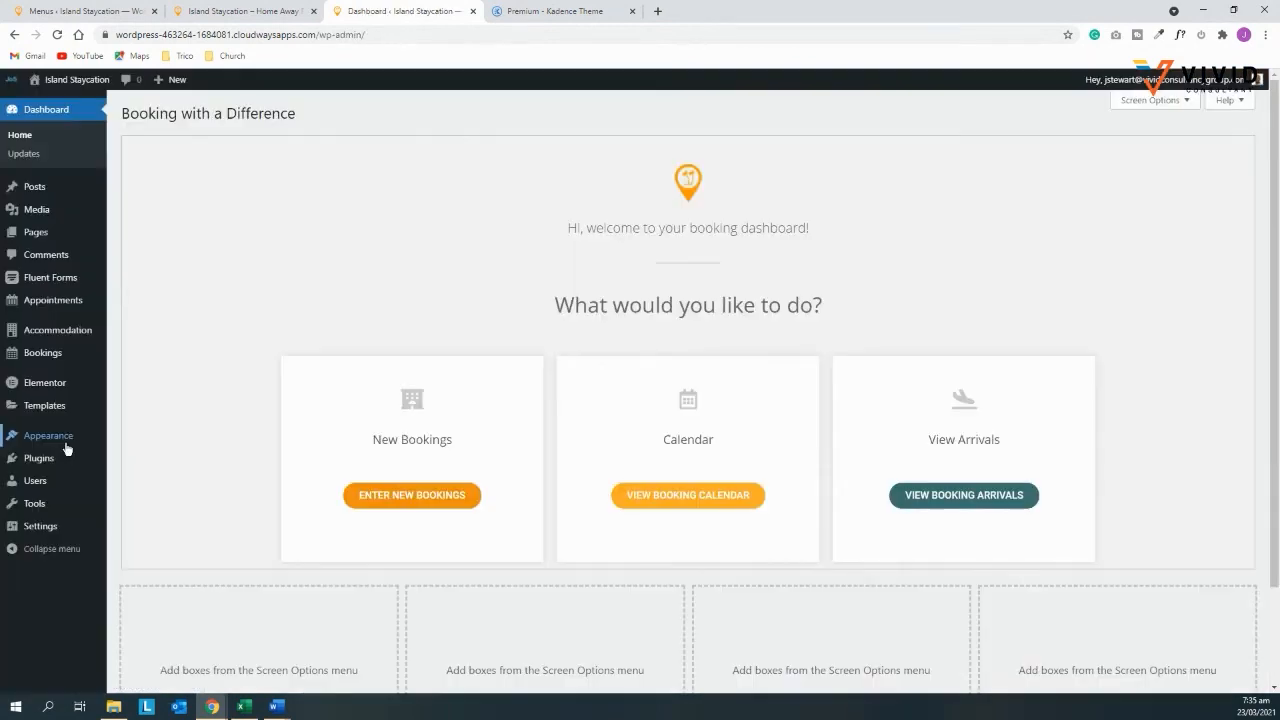
# Open the reference site's theme Customizer in a new browser tab and show its Additional CSS
pyautogui.moveTo(66, 446)
pyautogui.rightClick(134, 457)
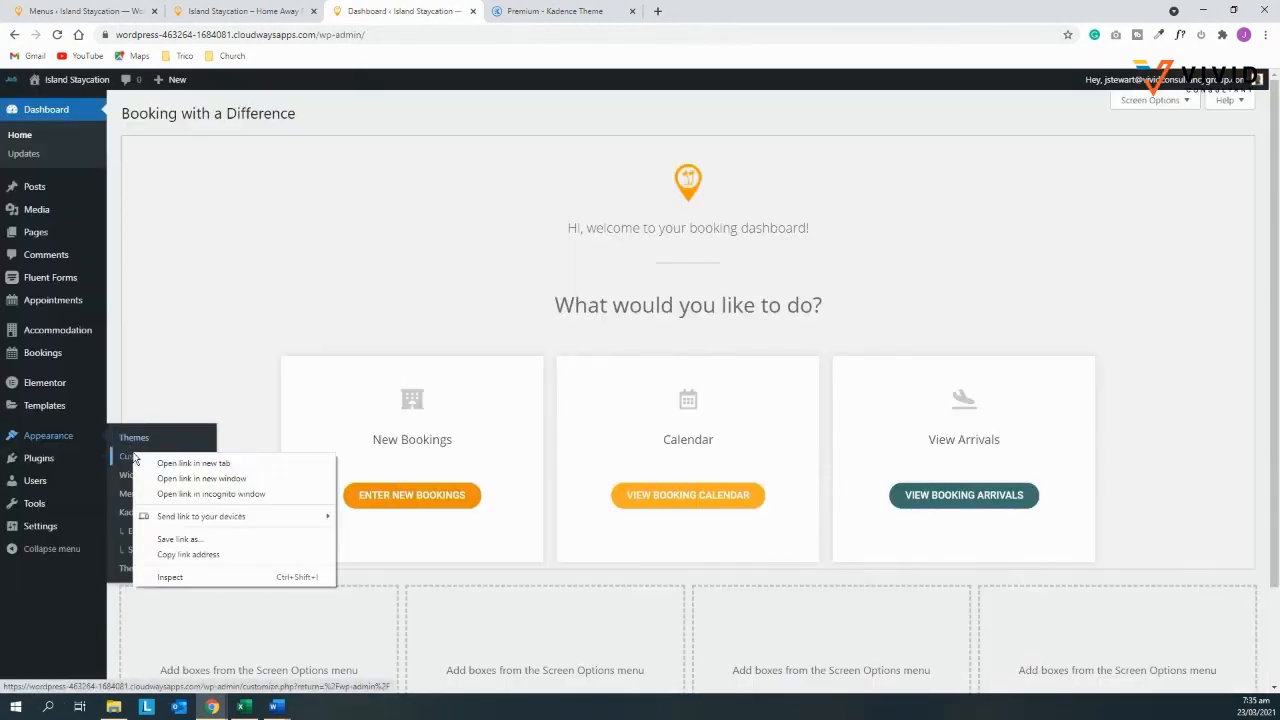
pyautogui.click(160, 463)
pyautogui.hotkey('ctrl', 'Tab')
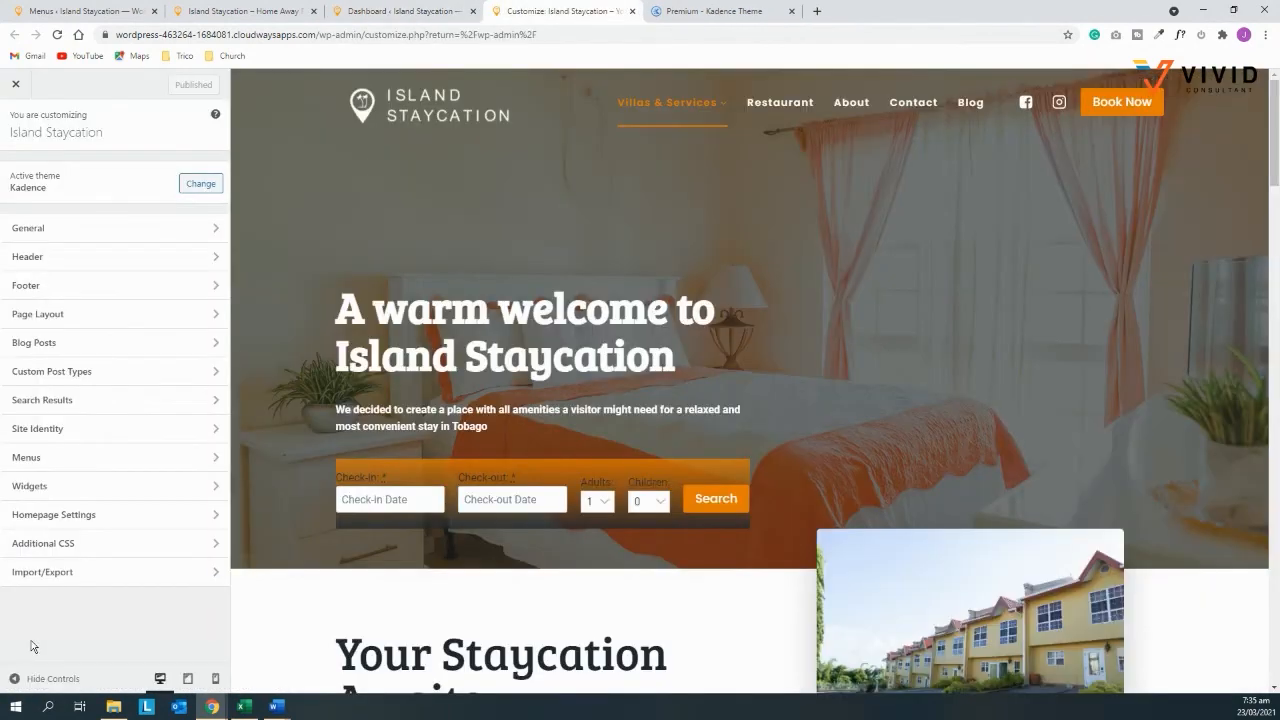
pyautogui.click(79, 552)
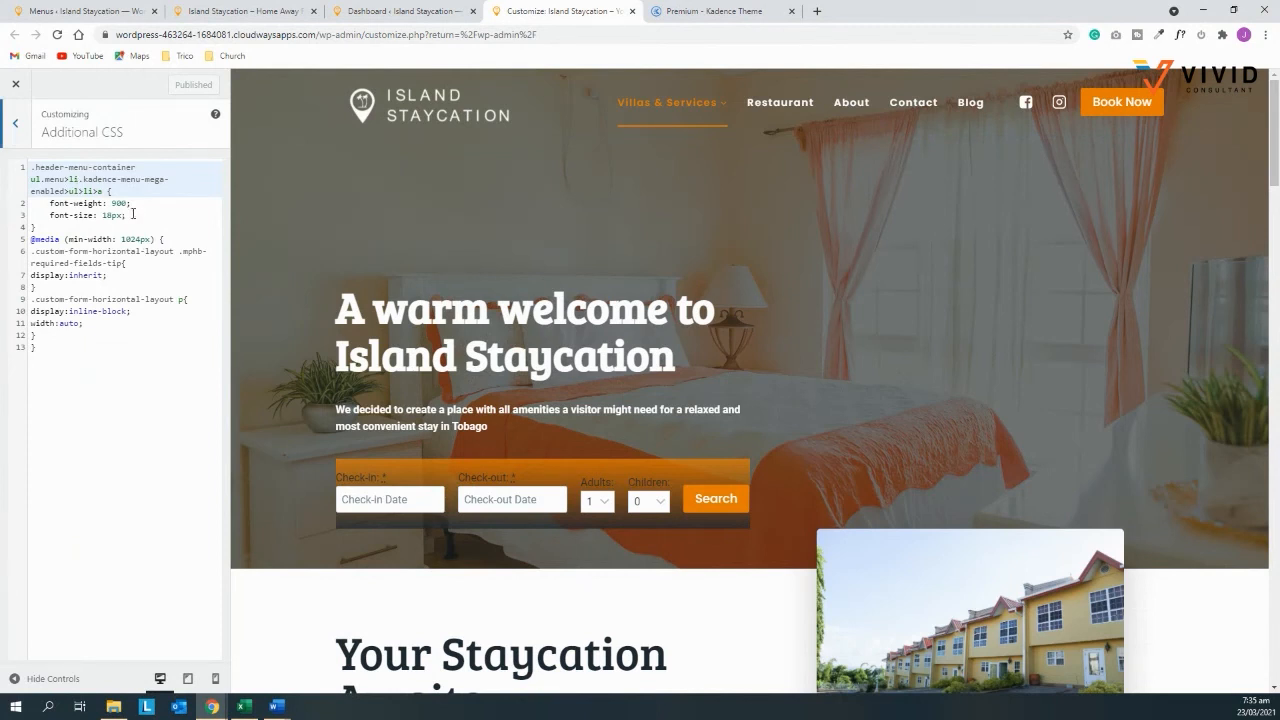
# Copy the .header-menu-container mega menu rule with font-weight 900 and font-size 18px from the reference site's Additional CSS
pyautogui.moveTo(135, 213); pyautogui.dragTo(123, 208)
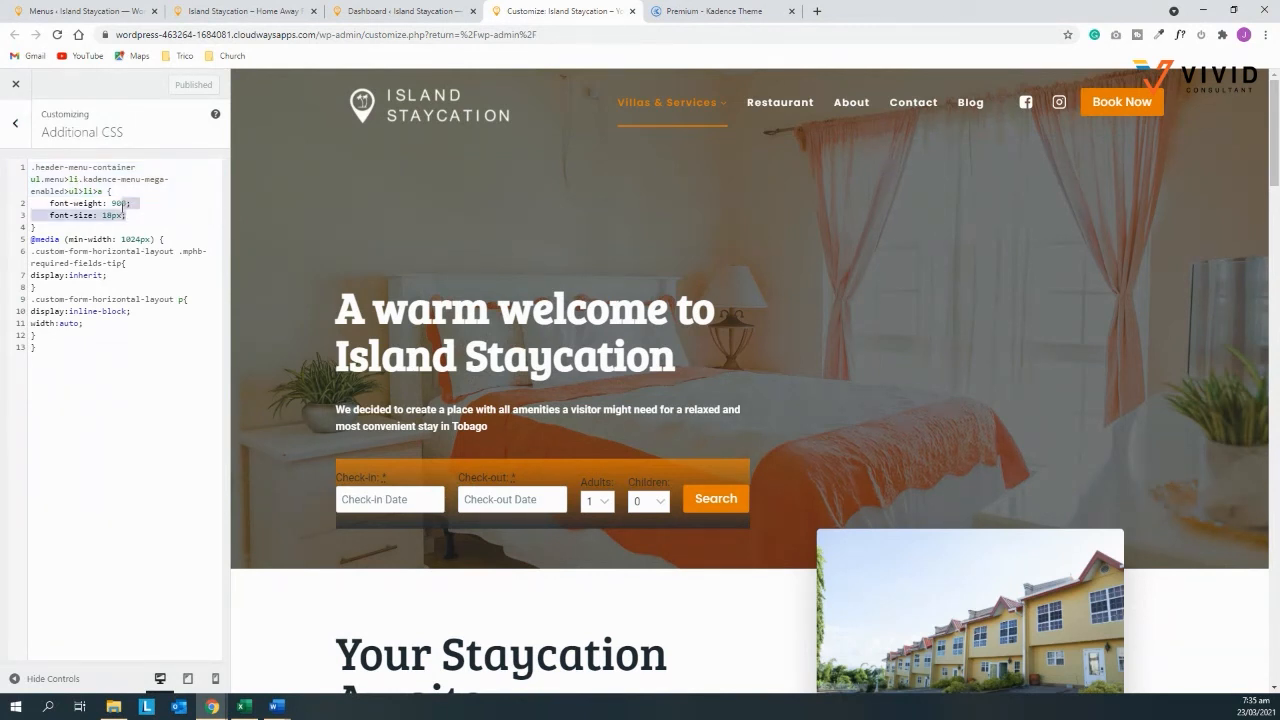
pyautogui.click(47, 227)
pyautogui.moveTo(47, 227); pyautogui.dragTo(31, 167)
pyautogui.hotkey('ctrl', 'c')
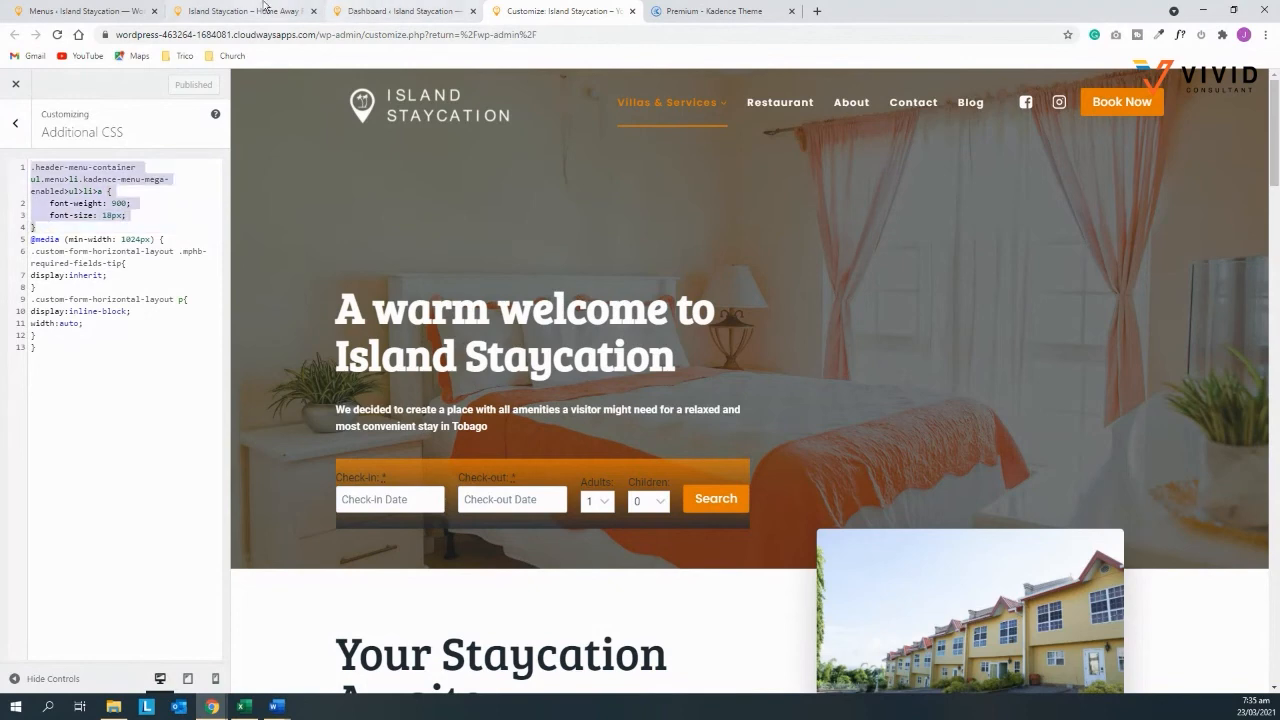
# Paste the copied mega menu rule into the live site's Additional CSS, publish it and check the dropdown headings on the homepage
pyautogui.click(90, 11)
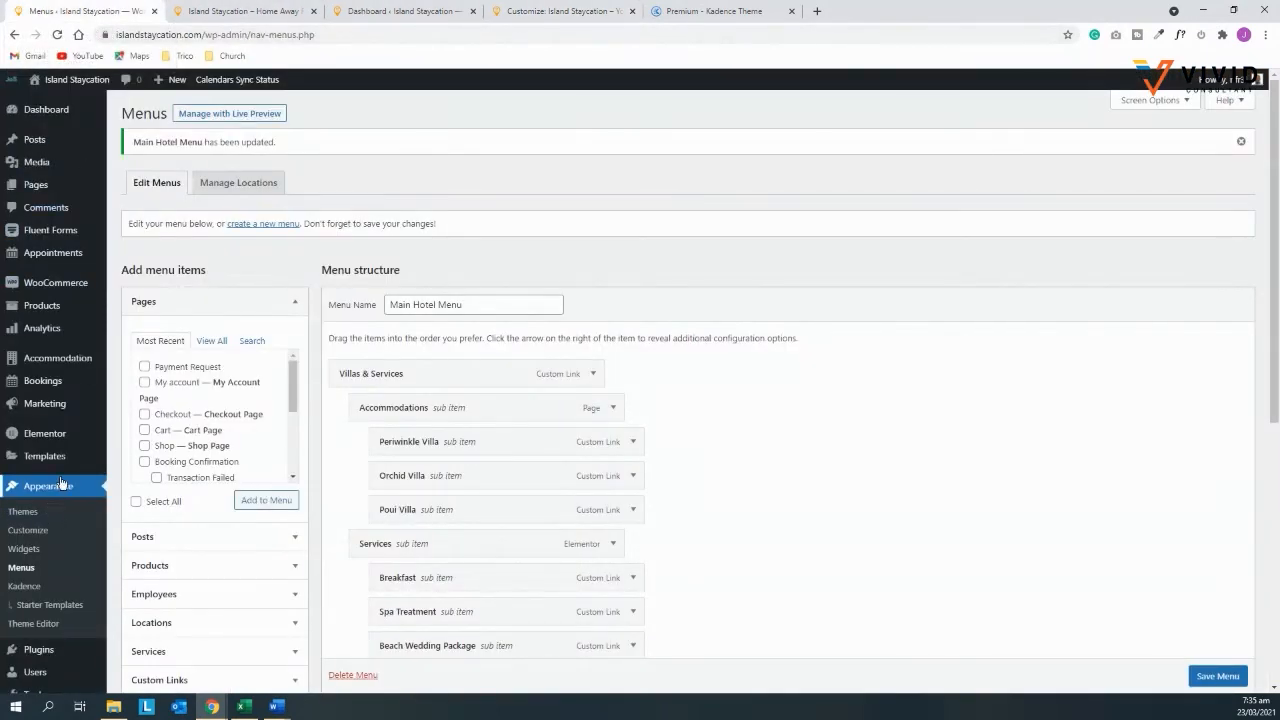
pyautogui.click(37, 538)
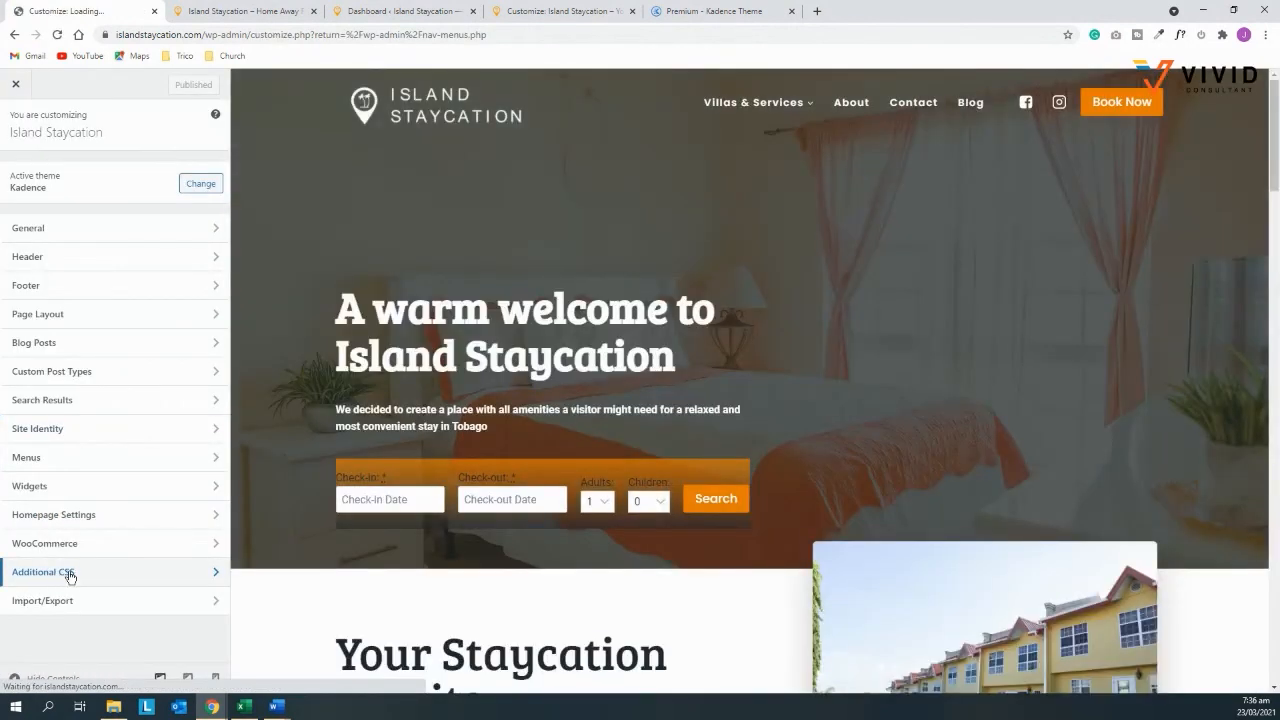
pyautogui.click(70, 577)
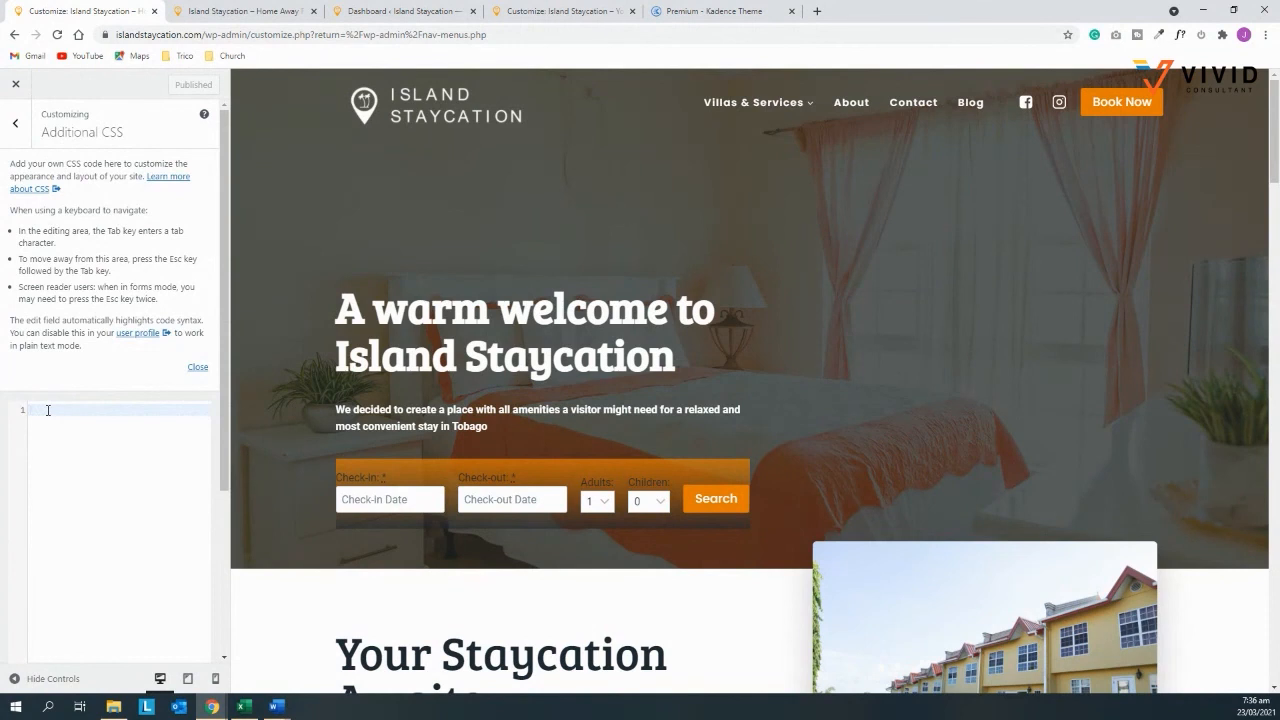
pyautogui.hotkey('ctrl', 'v')
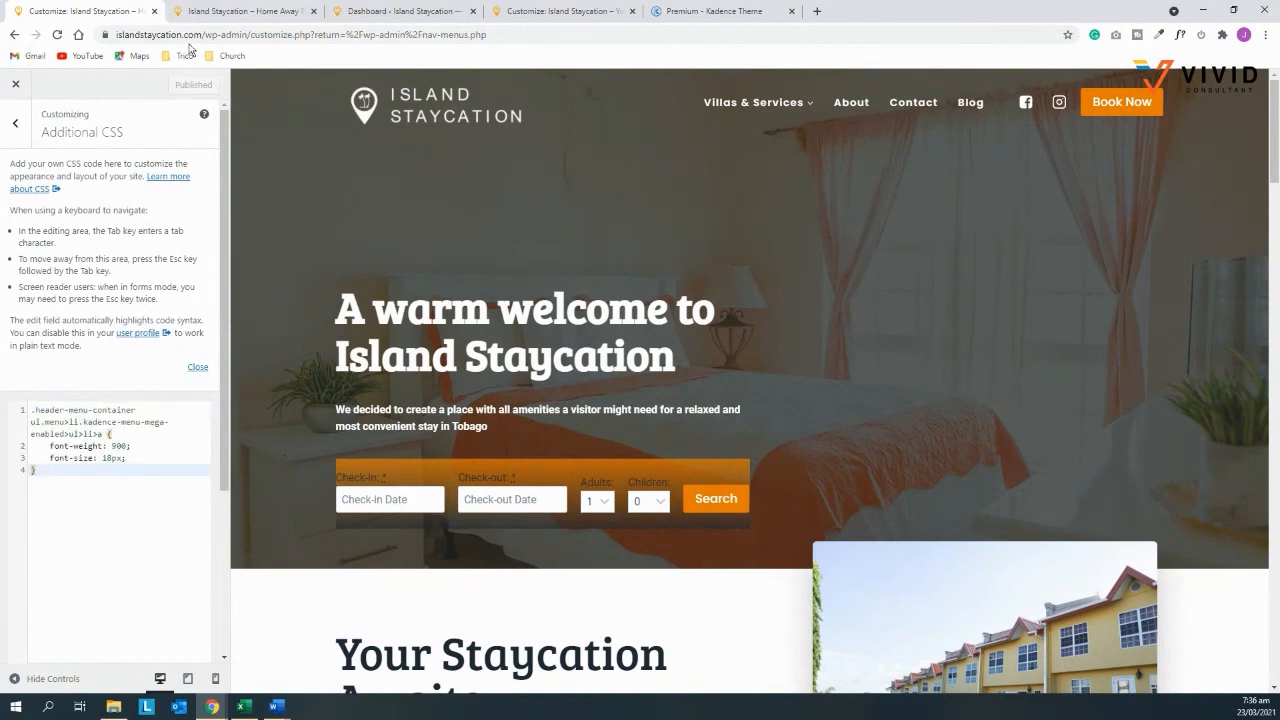
pyautogui.click(228, 10)
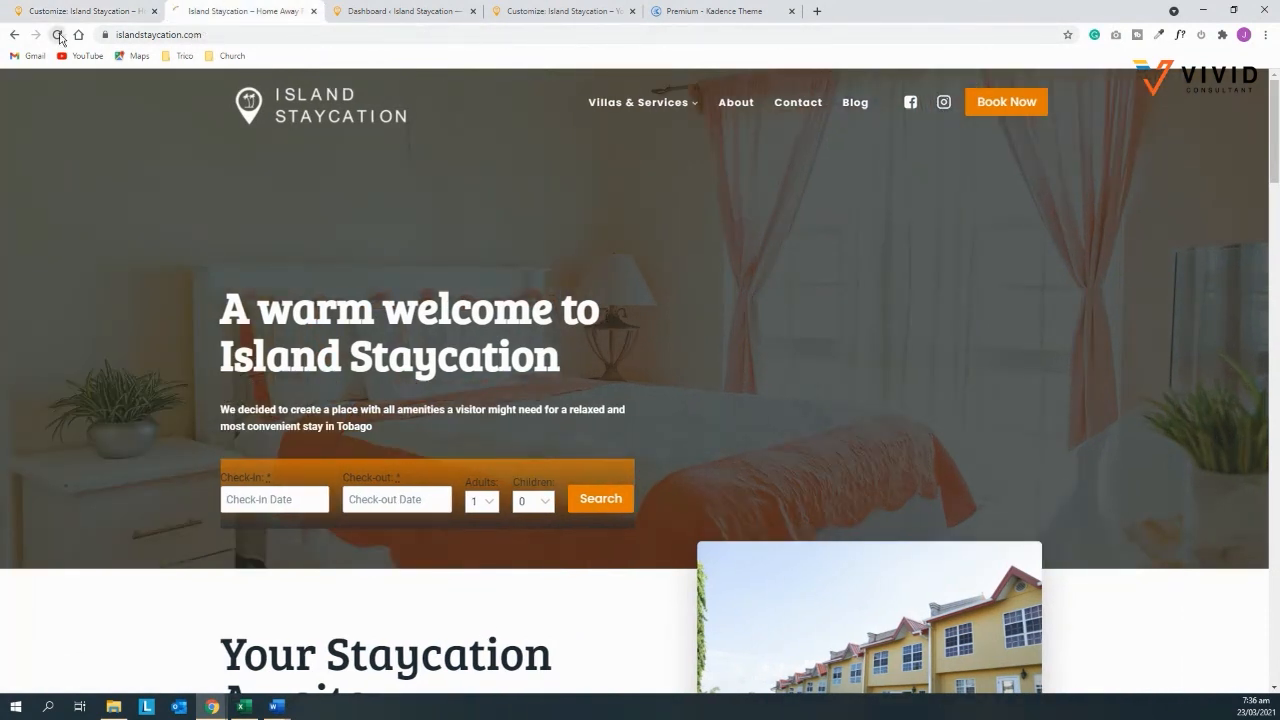
pyautogui.moveTo(600, 106)
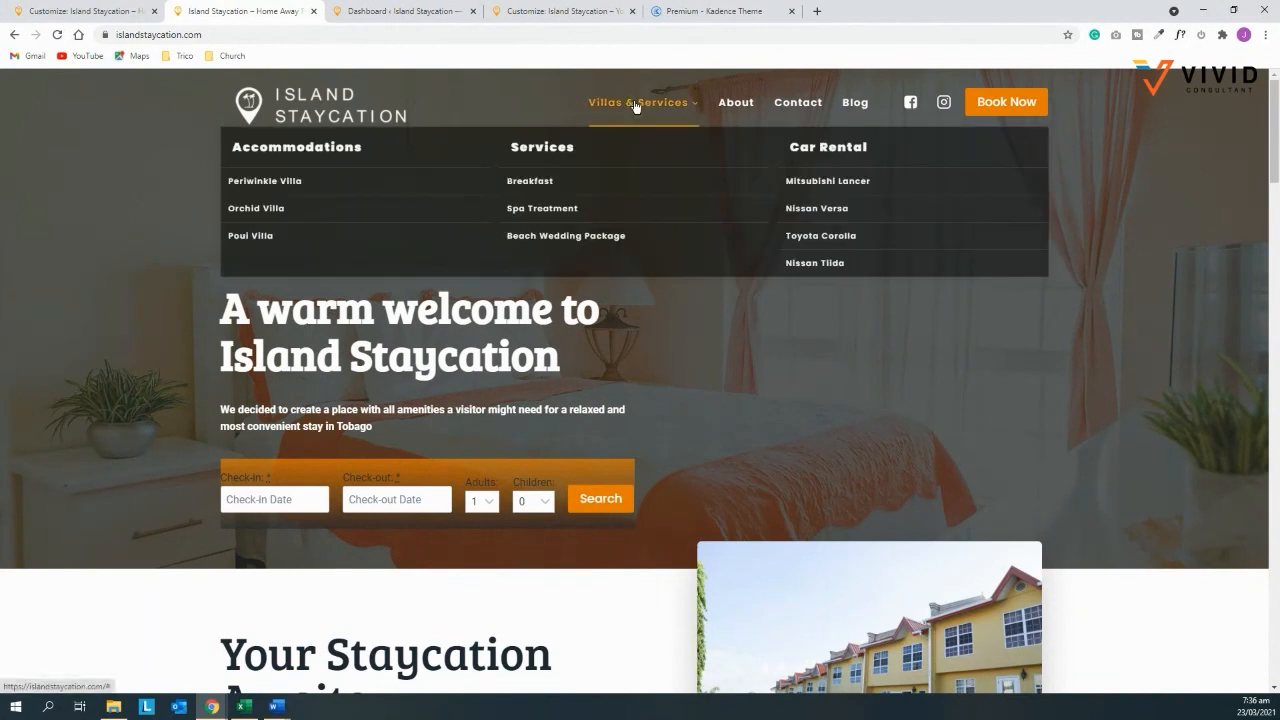